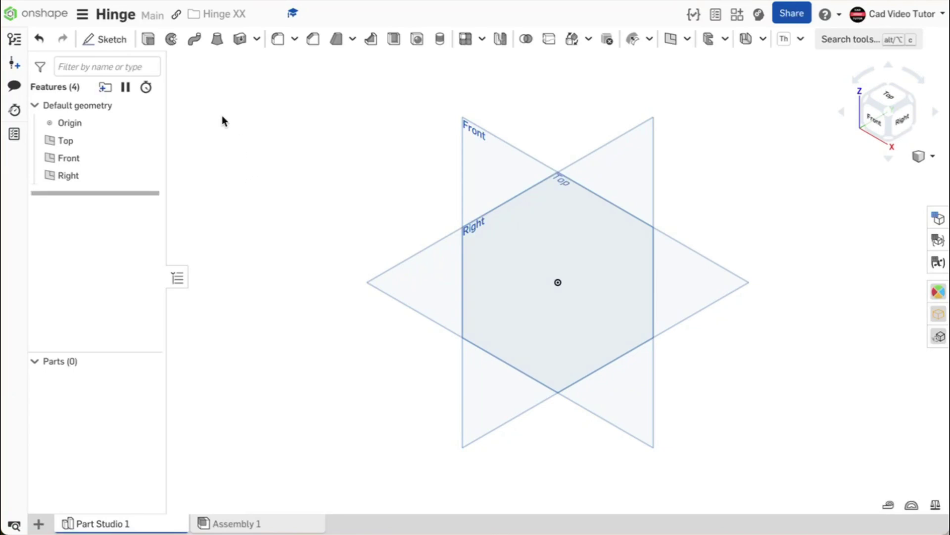
# Set the workspace units to millimeter for length and gram for mass
pyautogui.click(83, 21)
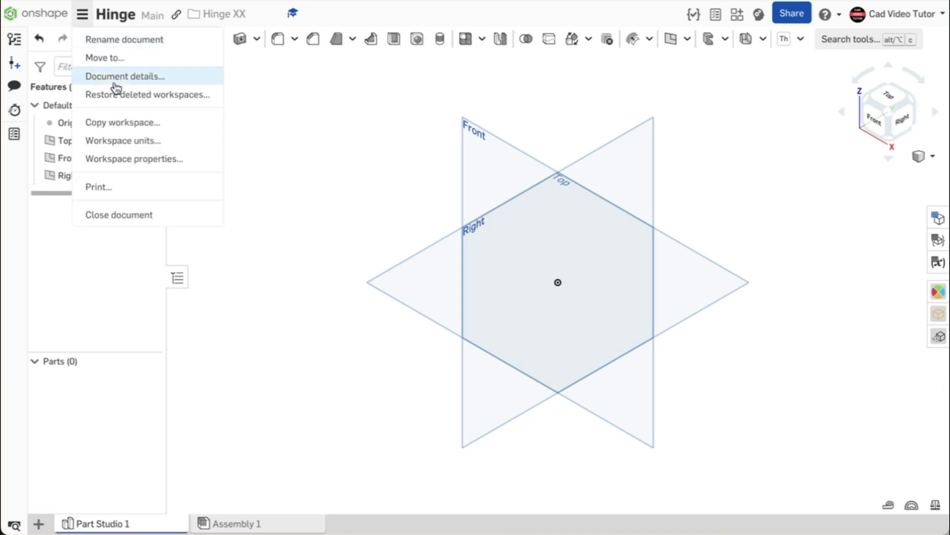
pyautogui.click(140, 143)
pyautogui.click(306, 120)
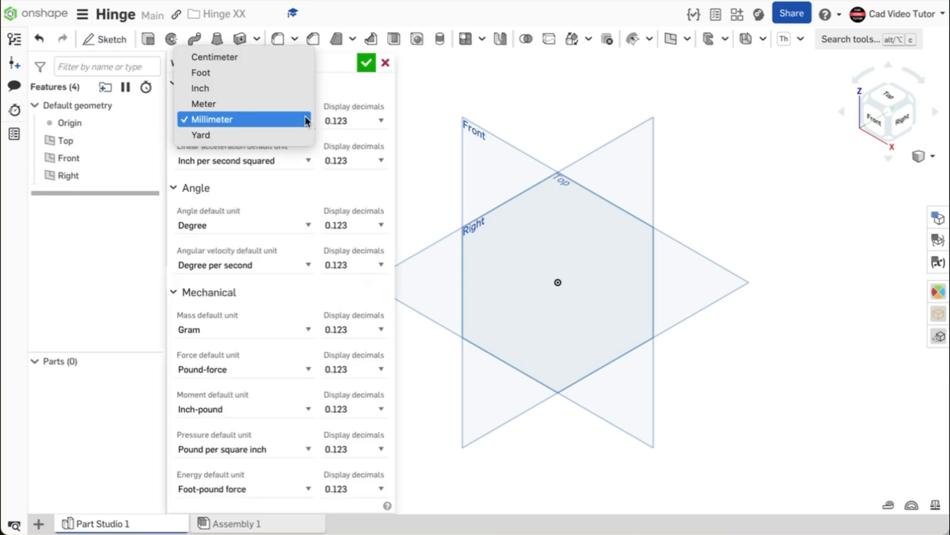
pyautogui.click(305, 119)
pyautogui.click(309, 329)
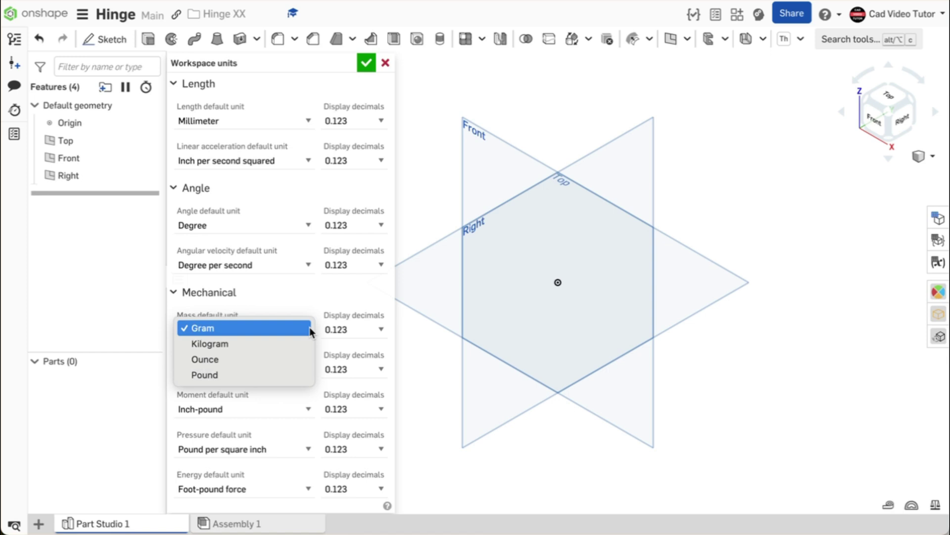
pyautogui.click(366, 63)
# Start a sketch on the Front plane and hide the default planes
pyautogui.click(108, 39)
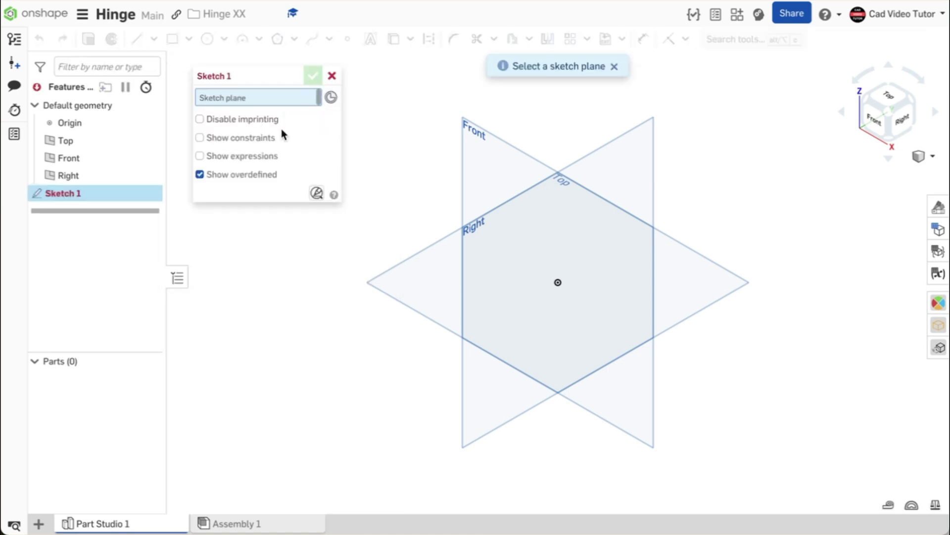
pyautogui.click(468, 187)
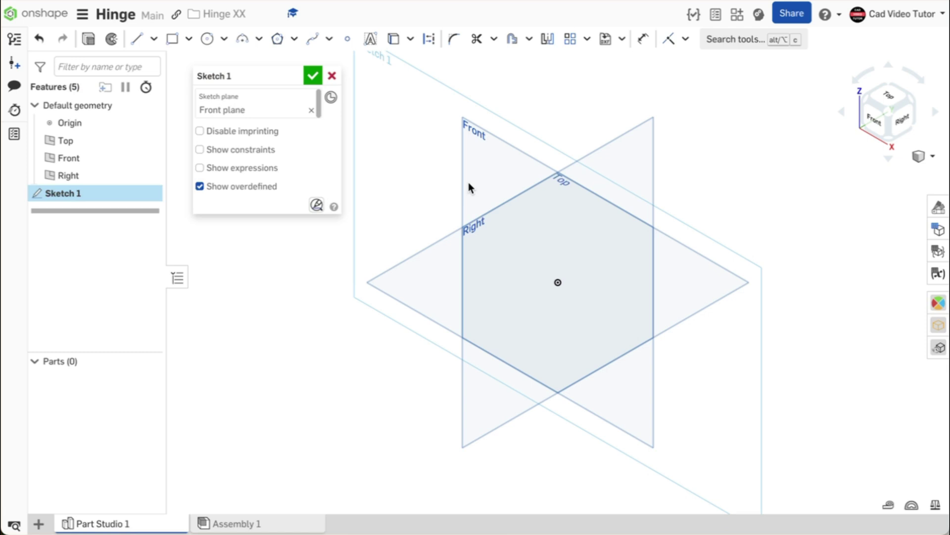
pyautogui.press('n')
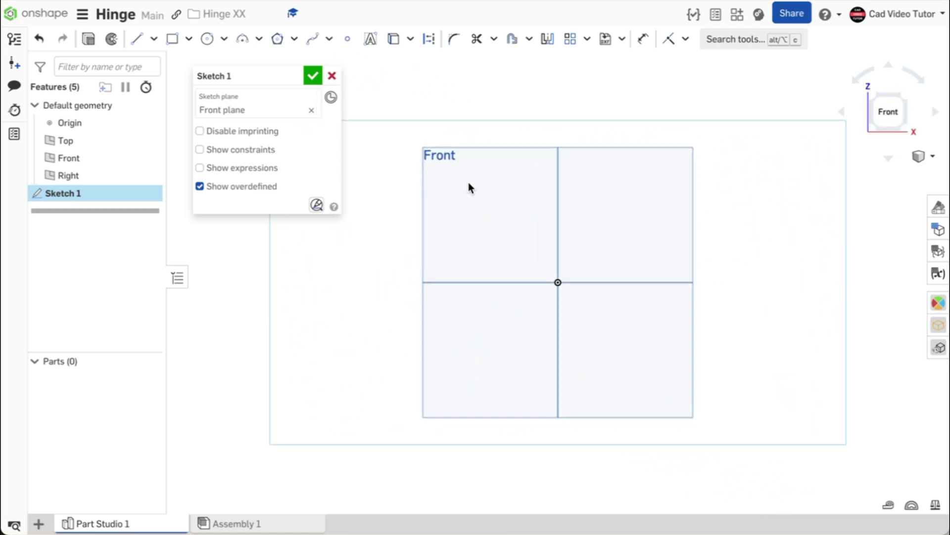
pyautogui.press('p')
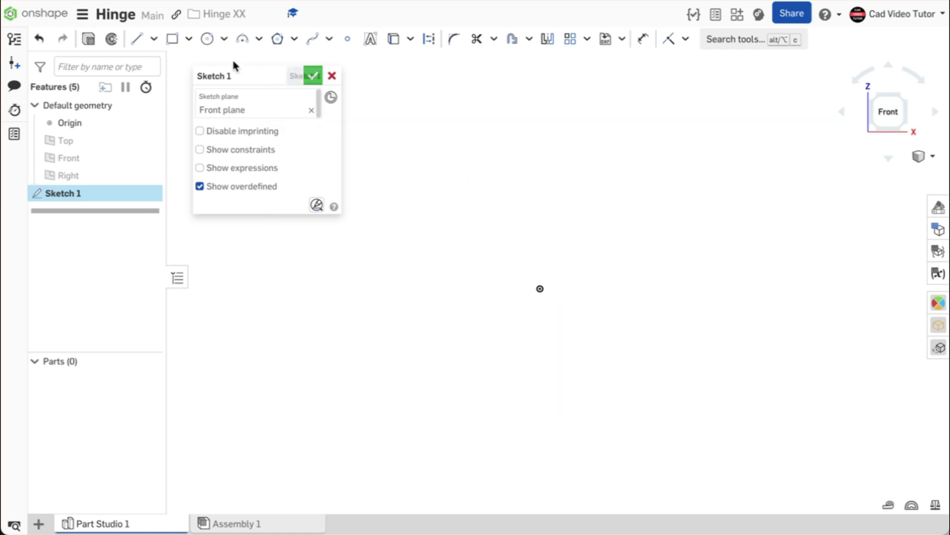
# Sketch a center point circle at the origin with a diameter of 4 mm
pyautogui.click(223, 39)
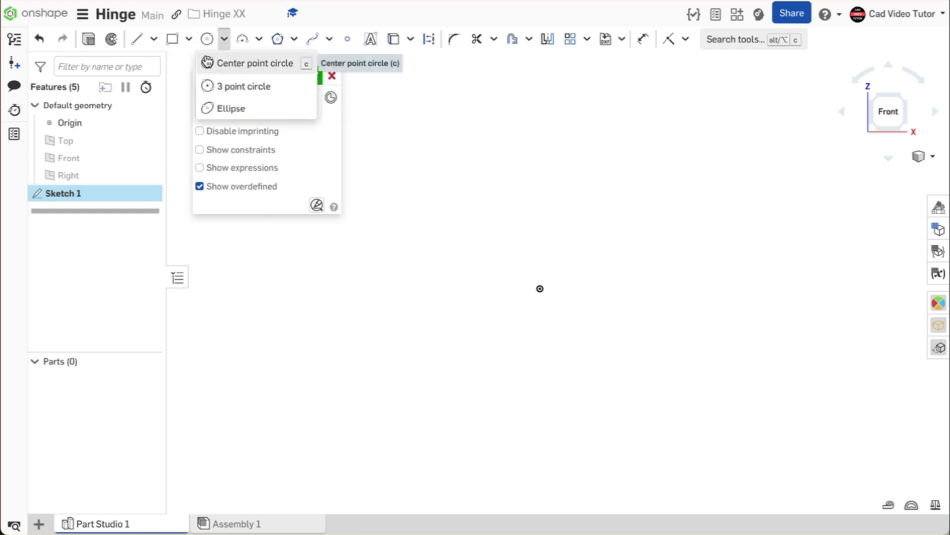
pyautogui.click(221, 70)
pyautogui.click(540, 288)
pyautogui.click(556, 275)
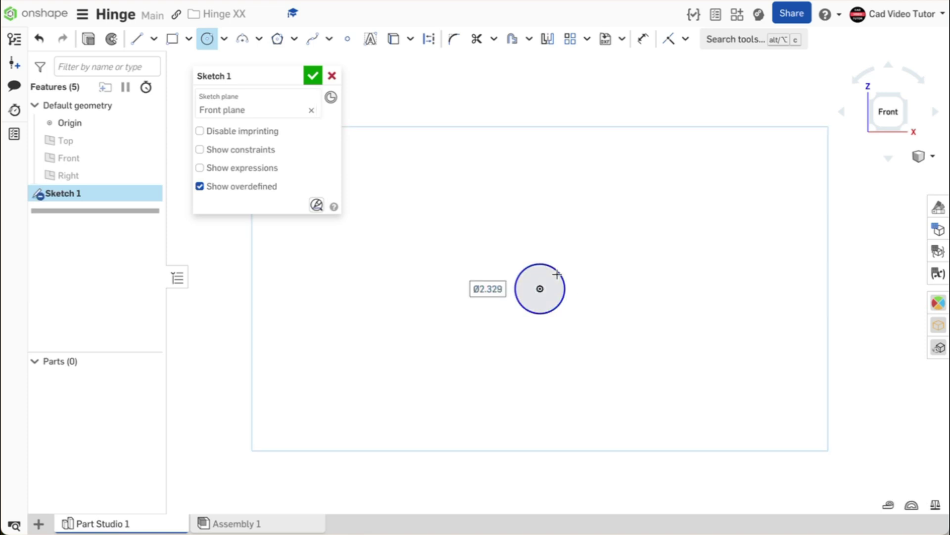
pyautogui.write('4')
pyautogui.press('Return')
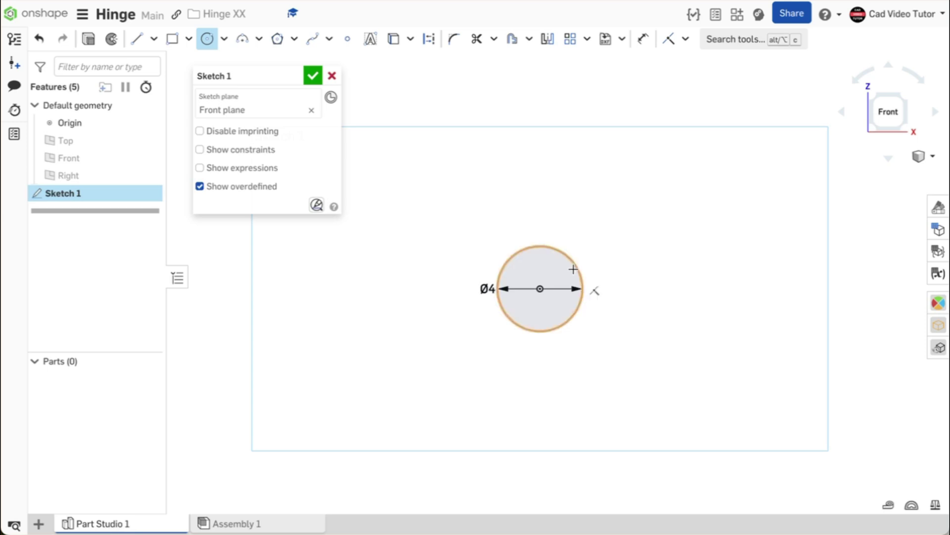
# Add a concentric circle at the origin with a diameter of 8 mm
pyautogui.click(539, 288)
pyautogui.click(604, 251)
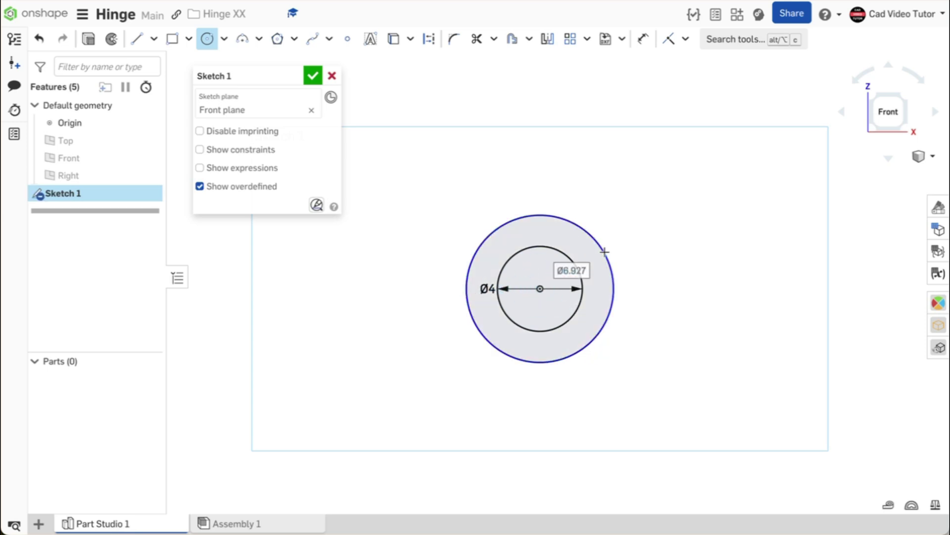
pyautogui.write('8')
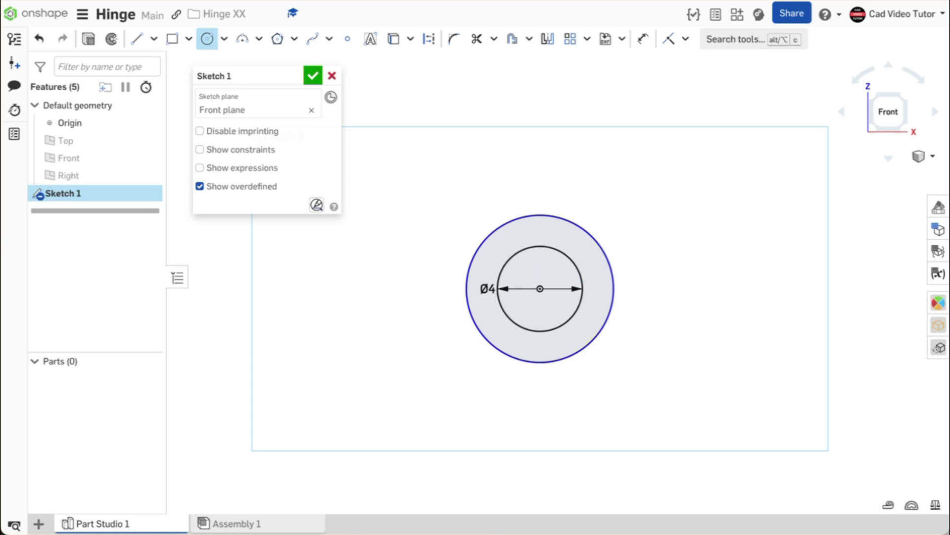
pyautogui.press('Return')
# Sketch a 25 by 2 mm corner rectangle below the circles, extending left from a corner vertically aligned with the origin
pyautogui.click(188, 39)
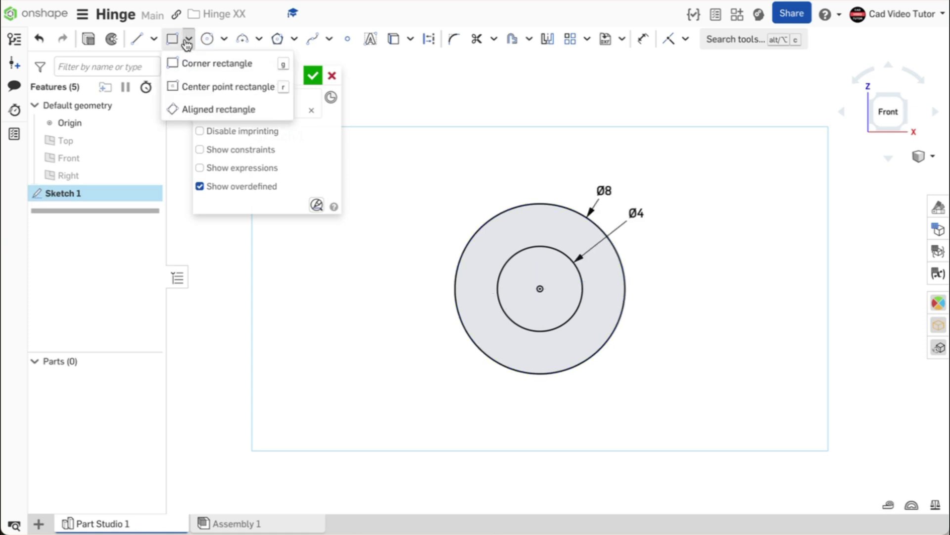
pyautogui.click(171, 63)
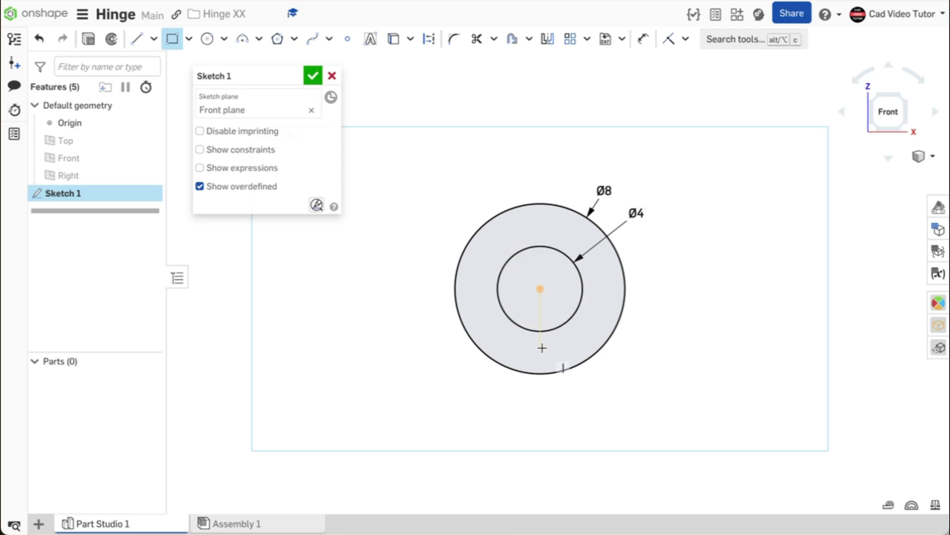
pyautogui.click(540, 400)
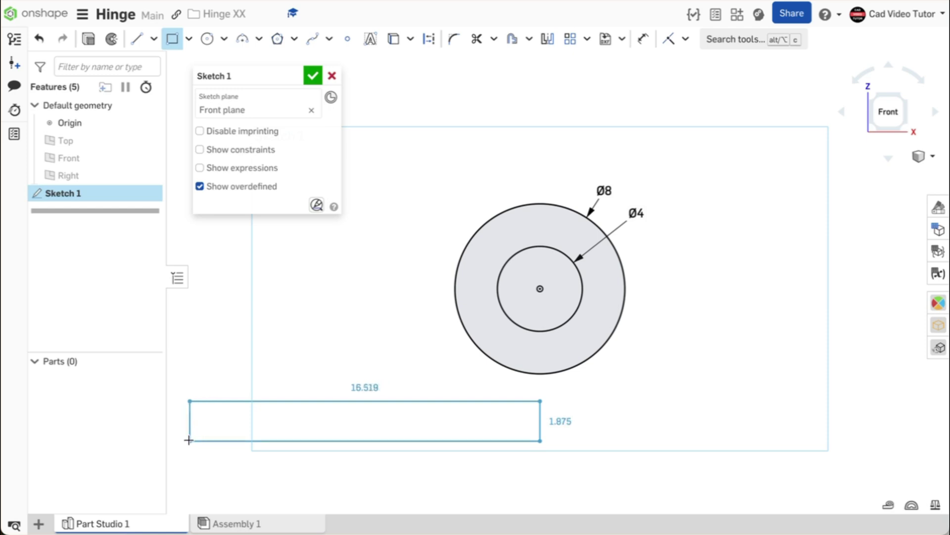
pyautogui.click(189, 440)
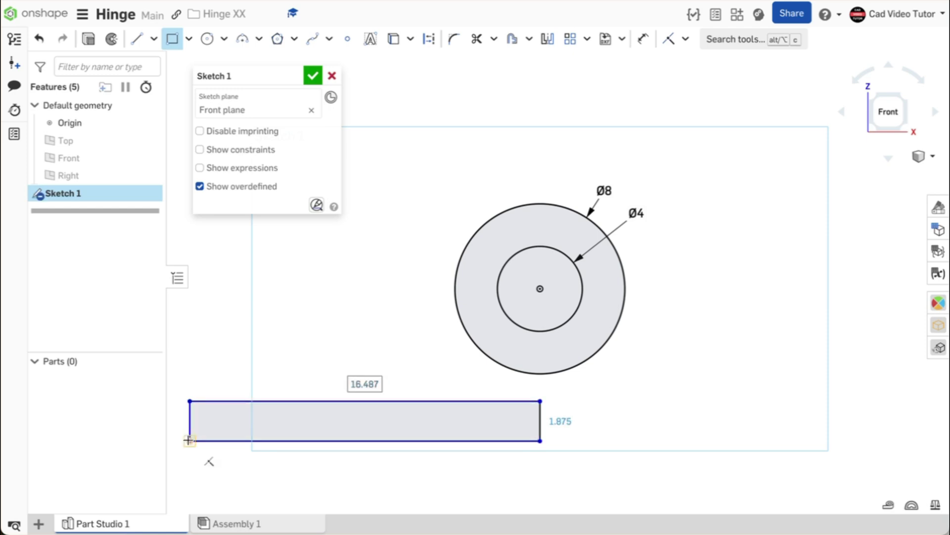
pyautogui.write('25')
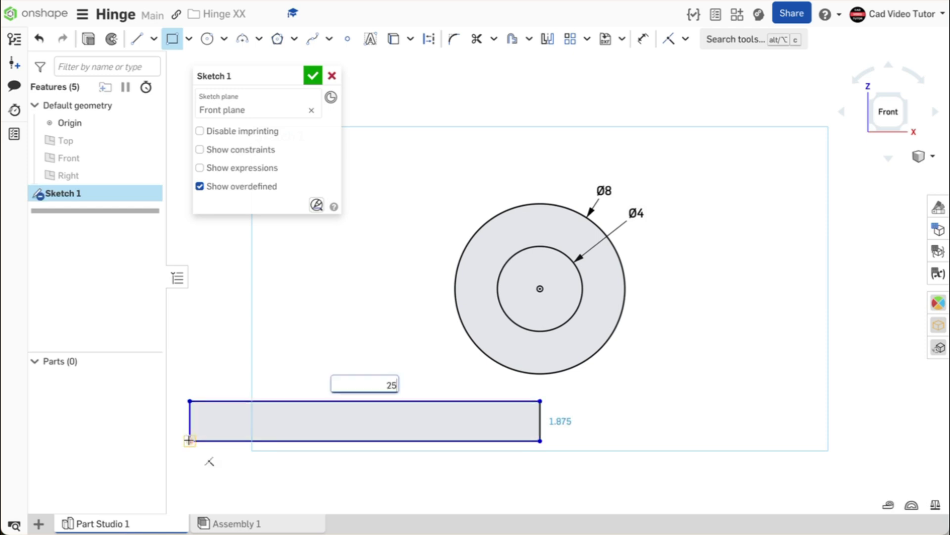
pyautogui.press('Tab')
pyautogui.write('2')
pyautogui.press('Return')
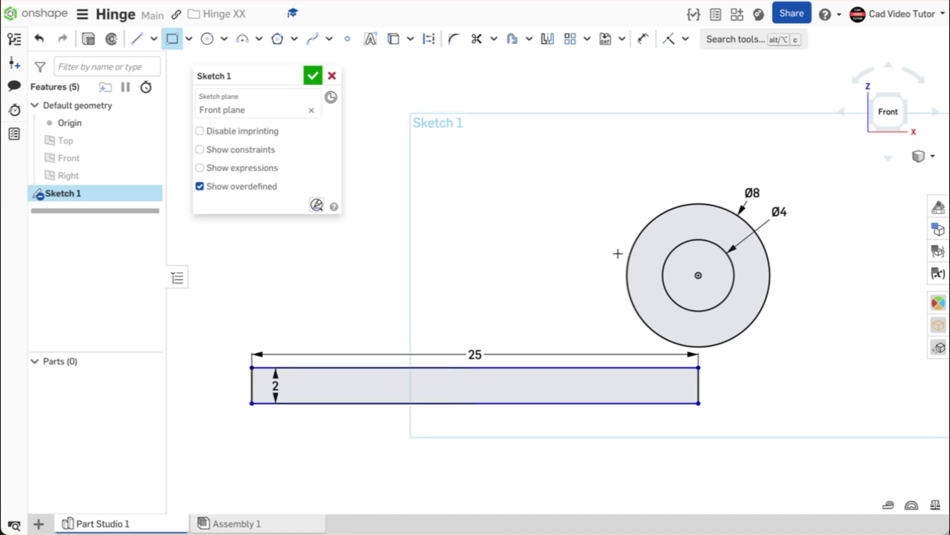
# Dimension the rectangle's upper right corner 0.5 mm vertically below the circle center and finish the sketch
pyautogui.click(643, 38)
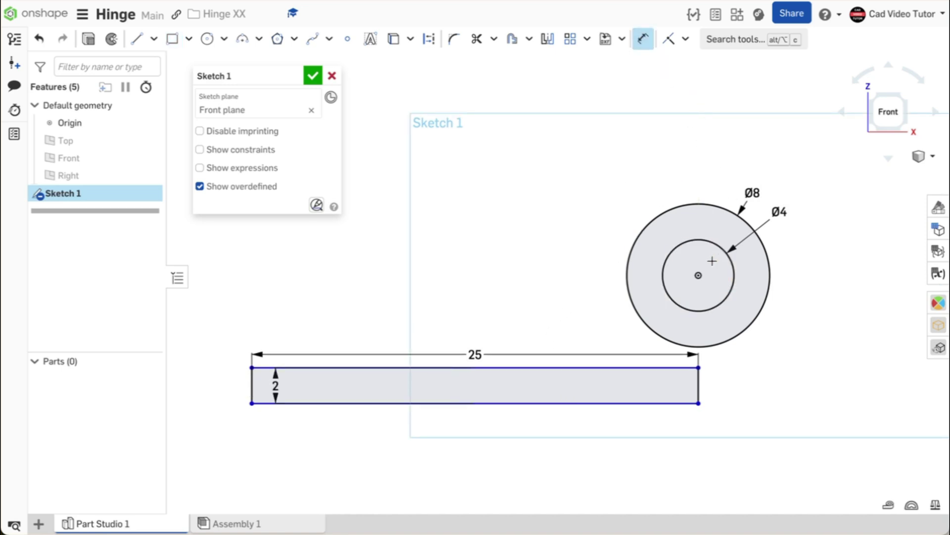
pyautogui.press('d')
pyautogui.click(697, 274)
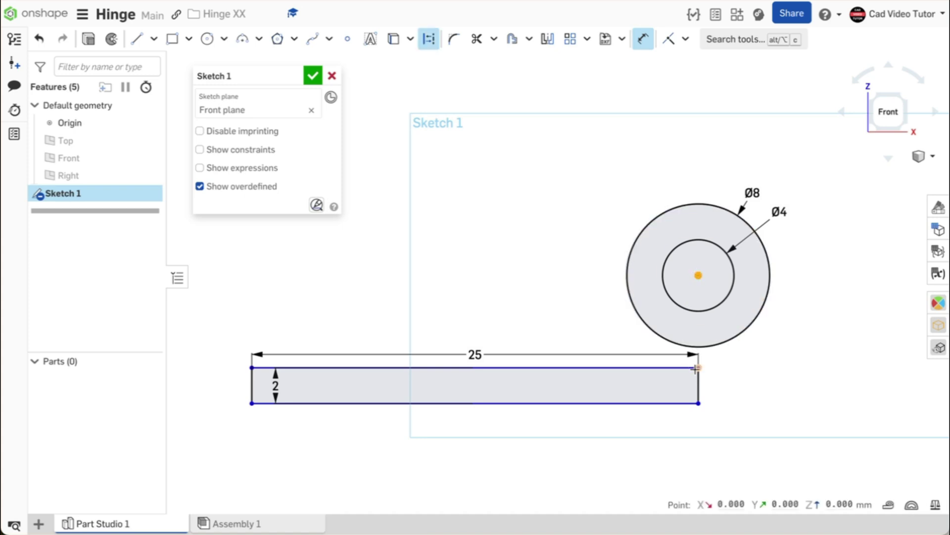
pyautogui.click(699, 367)
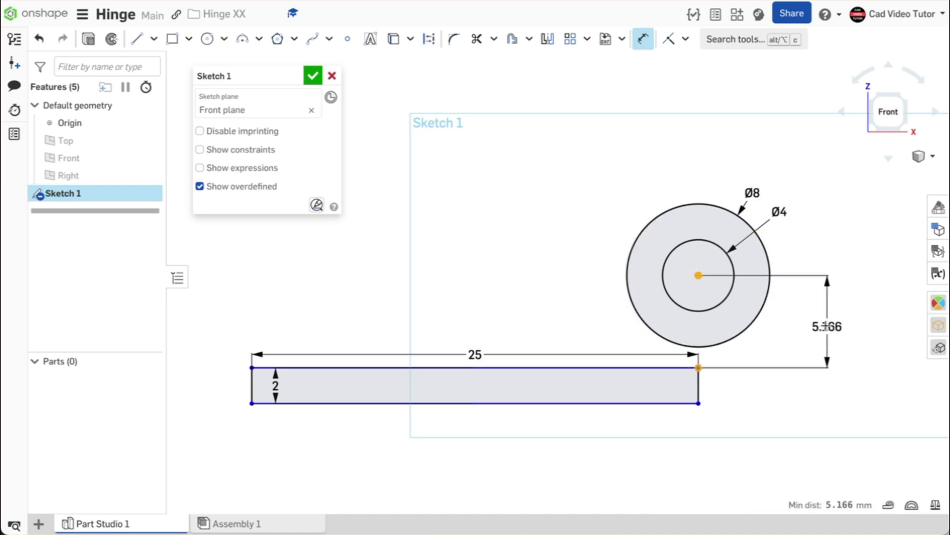
pyautogui.click(829, 325)
pyautogui.write('0.5')
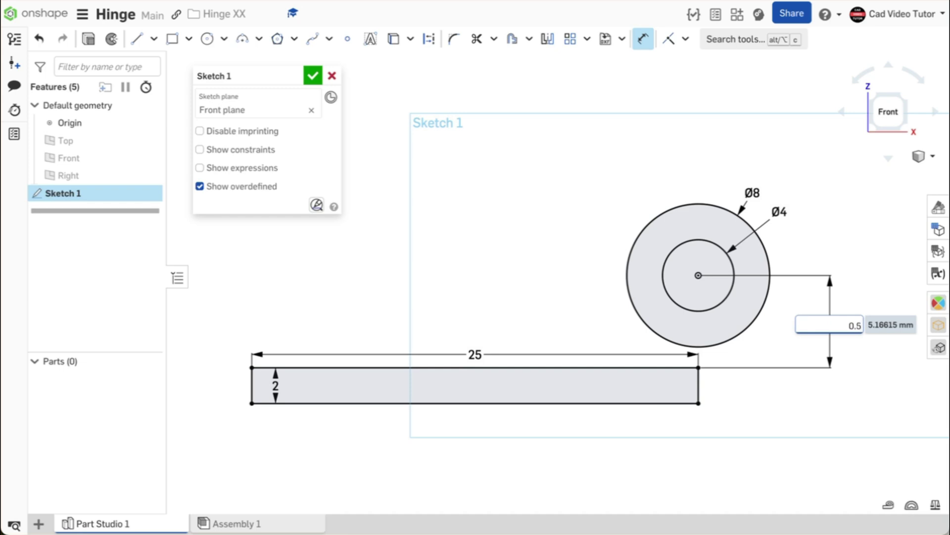
pyautogui.press('Return')
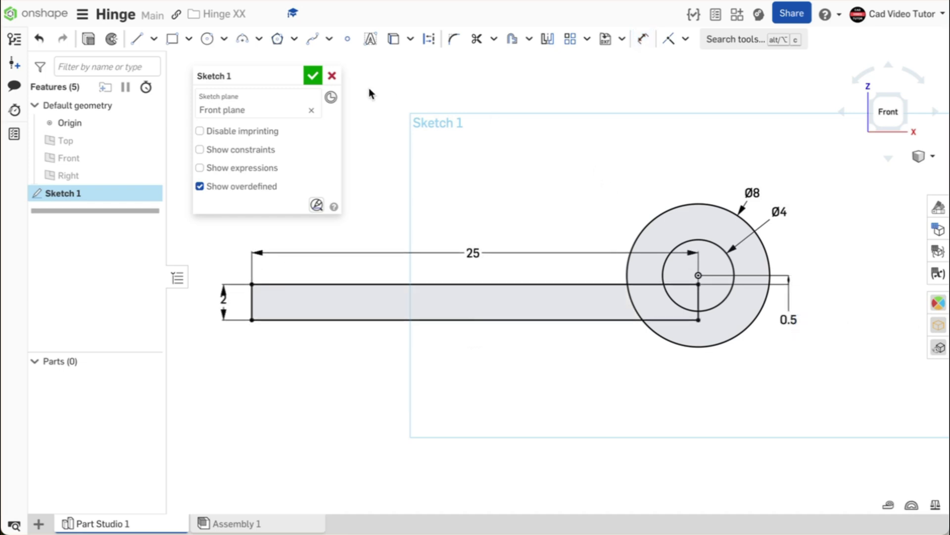
pyautogui.click(314, 78)
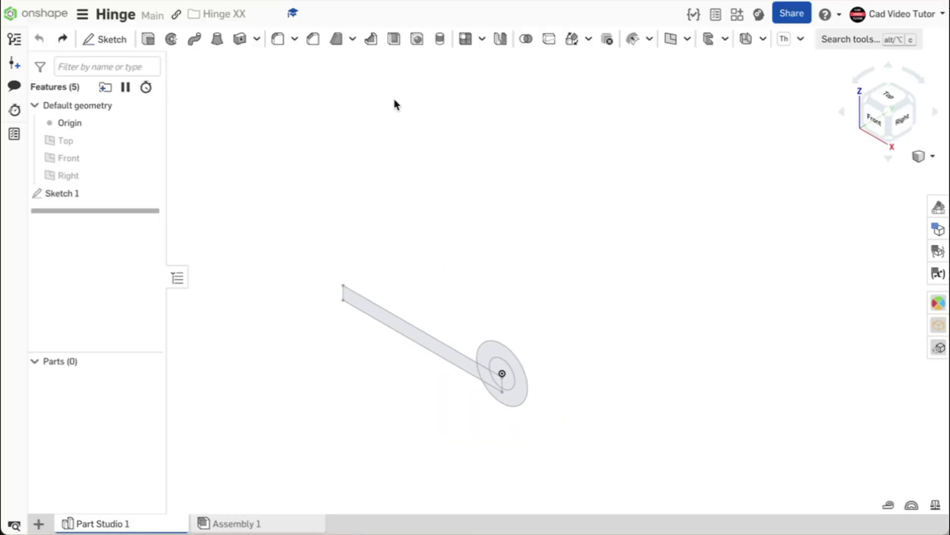
# Start a new solid blind extrude of the whole hinge sketch and flip it to the opposite direction
pyautogui.click(149, 41)
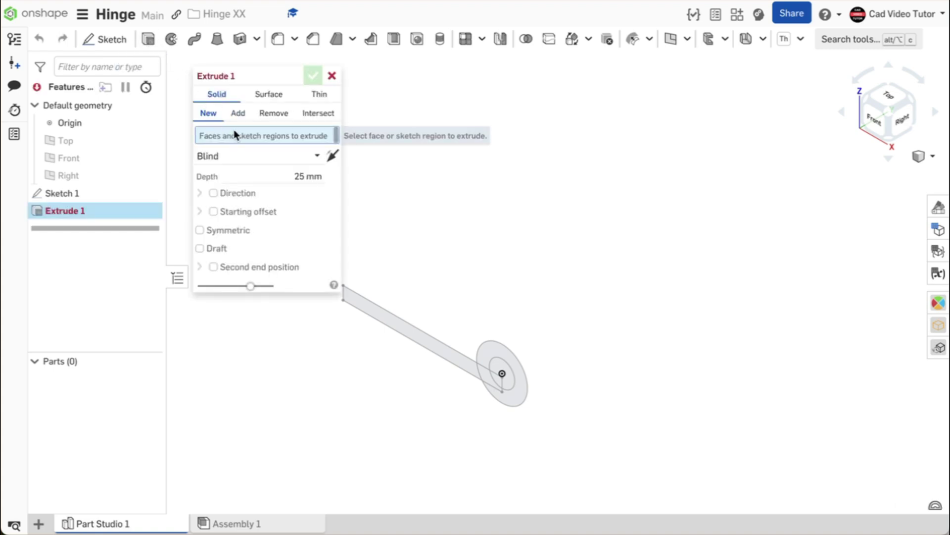
pyautogui.click(105, 196)
pyautogui.click(332, 169)
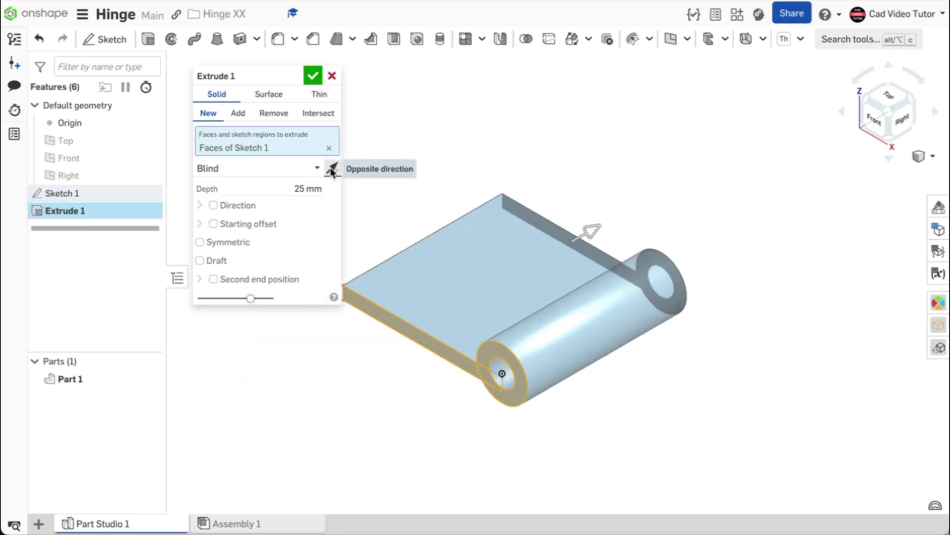
# Set the extrude depth to a new length variable named LENGTH with a value of 76 mm and accept the extrude
pyautogui.click(284, 187)
pyautogui.write('#')
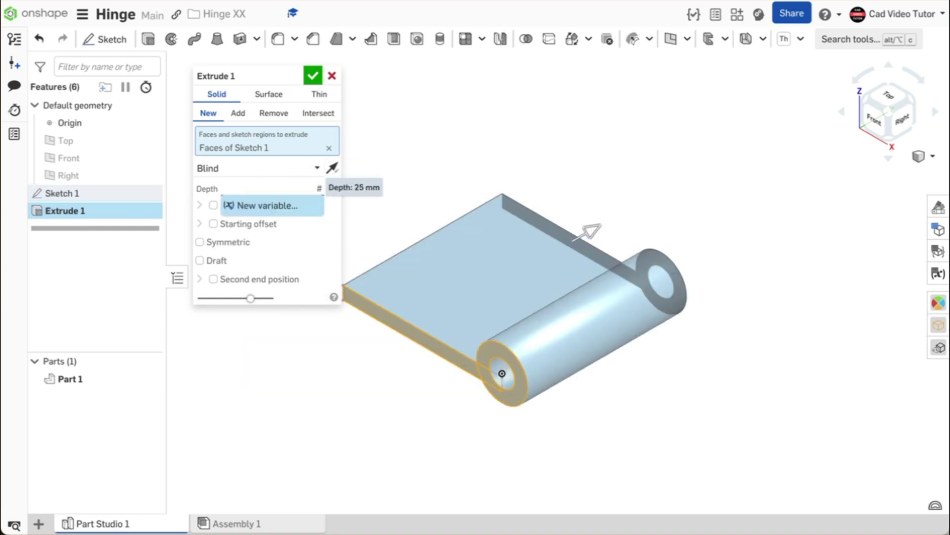
pyautogui.write('LENGTH')
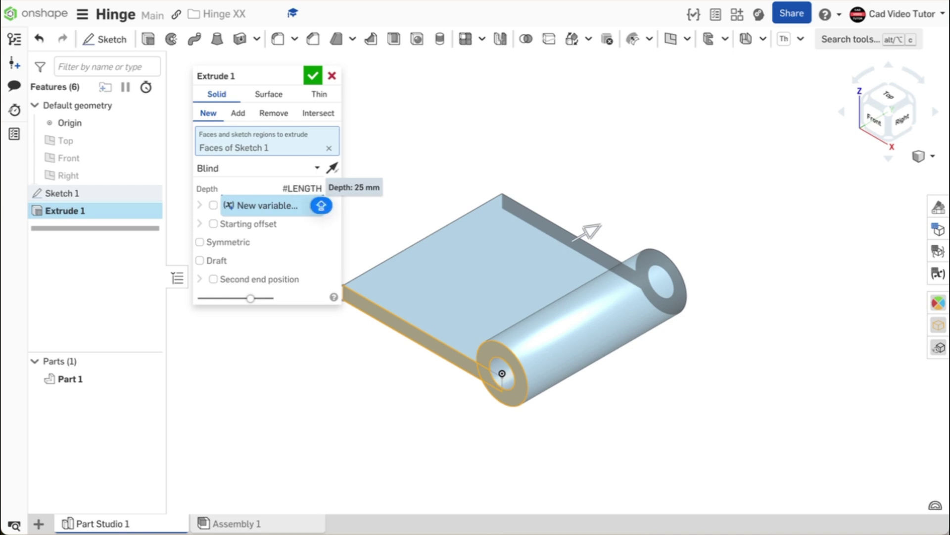
pyautogui.press('Return')
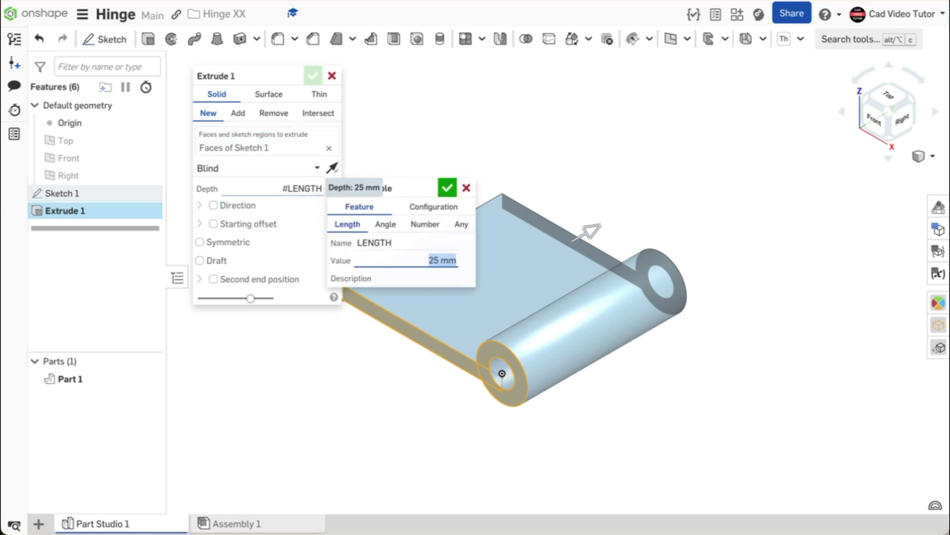
pyautogui.press('shift')
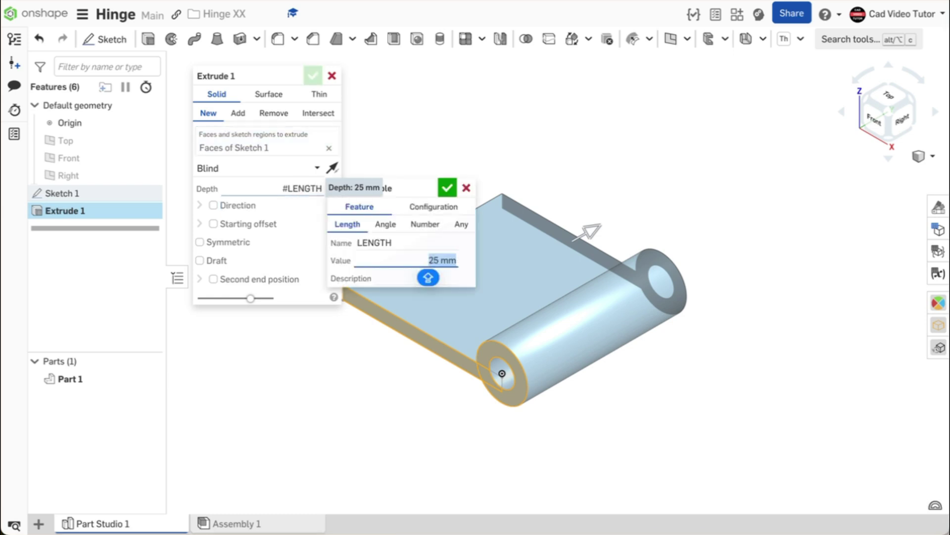
pyautogui.write('76')
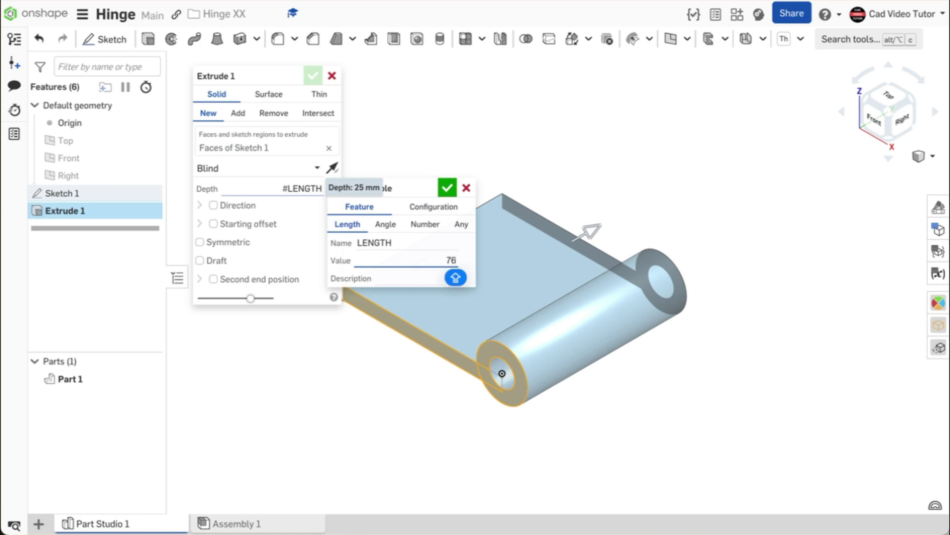
pyautogui.press('Return')
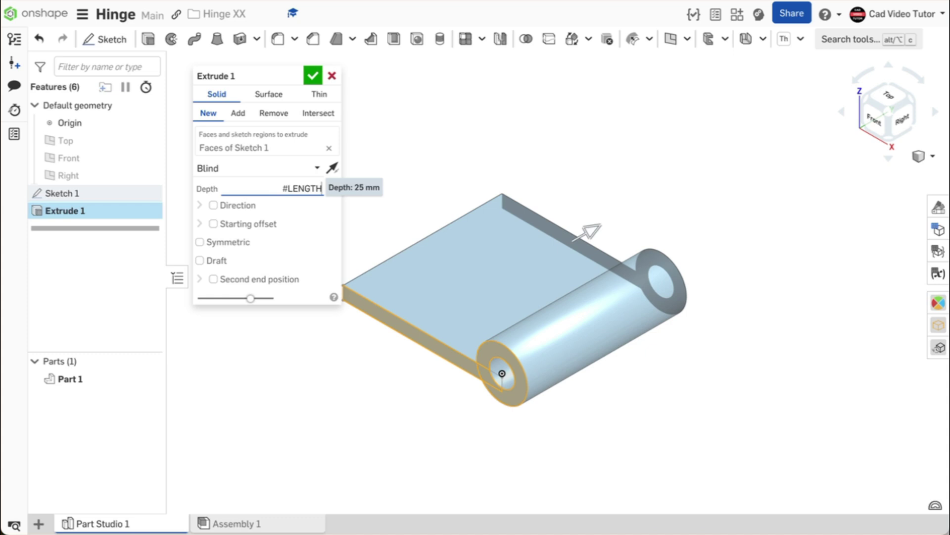
pyautogui.press('Return')
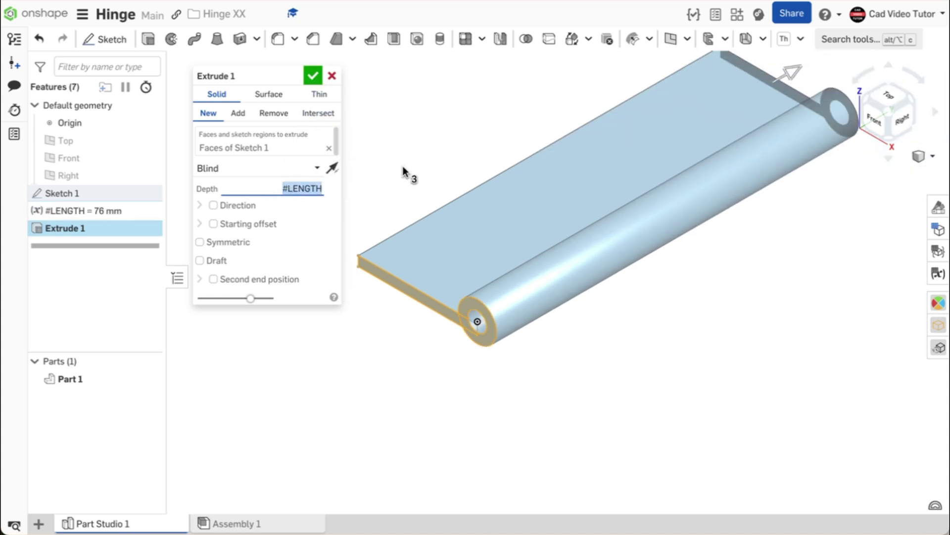
pyautogui.moveTo(403, 171); pyautogui.dragTo(399, 236, button='middle')
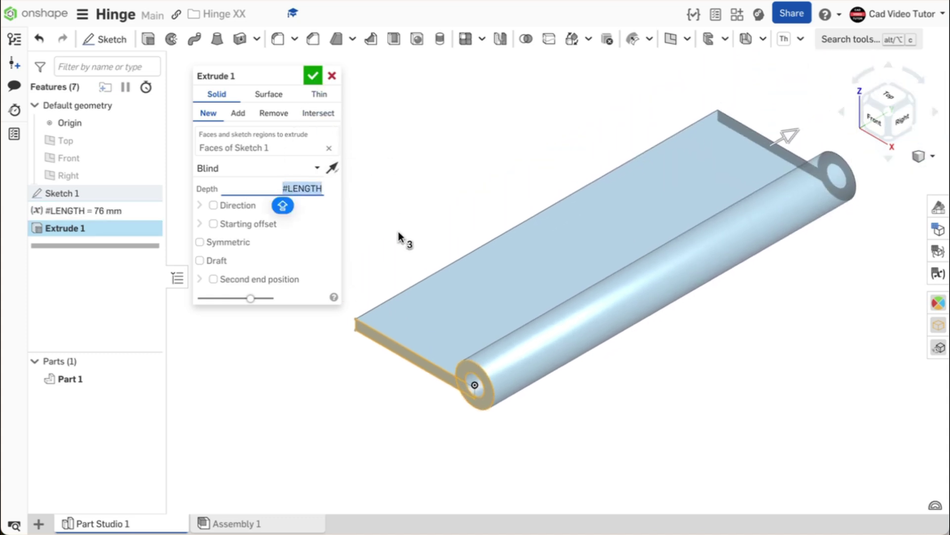
pyautogui.click(315, 77)
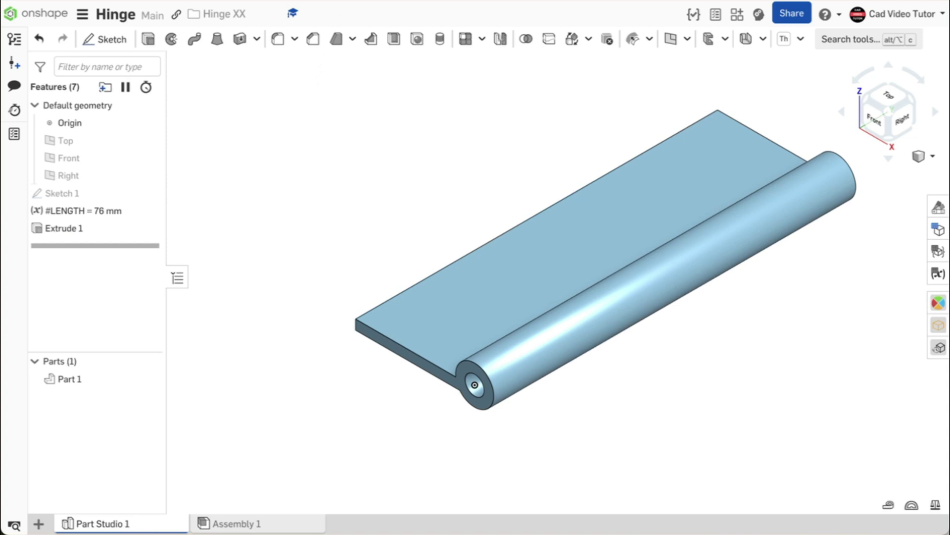
# Start a sketch on the leaf's flat upper face and place a point near its far end
pyautogui.press('f')
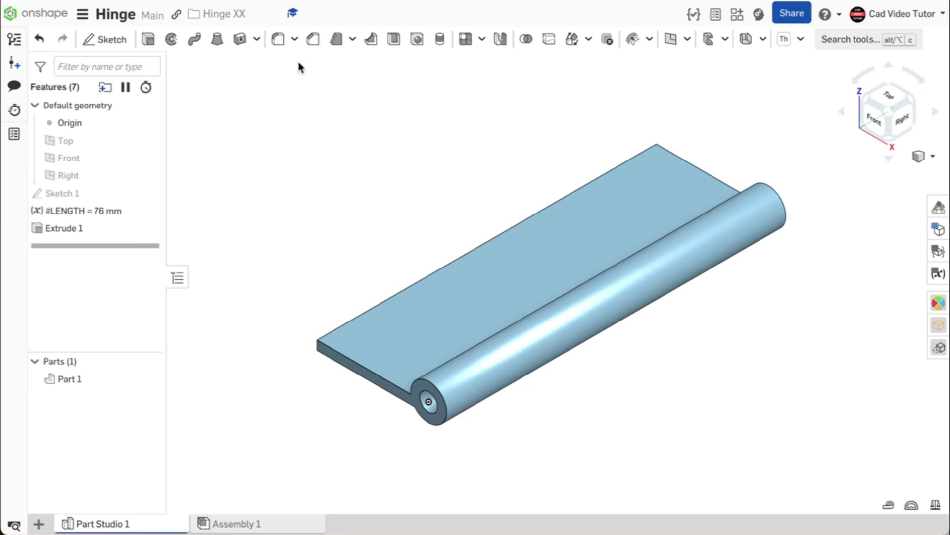
pyautogui.click(109, 40)
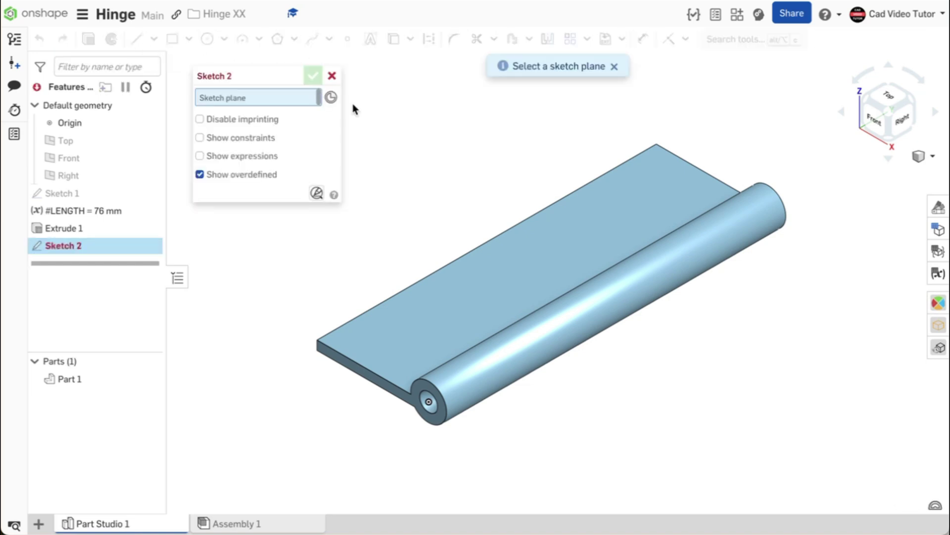
pyautogui.click(631, 207)
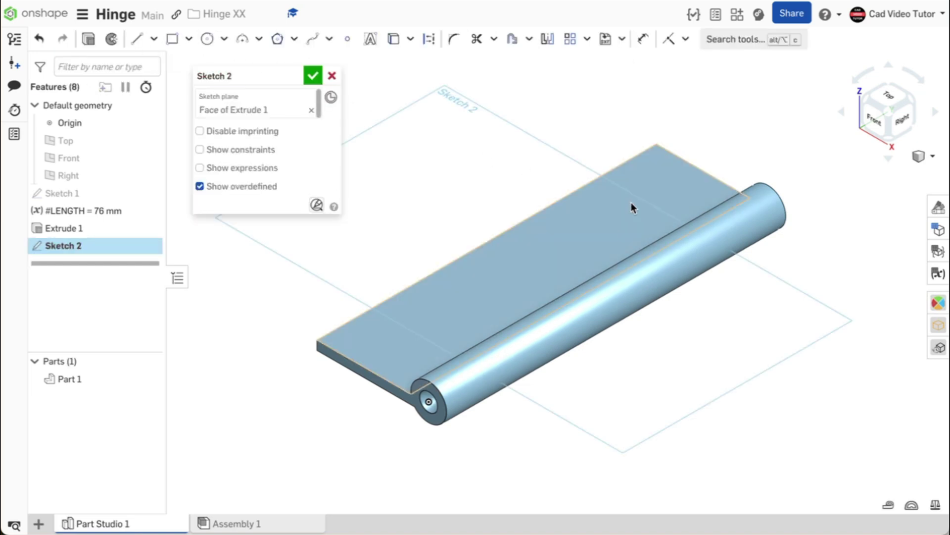
pyautogui.press('n')
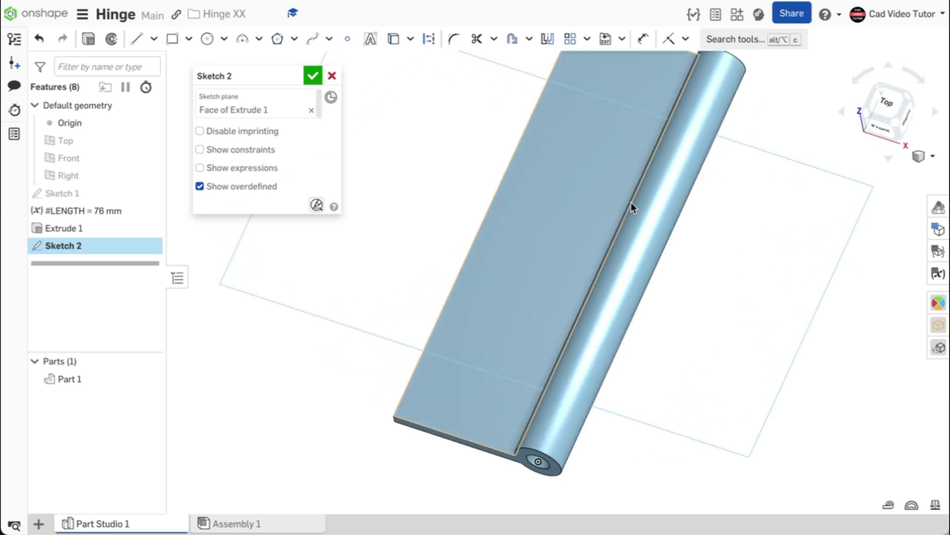
pyautogui.click(353, 43)
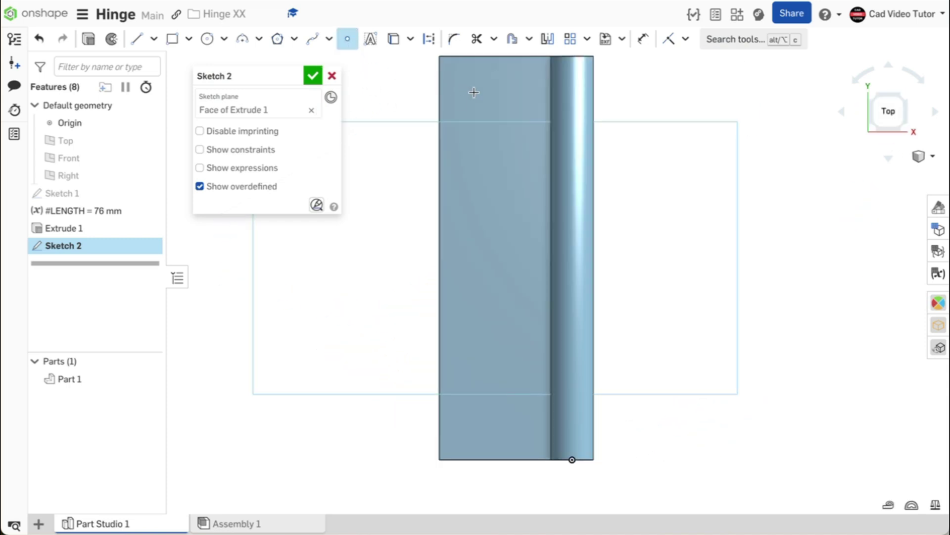
pyautogui.click(499, 109)
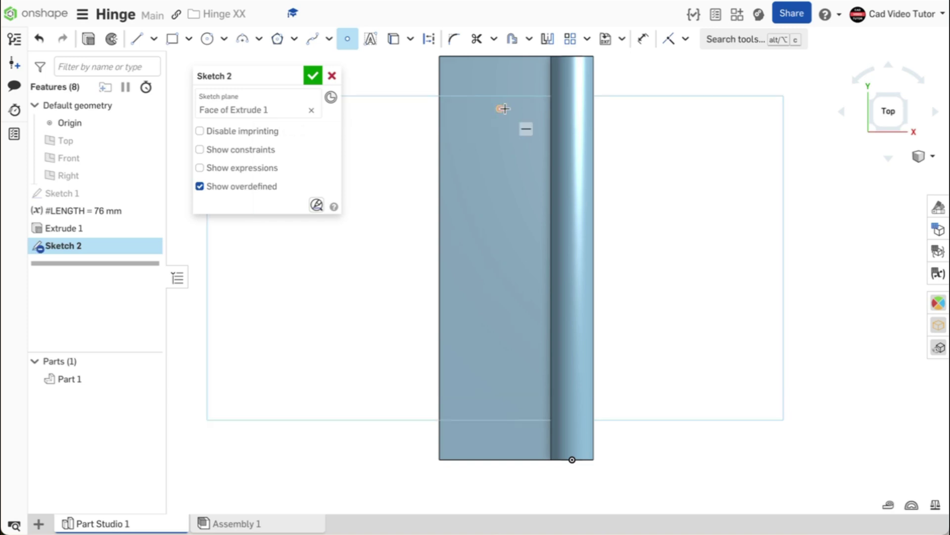
# Dimension the sketch point 10.5 mm horizontally from the leaf's long outer edge
pyautogui.click(643, 39)
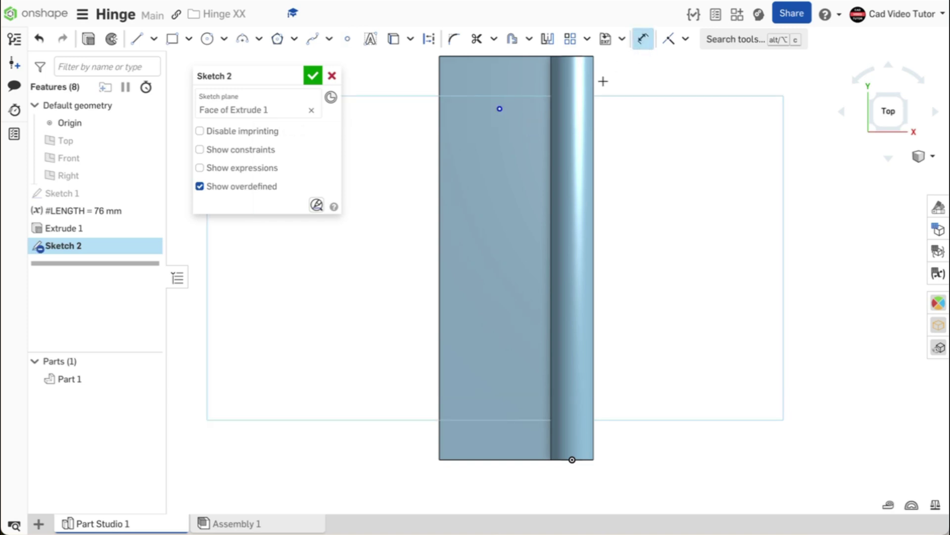
pyautogui.moveTo(542, 137); pyautogui.dragTo(552, 184, button='middle')
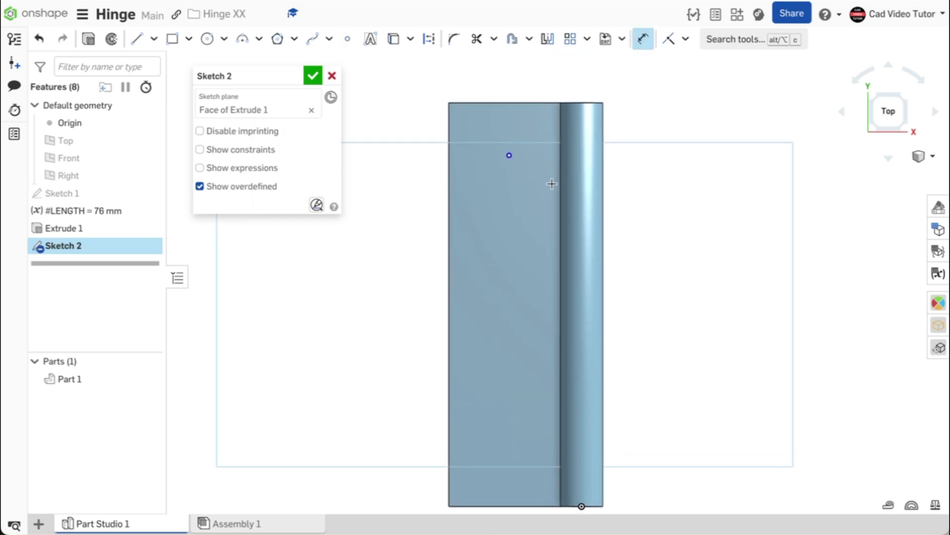
pyautogui.click(450, 155)
pyautogui.click(510, 155)
pyautogui.click(478, 83)
pyautogui.write('10')
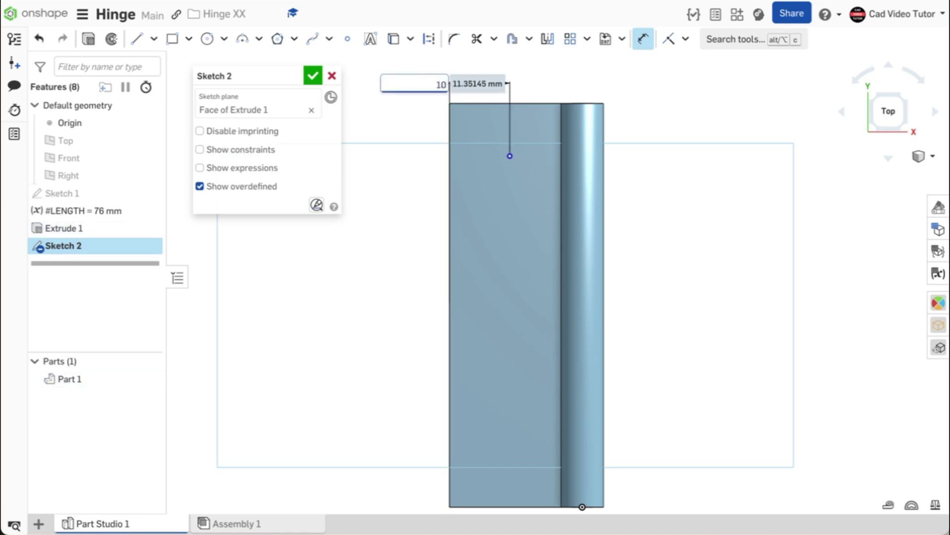
pyautogui.write('.5')
pyautogui.press('Return')
# Add two more points vertically aligned with the first, one level with the outer edge's midpoint and one near the origin end
pyautogui.click(347, 40)
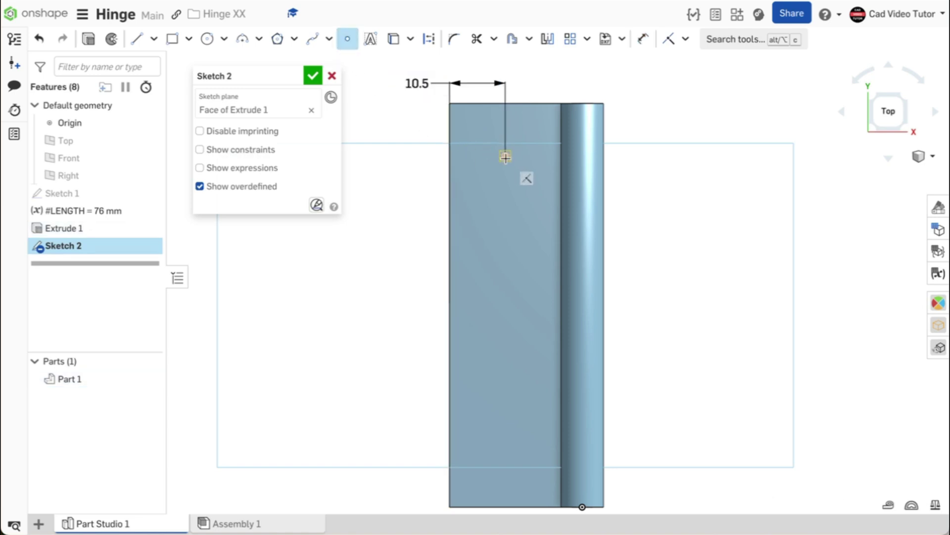
pyautogui.click(505, 304)
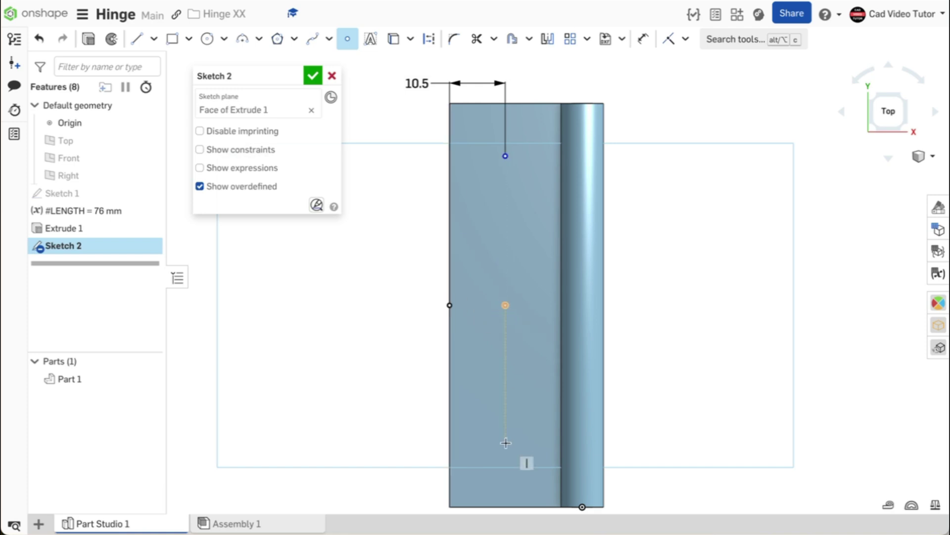
pyautogui.click(505, 457)
# Dimension the two end points 12 mm from the leaf's nearest short edges
pyautogui.click(642, 40)
pyautogui.click(505, 156)
pyautogui.click(505, 104)
pyautogui.write('12')
pyautogui.press('Return')
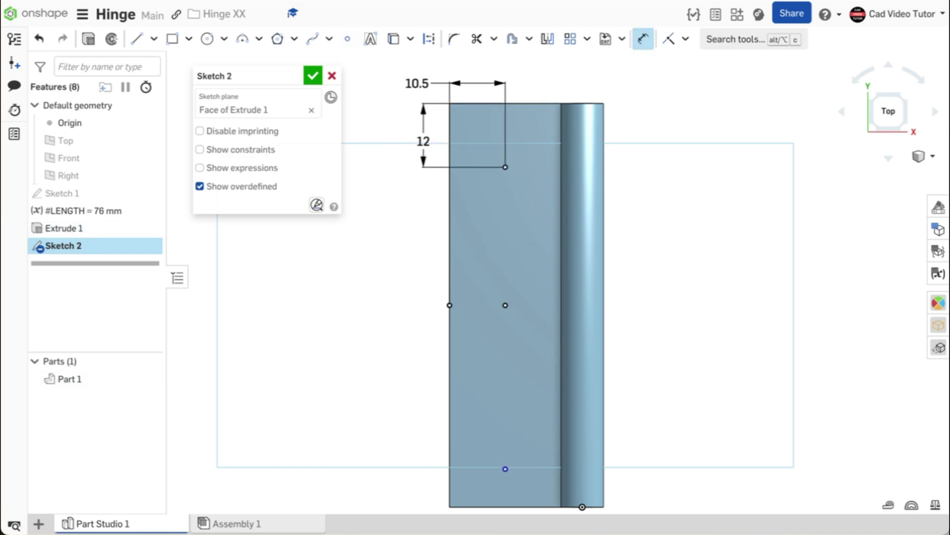
pyautogui.click(488, 506)
pyautogui.click(505, 468)
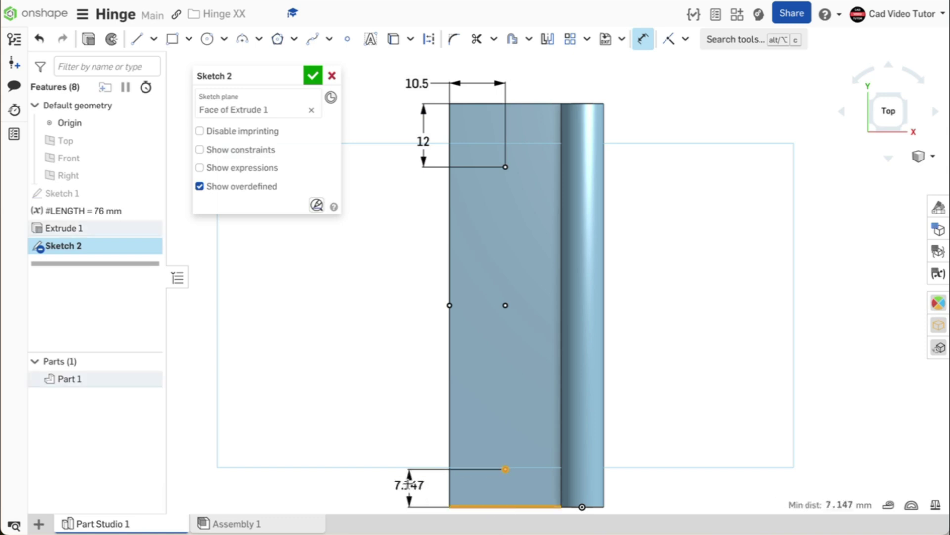
pyautogui.click(408, 485)
pyautogui.write('12')
pyautogui.press('Return')
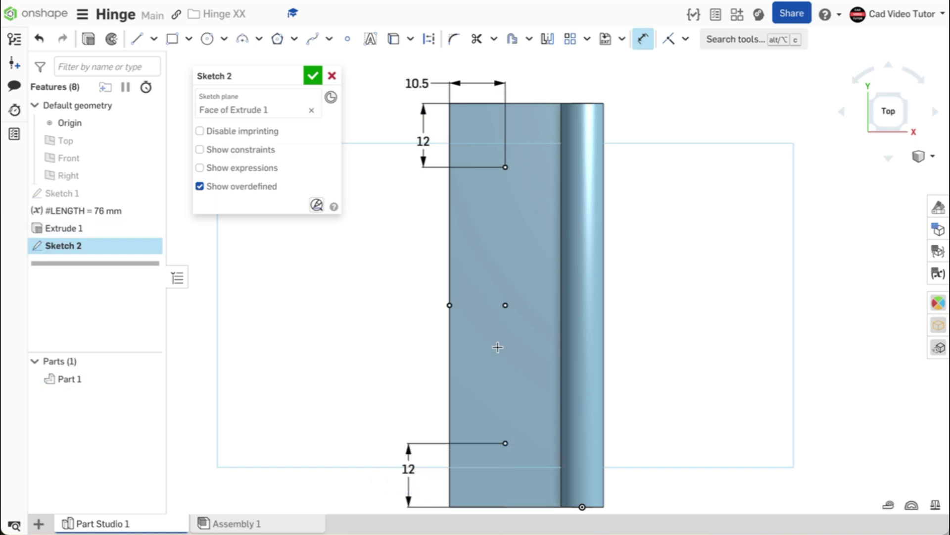
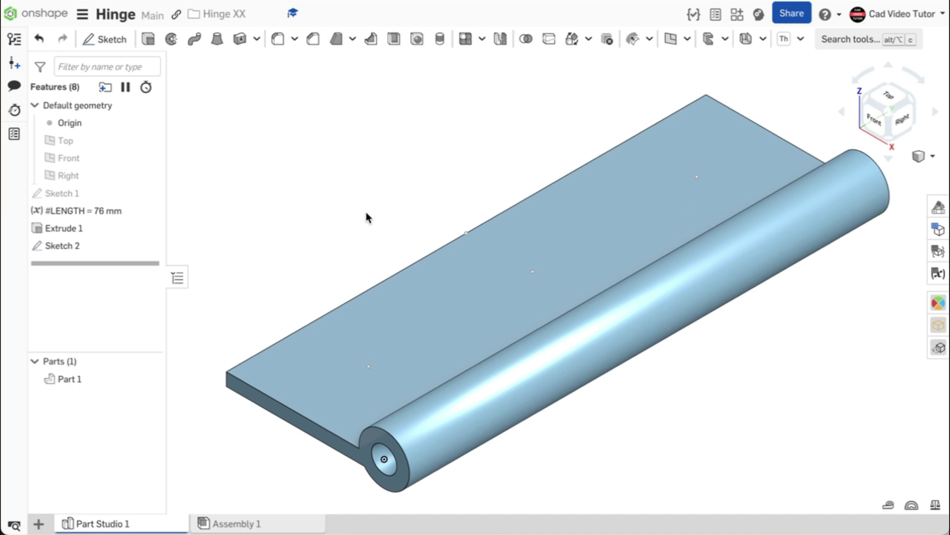
# Create metric countersink clearance holes, size M3 with close fit and through all, at the three sketch points in the leaf
pyautogui.click(417, 43)
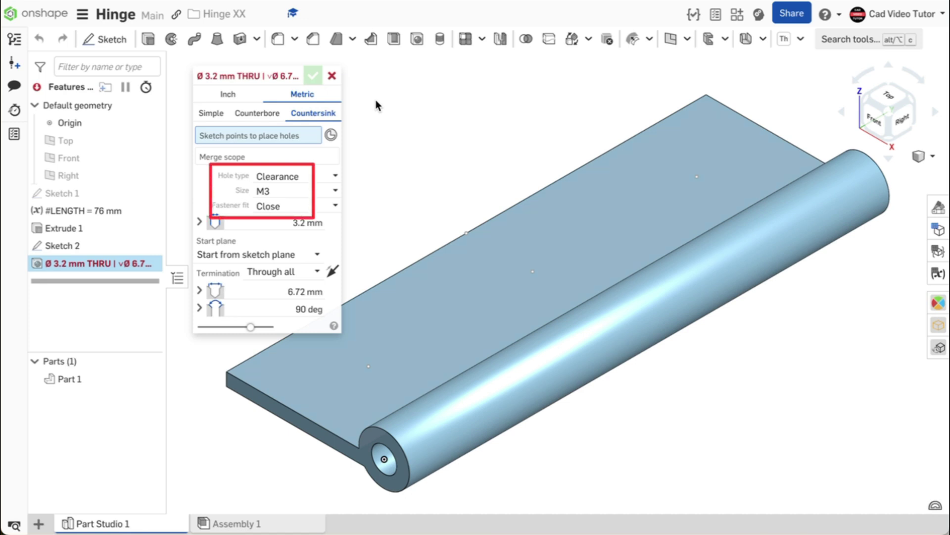
pyautogui.click(696, 177)
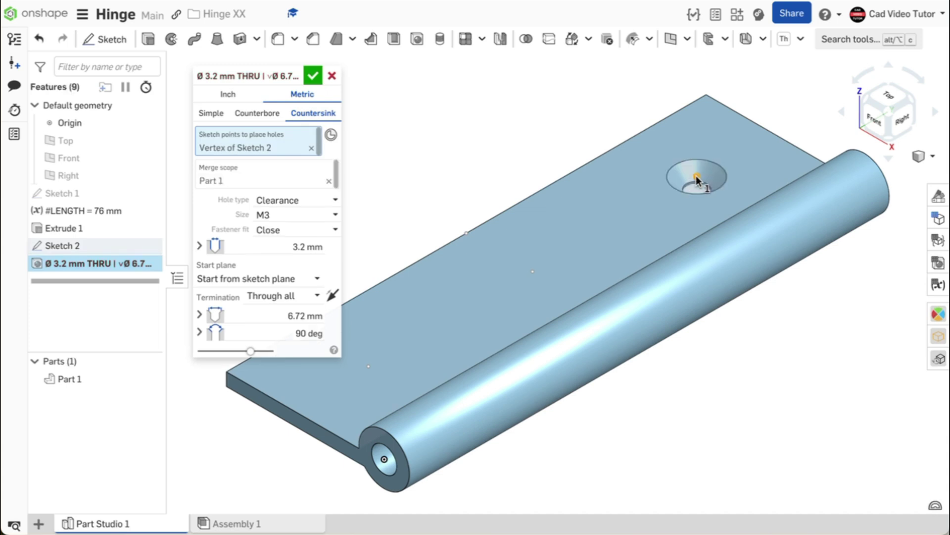
pyautogui.click(533, 271)
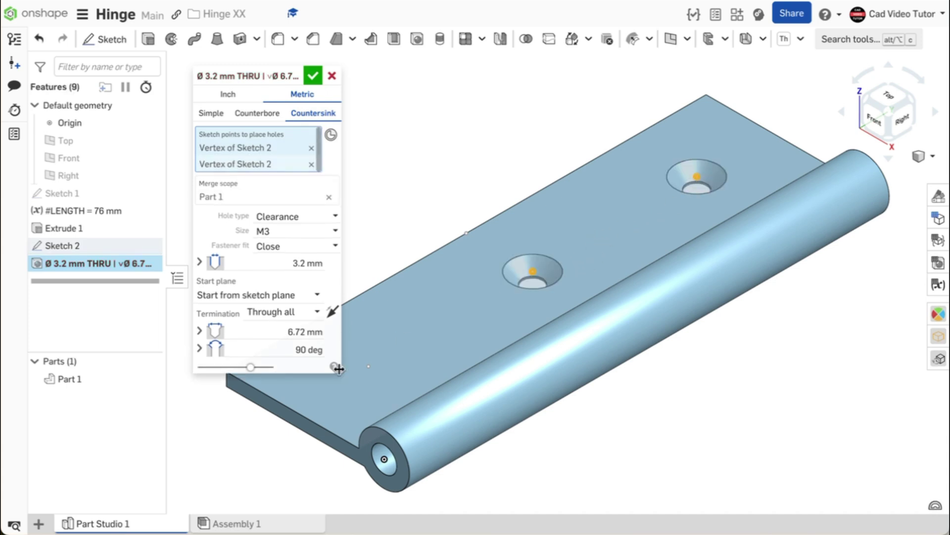
pyautogui.click(369, 367)
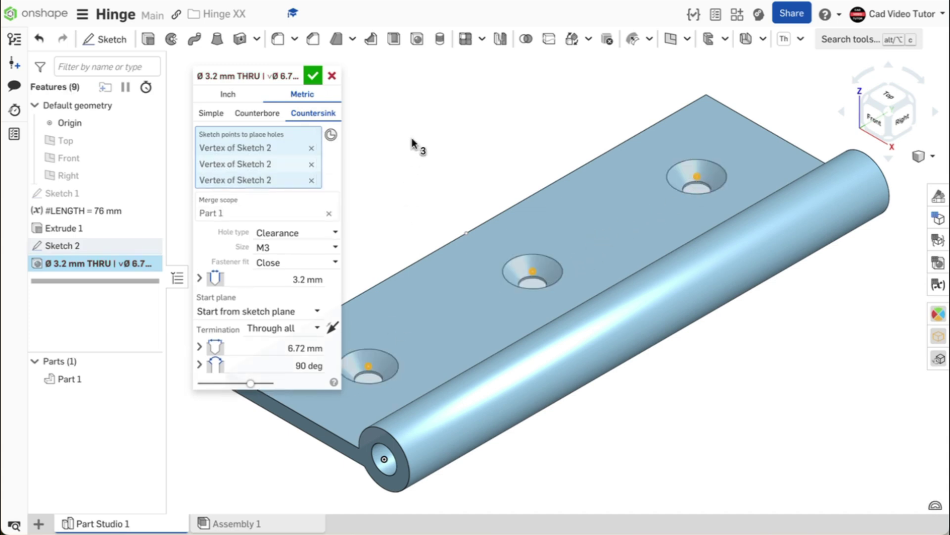
pyautogui.click(314, 76)
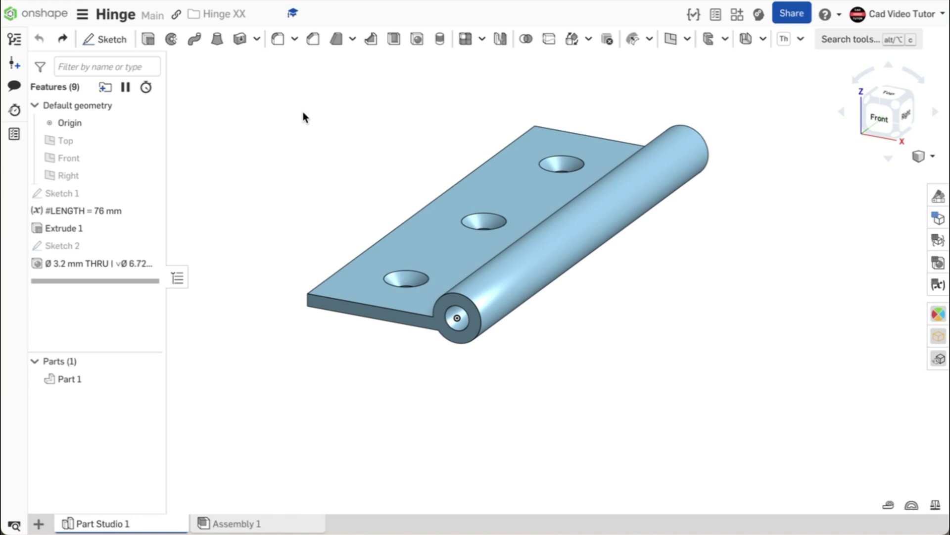
# Mirror Part 1 across the Right plane as a new part
pyautogui.click(501, 45)
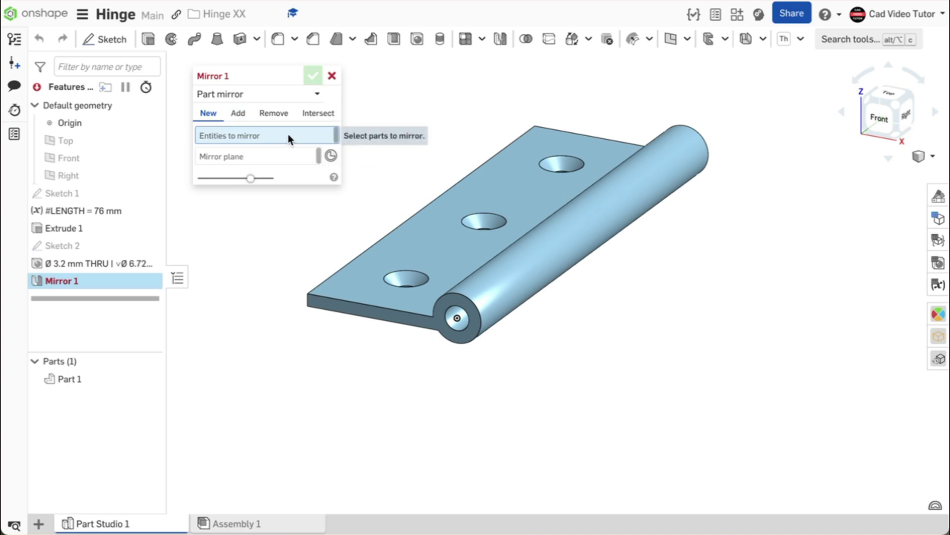
pyautogui.click(56, 380)
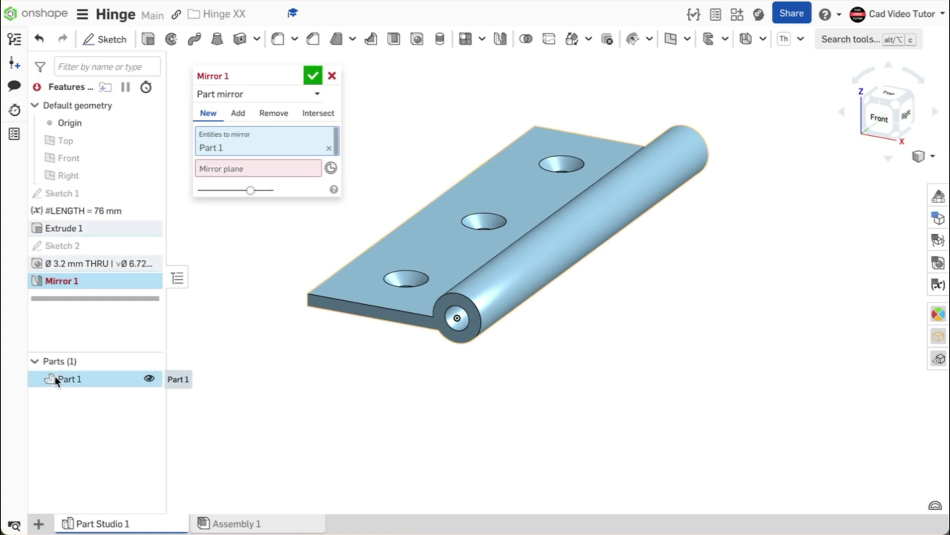
pyautogui.click(254, 169)
pyautogui.scroll(-5, 365, 248)
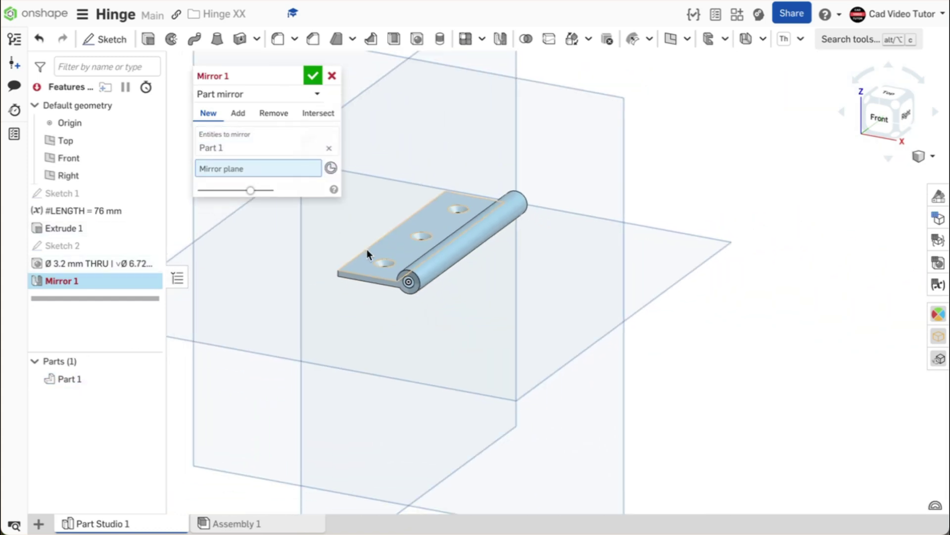
pyautogui.moveTo(403, 267); pyautogui.dragTo(499, 284, button='middle')
pyautogui.click(448, 180)
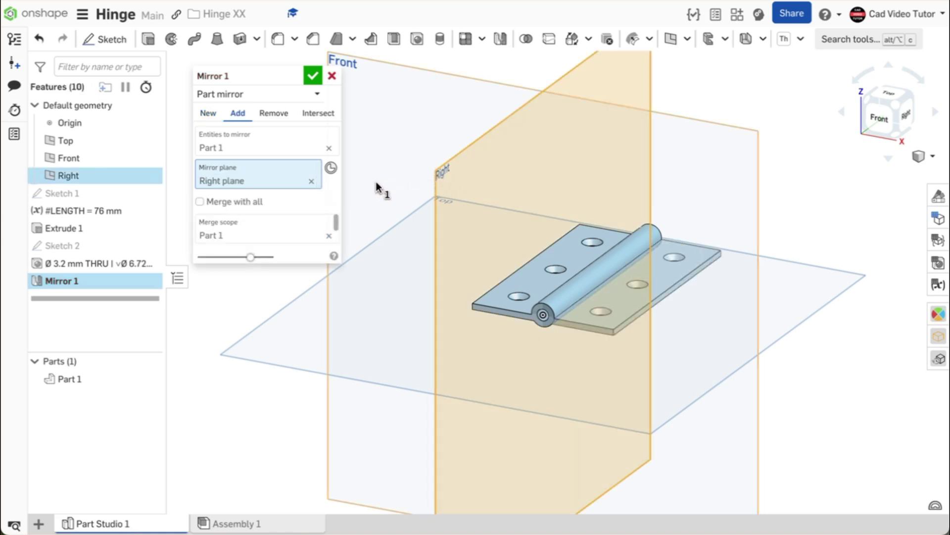
pyautogui.click(209, 117)
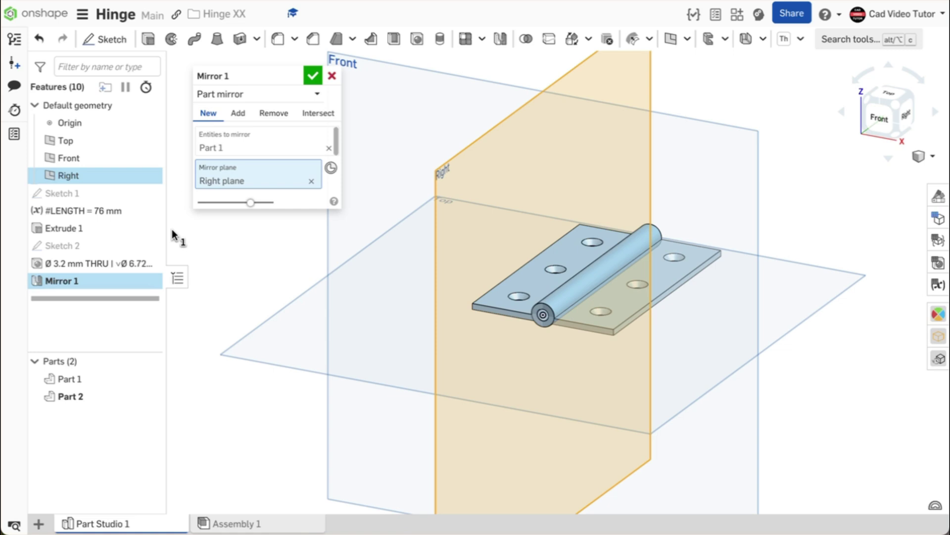
pyautogui.click(313, 77)
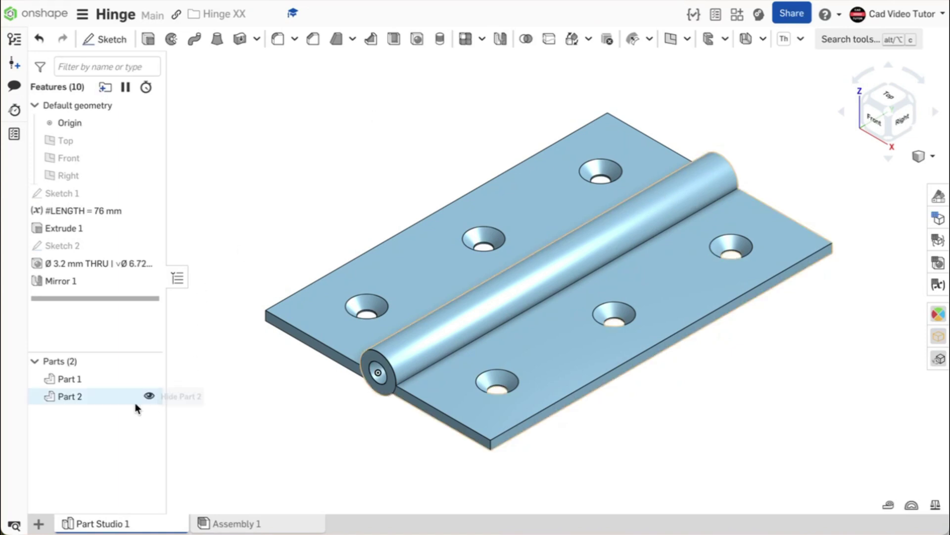
# Hide and reshow Part 2 and Part 1 in turn to inspect each hinge leaf separately
pyautogui.click(149, 396)
pyautogui.click(149, 397)
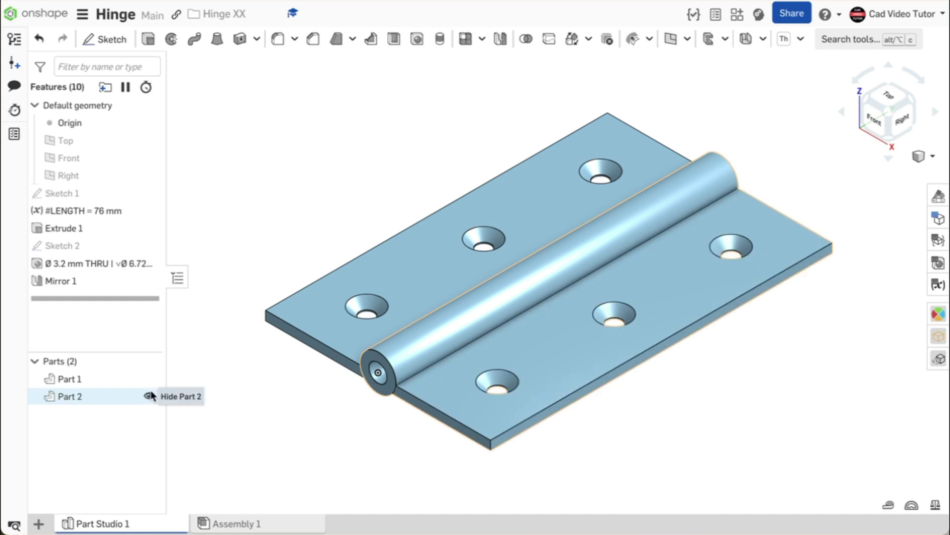
pyautogui.click(149, 382)
pyautogui.click(149, 379)
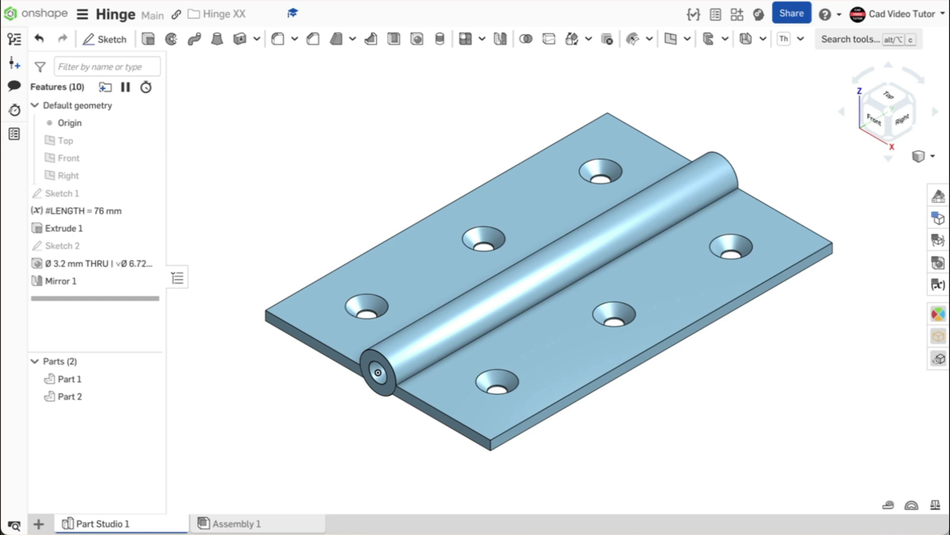
# Apply a section view that cuts the hinge at the Top plane
pyautogui.click(930, 157)
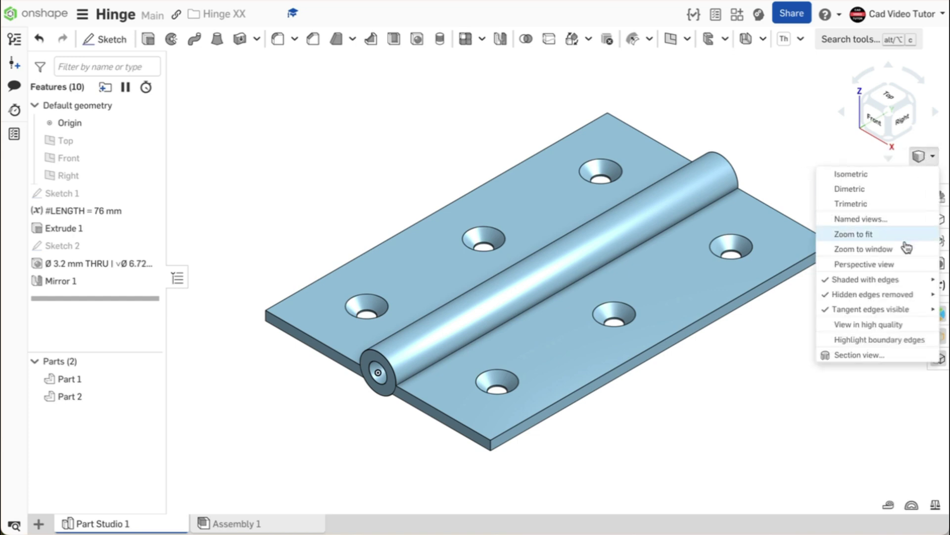
pyautogui.click(894, 358)
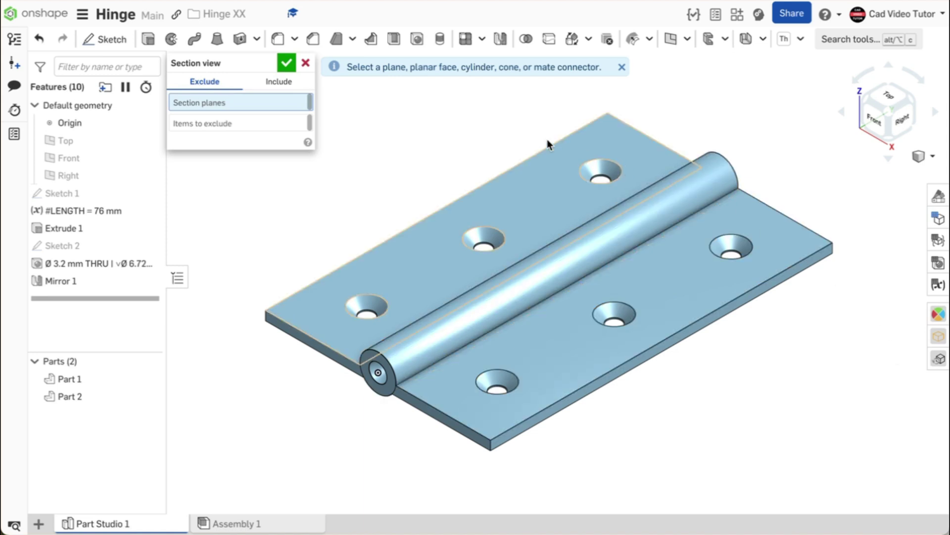
pyautogui.click(115, 140)
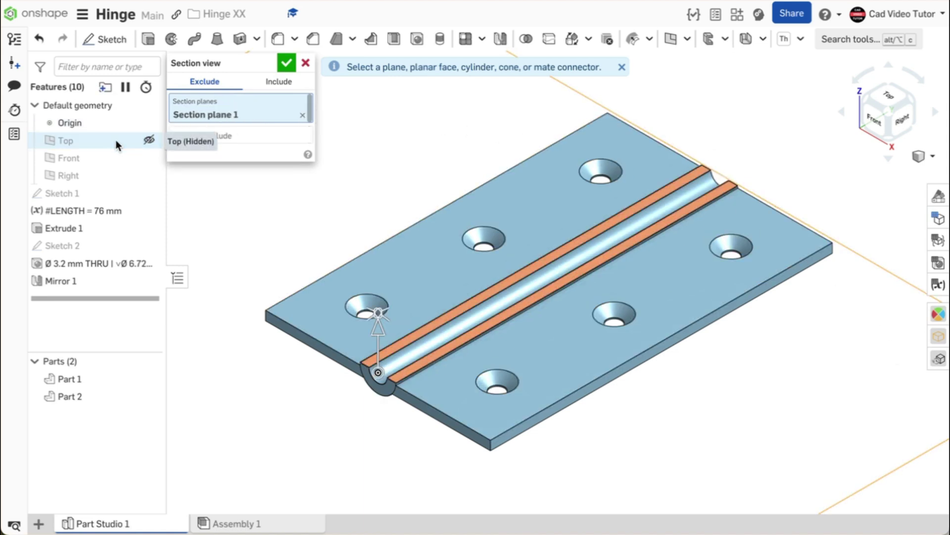
pyautogui.click(287, 63)
# Start a sketch on the Top plane and draw a corner rectangle about 15 by 18 mm just below the hinge barrel
pyautogui.click(113, 41)
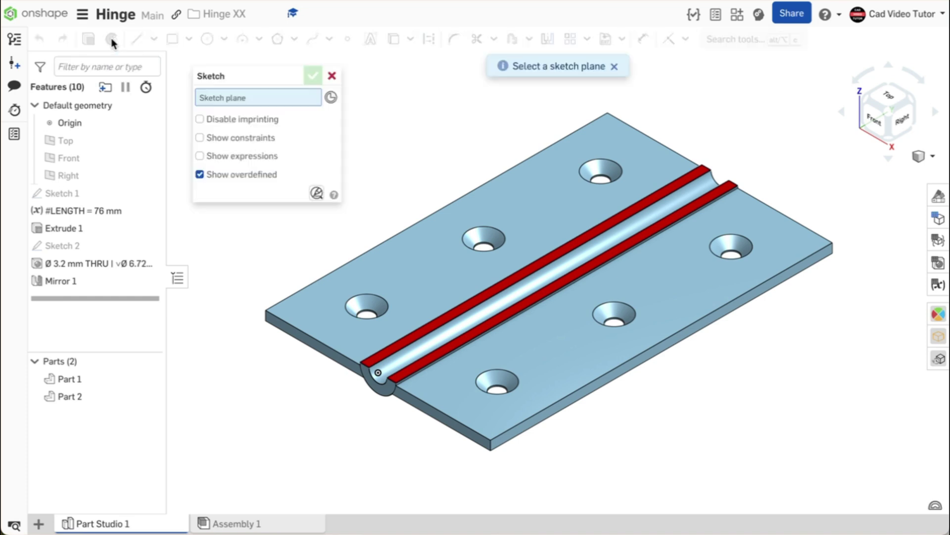
pyautogui.click(97, 142)
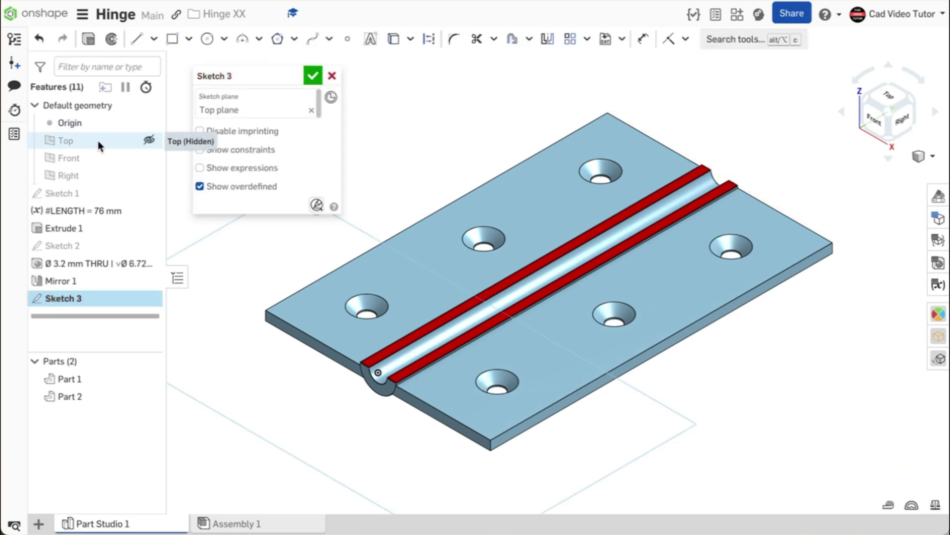
pyautogui.press('n')
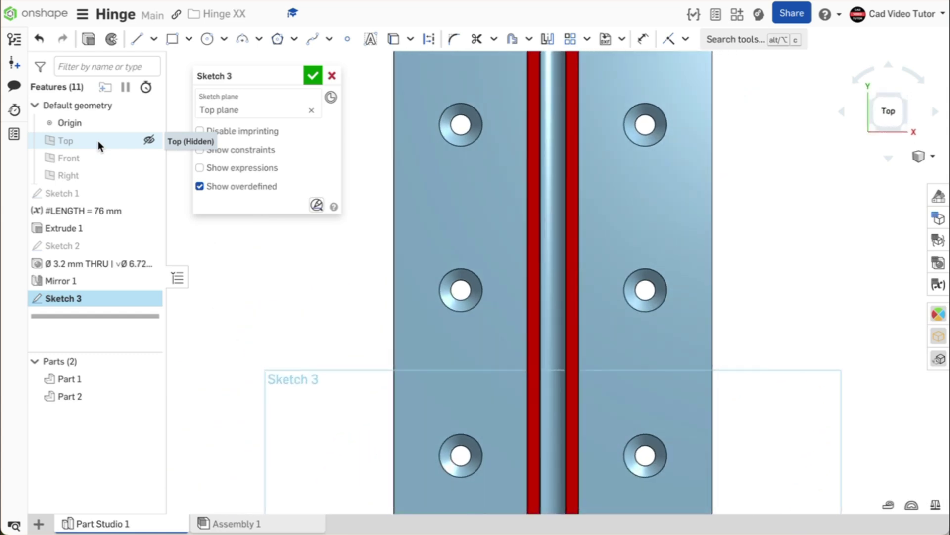
pyautogui.click(189, 39)
pyautogui.click(177, 63)
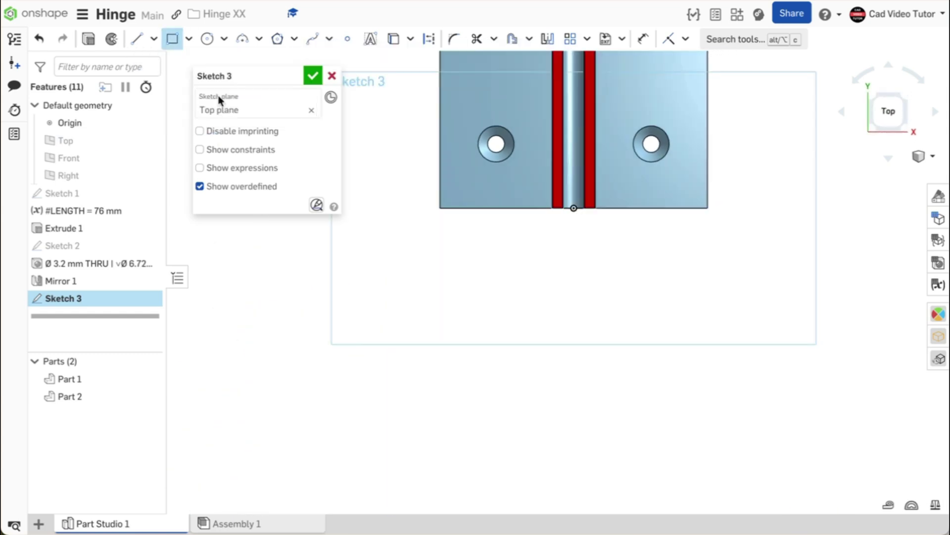
pyautogui.click(543, 255)
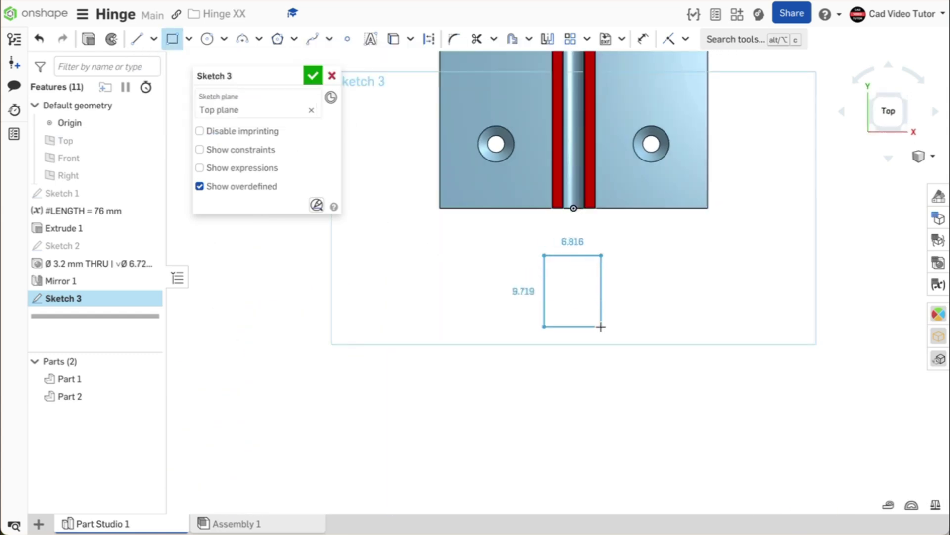
pyautogui.click(624, 351)
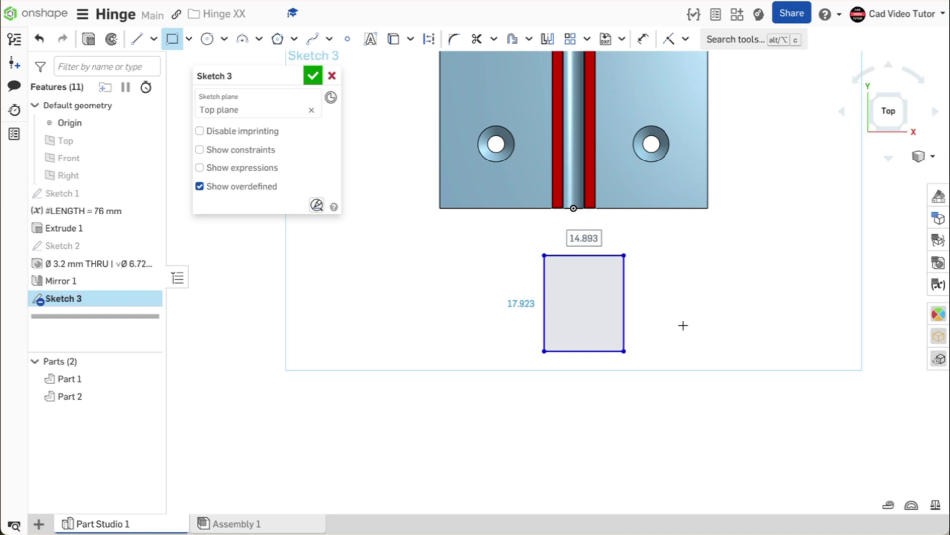
pyautogui.rightClick(684, 325)
pyautogui.click(707, 338)
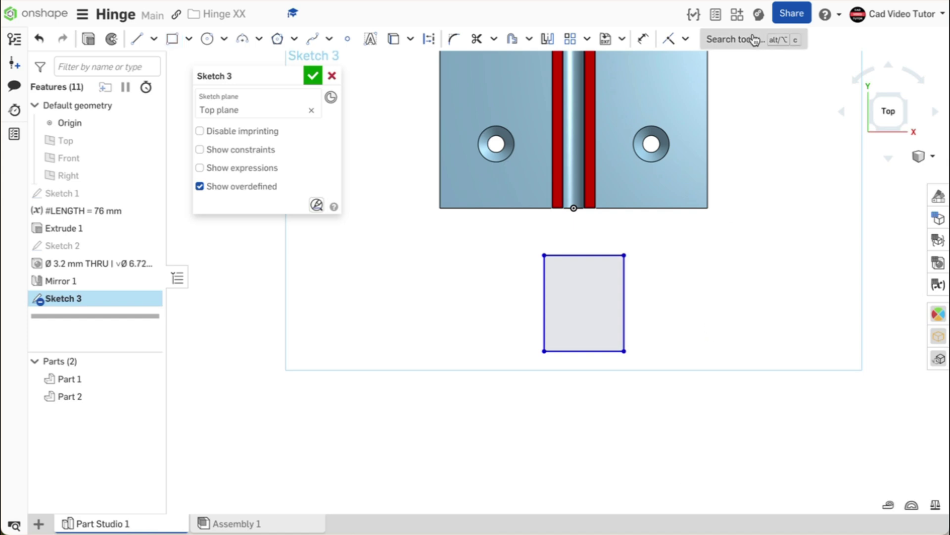
# Dimension the rectangle's width as 9 mm
pyautogui.click(645, 39)
pyautogui.click(597, 255)
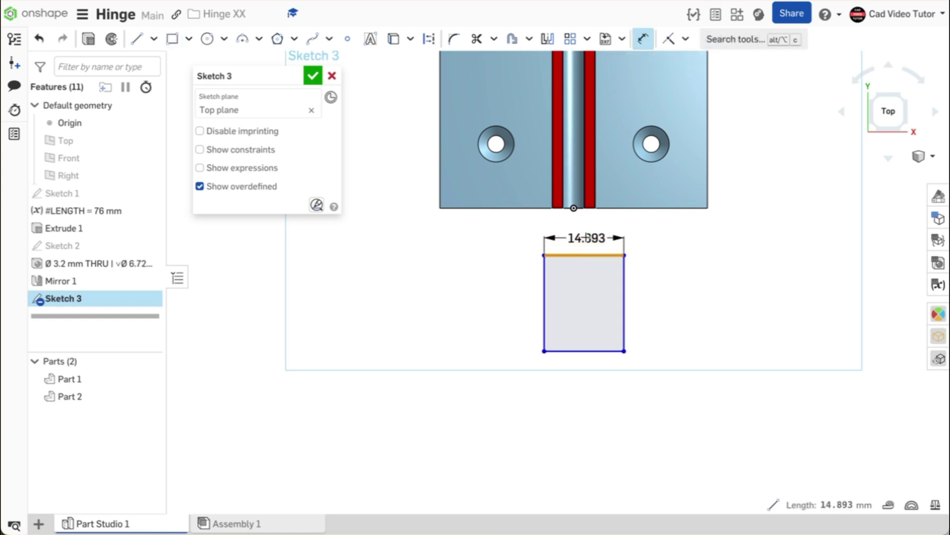
pyautogui.click(586, 238)
pyautogui.write('9')
pyautogui.press('Return')
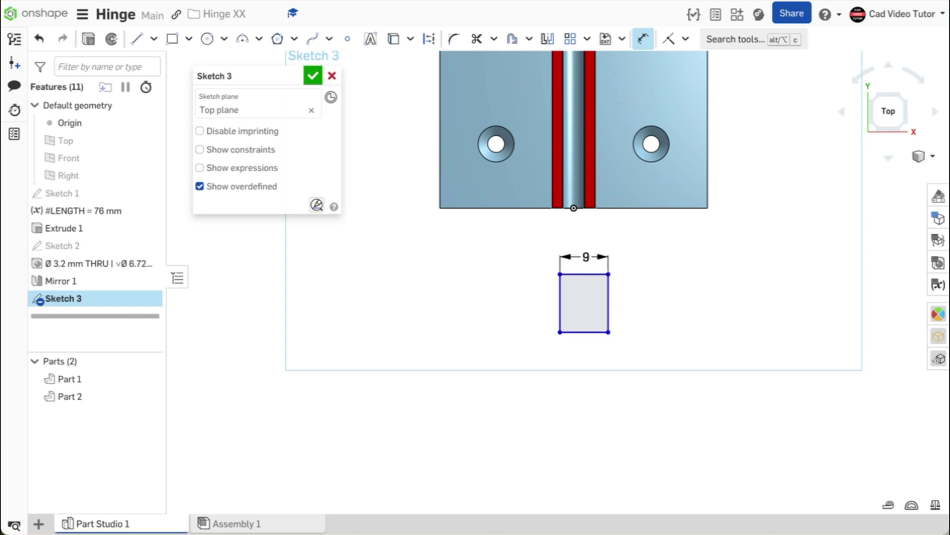
# Dimension the rectangle's height with the expression #LENGTH/5
pyautogui.scroll(3, 585, 324)
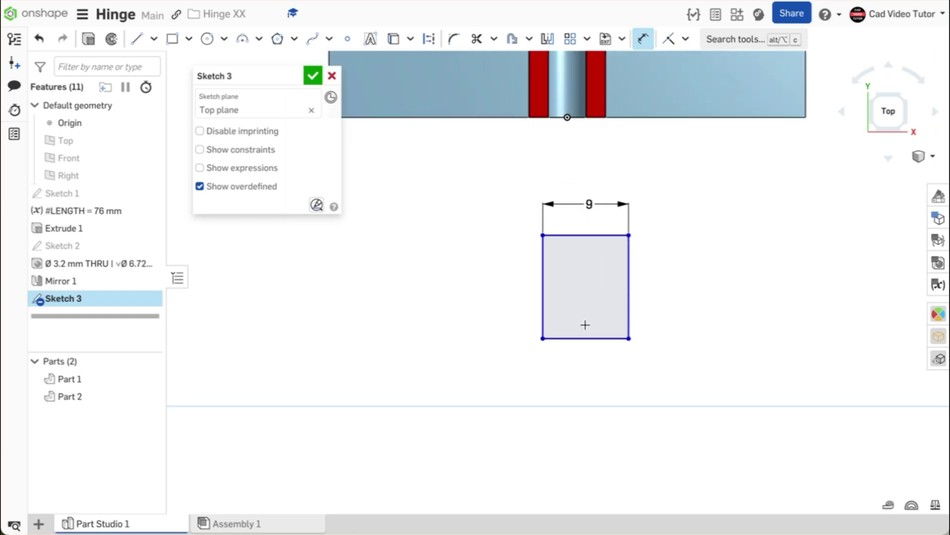
pyautogui.click(629, 290)
pyautogui.click(675, 282)
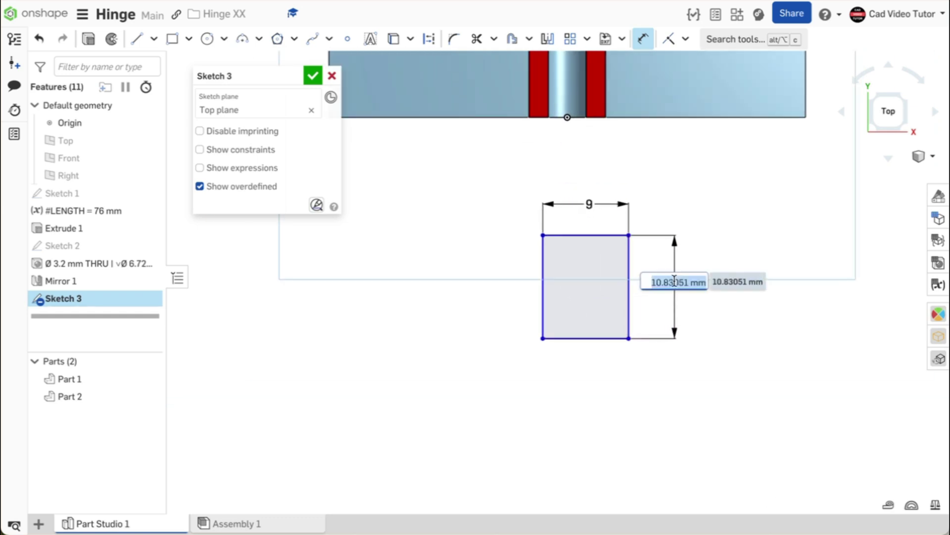
pyautogui.write('#')
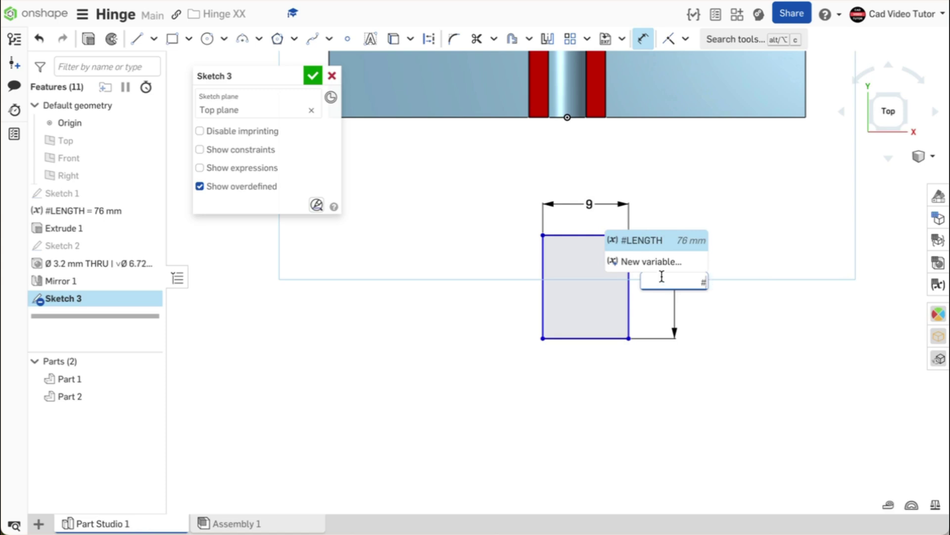
pyautogui.click(659, 240)
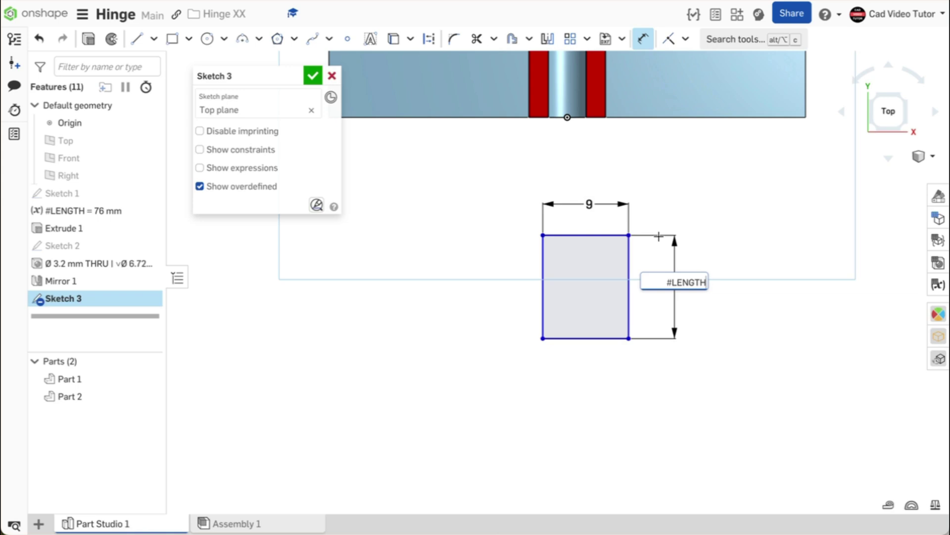
pyautogui.write('/5')
pyautogui.press('Return')
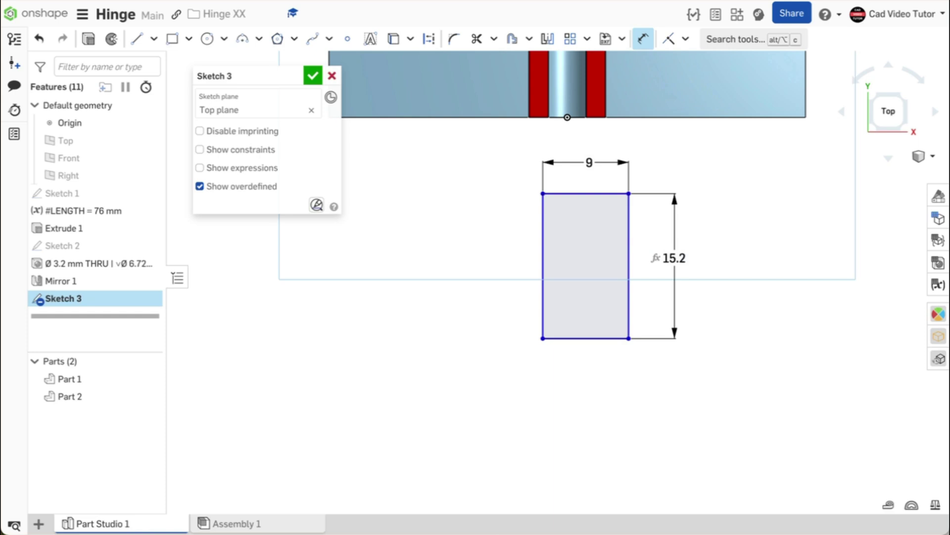
# Apply a Midpoint constraint between the origin and the rectangle's lower edge
pyautogui.scroll(-3, 589, 234)
pyautogui.click(685, 39)
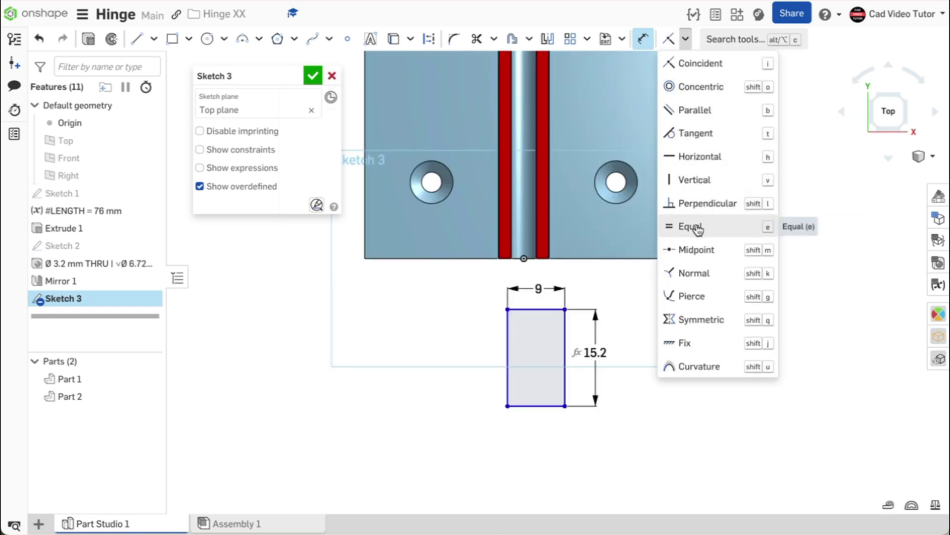
pyautogui.click(699, 249)
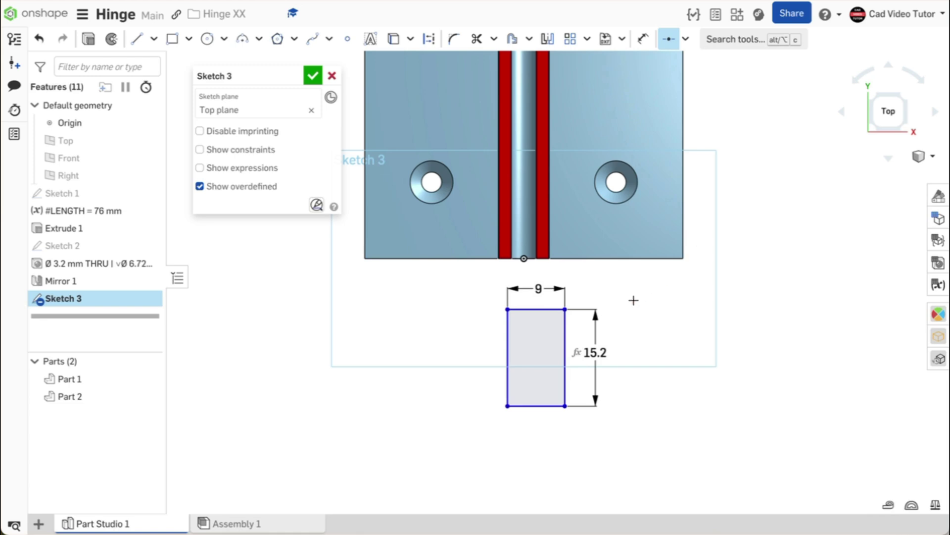
pyautogui.click(524, 258)
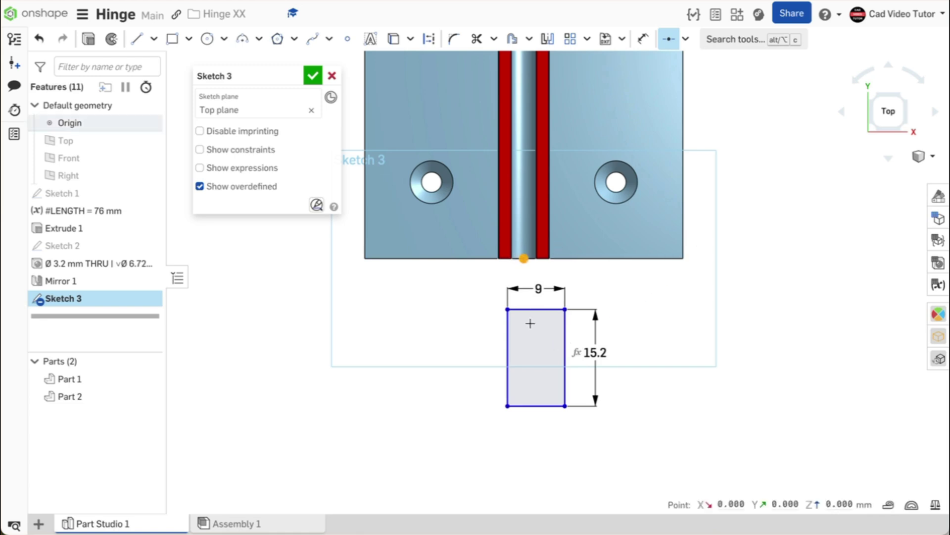
pyautogui.click(539, 406)
pyautogui.press('f')
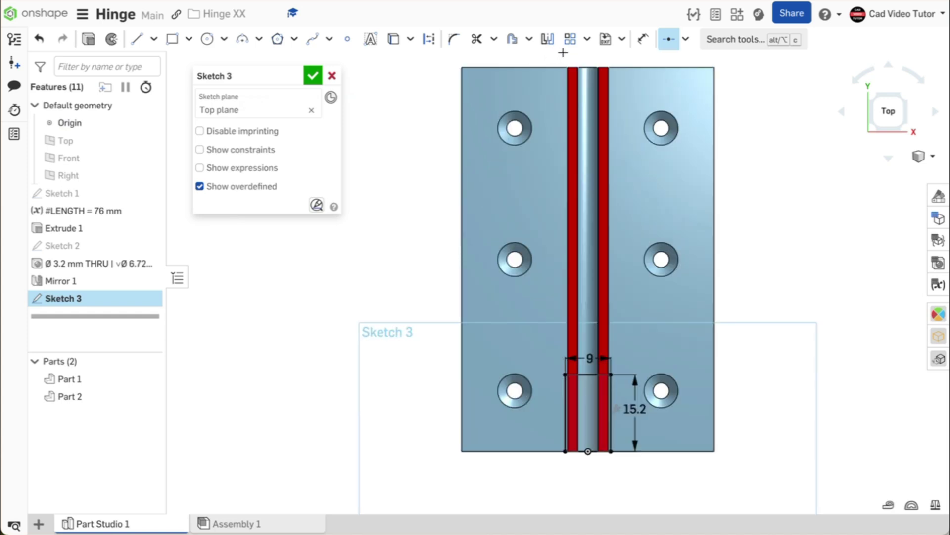
# Create a linear sketch pattern of the rectangle with 1 instance along X and 5 along Y, hiding all parts while setting it up
pyautogui.click(587, 39)
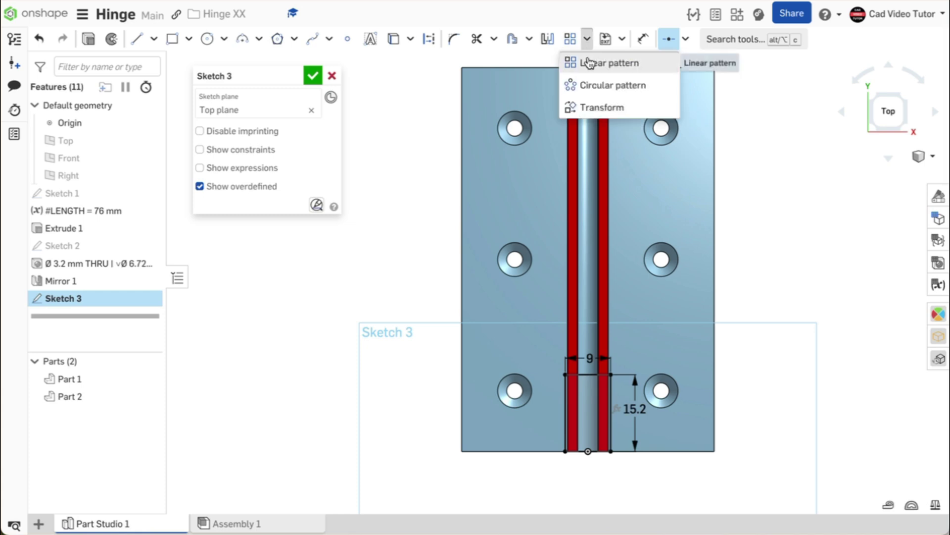
pyautogui.click(585, 63)
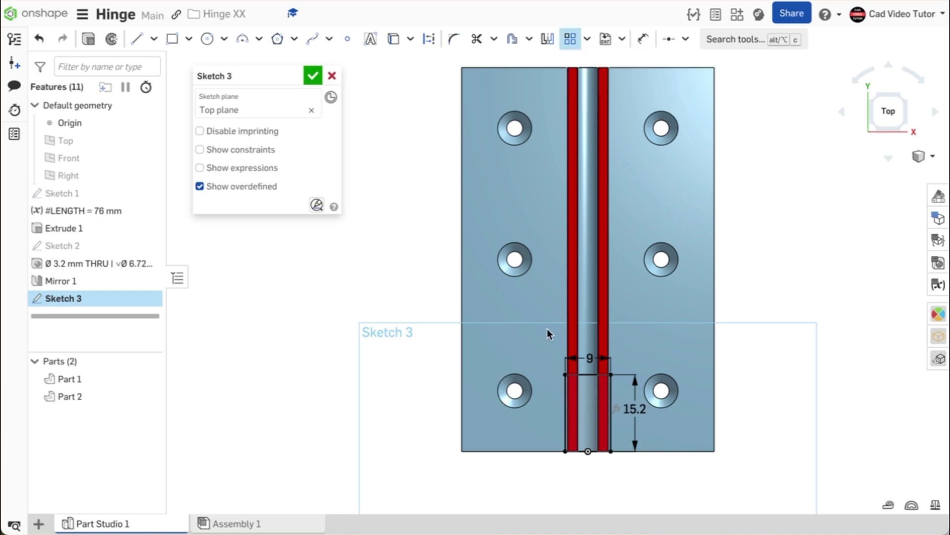
pyautogui.moveTo(539, 326)
pyautogui.mouseDown()
pyautogui.moveTo(566, 380)
pyautogui.moveTo(673, 471)
pyautogui.mouseUp()
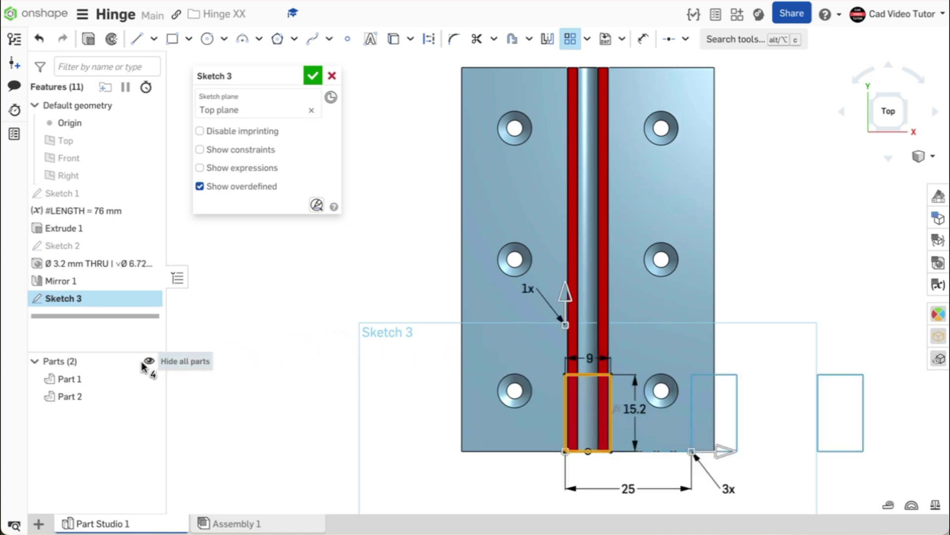
pyautogui.click(149, 361)
pyautogui.press('f')
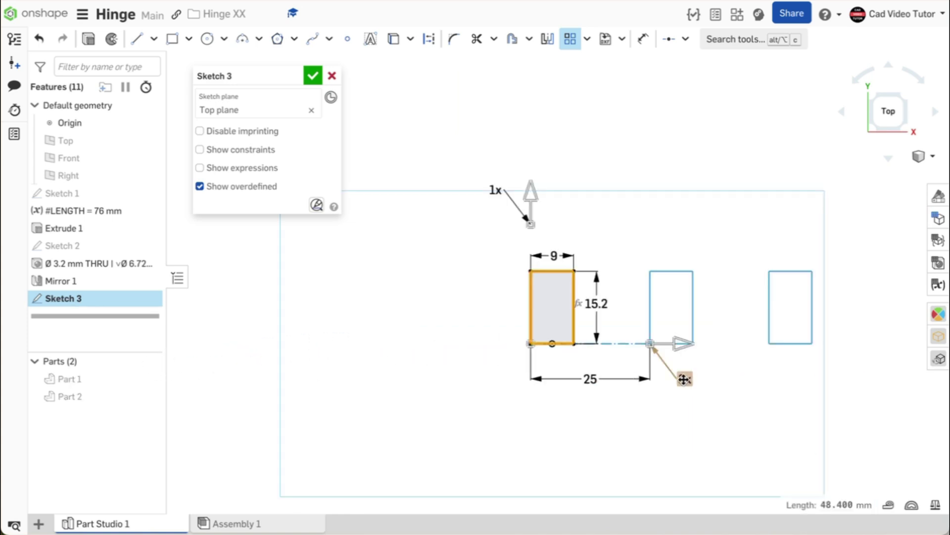
pyautogui.click(684, 380)
pyautogui.write('1')
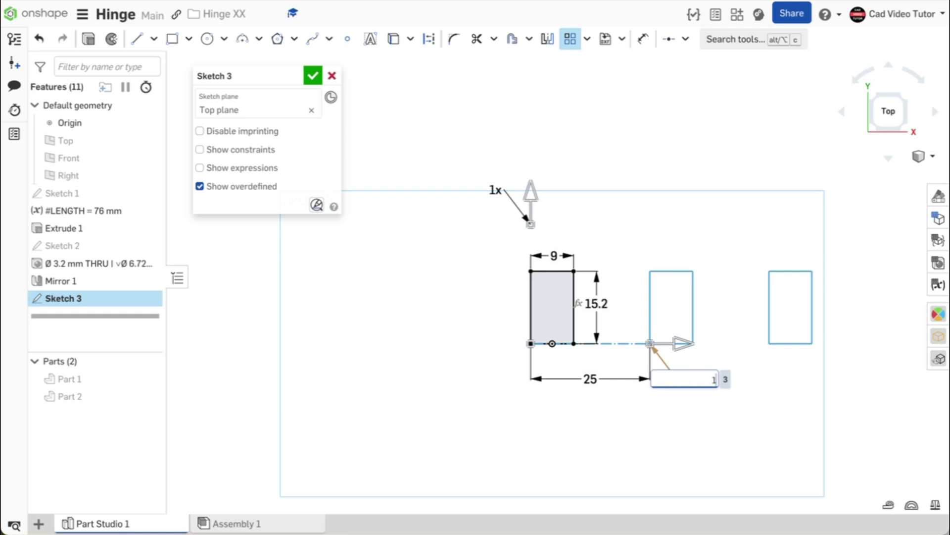
pyautogui.press('Return')
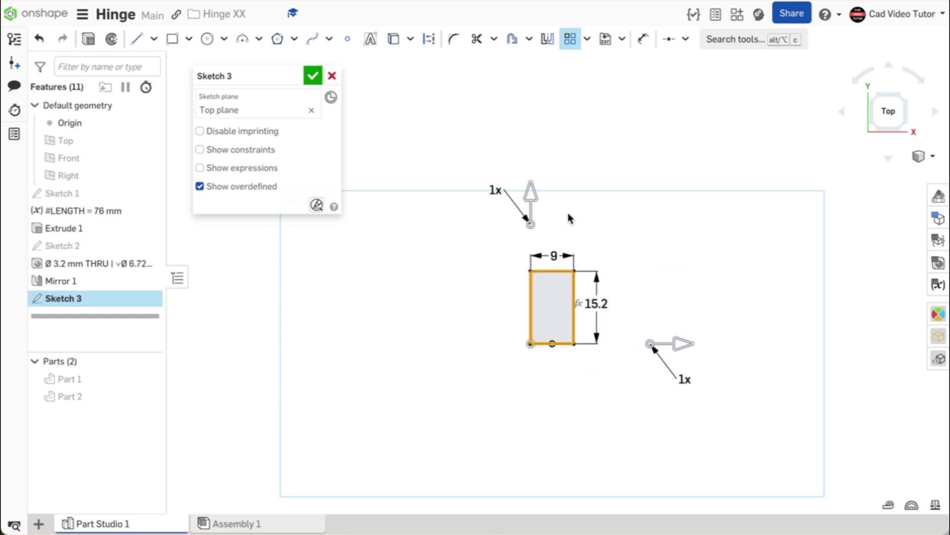
pyautogui.click(492, 190)
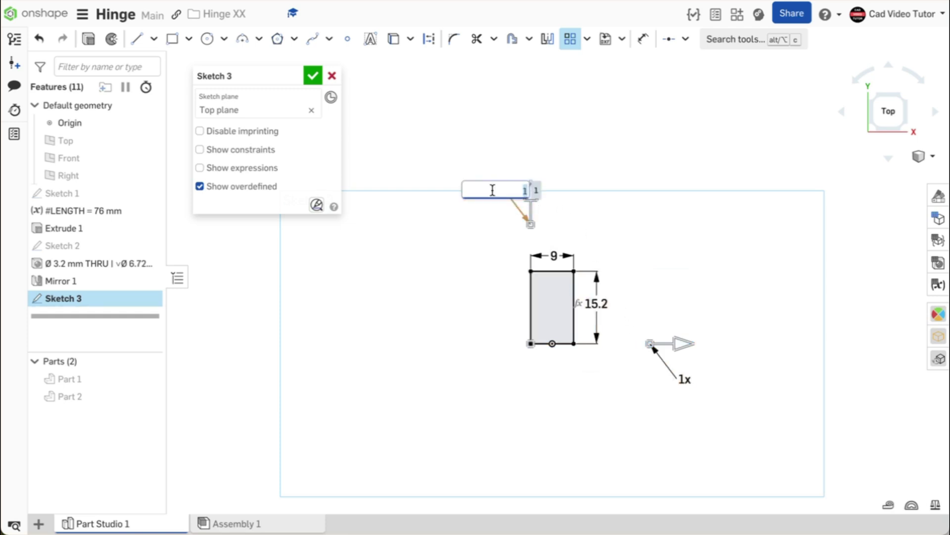
pyautogui.write('5')
pyautogui.press('Return')
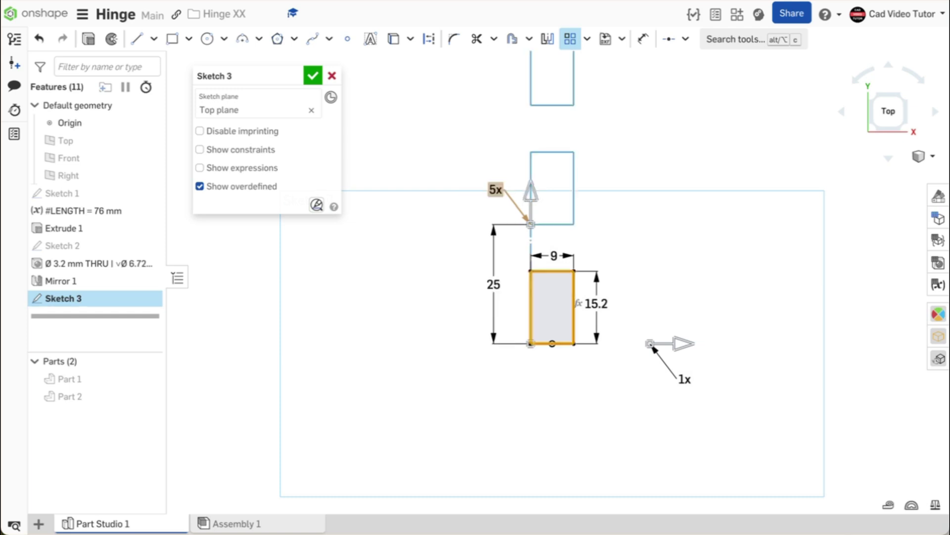
# Set the pattern's spacing along Y to #LENGTH/5
pyautogui.doubleClick(491, 283)
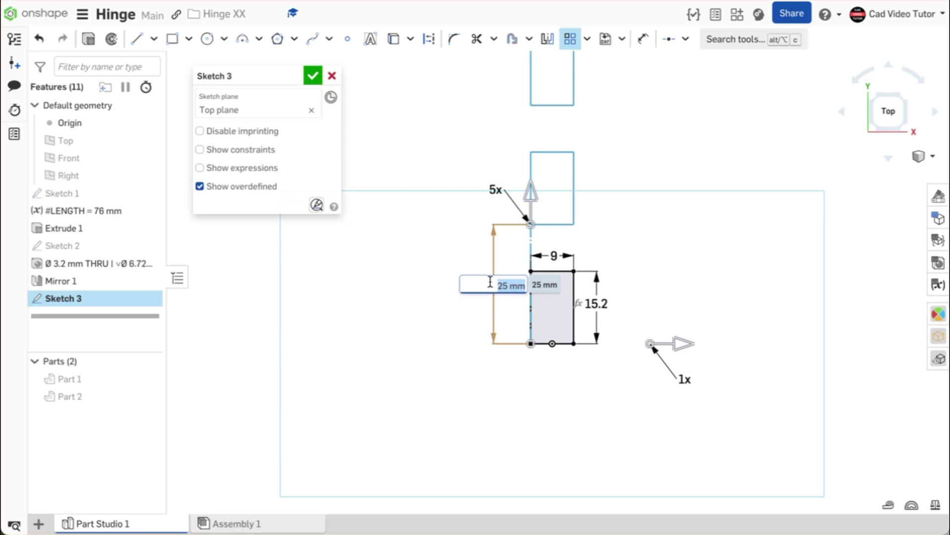
pyautogui.write('#')
pyautogui.click(474, 243)
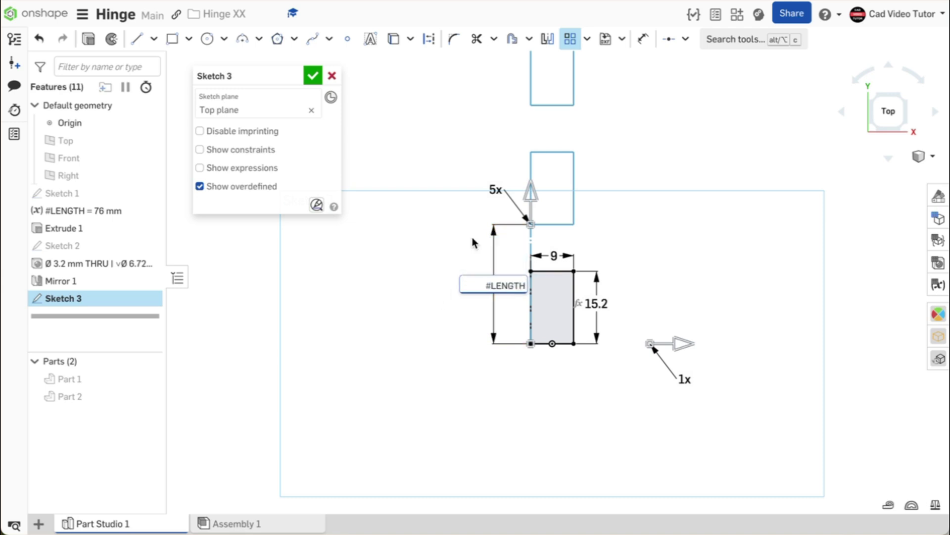
pyautogui.write('/5')
pyautogui.press('Return')
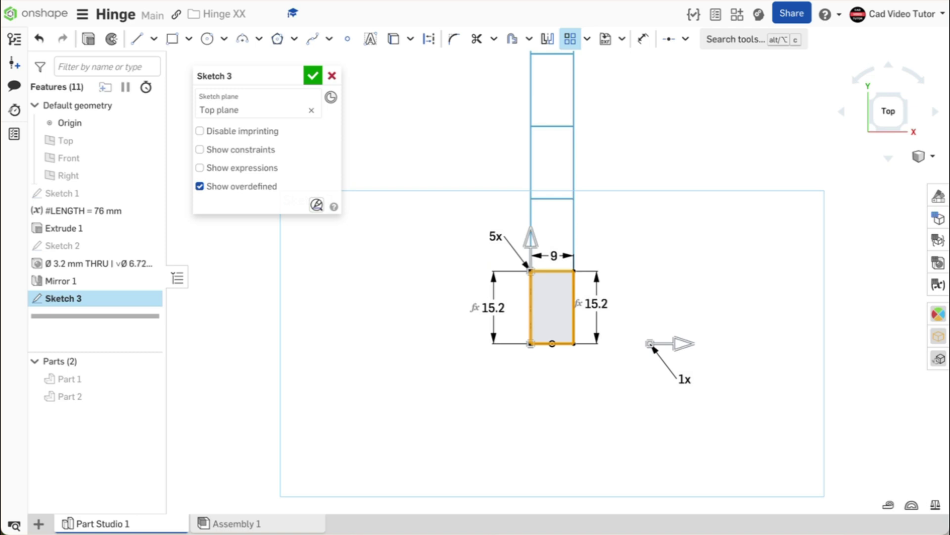
# Show all parts again and finish the patterned knuckle sketch, returning to an isometric view
pyautogui.moveTo(193, 280); pyautogui.dragTo(203, 371, button='middle')
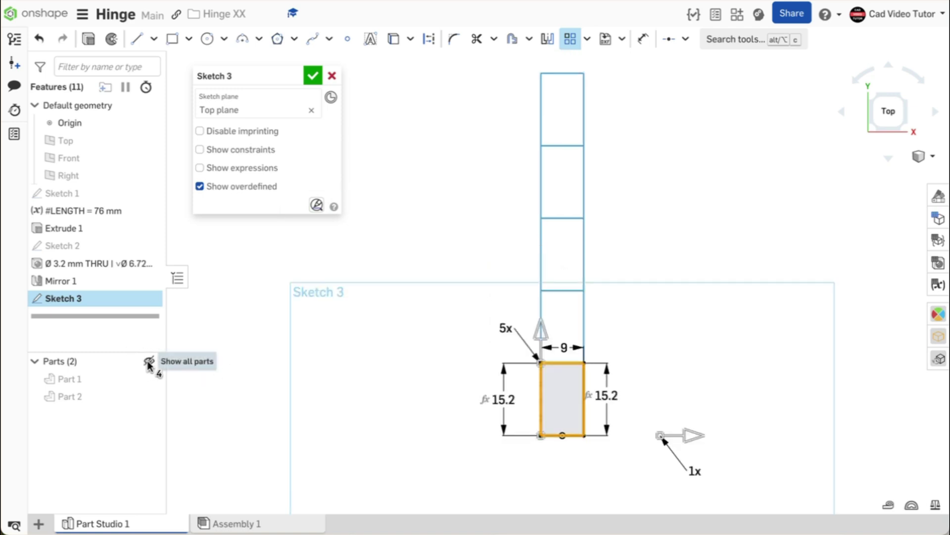
pyautogui.click(148, 363)
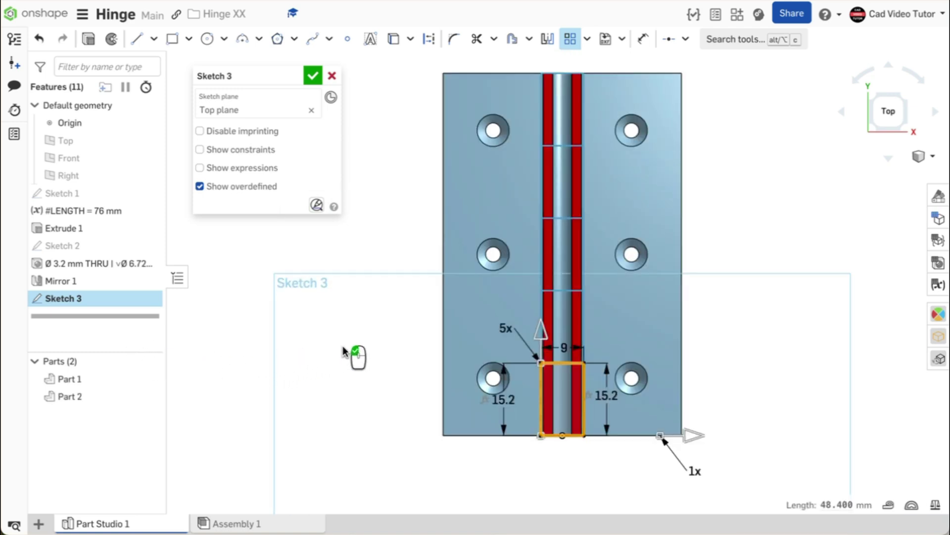
pyautogui.click(341, 351)
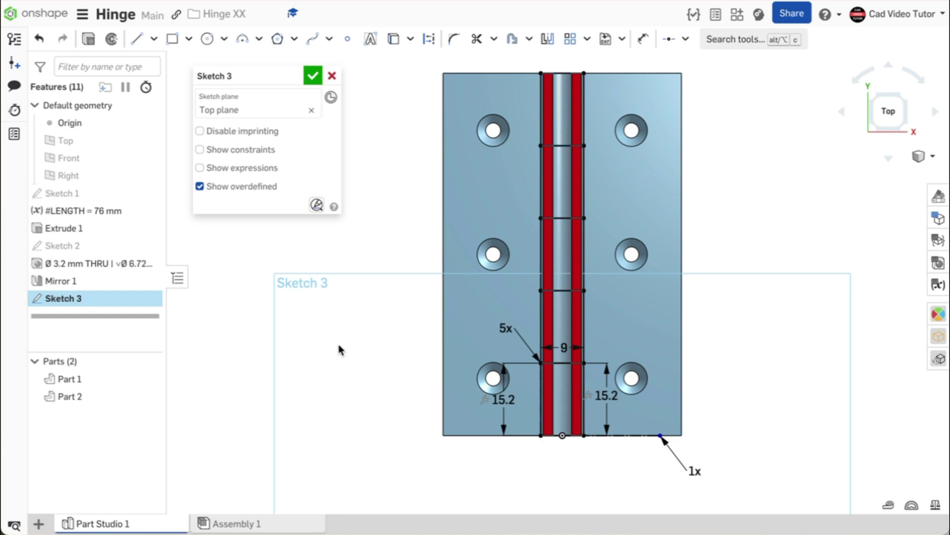
pyautogui.click(315, 76)
pyautogui.hotkey('shift', '7')
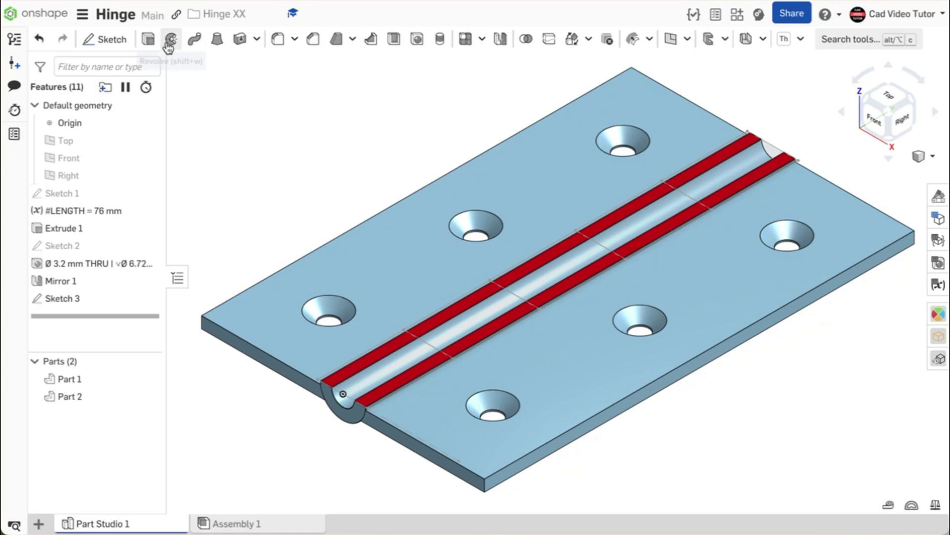
# Hide Part 2 and cut the second and fourth Sketch 3 knuckle regions out of Part 1 with a symmetric Through all Extrude Remove
pyautogui.click(149, 42)
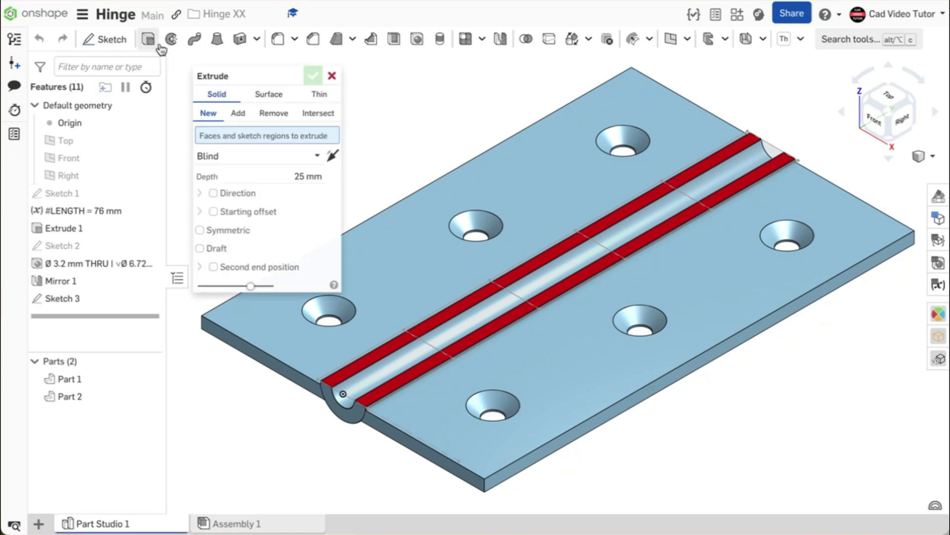
pyautogui.click(284, 113)
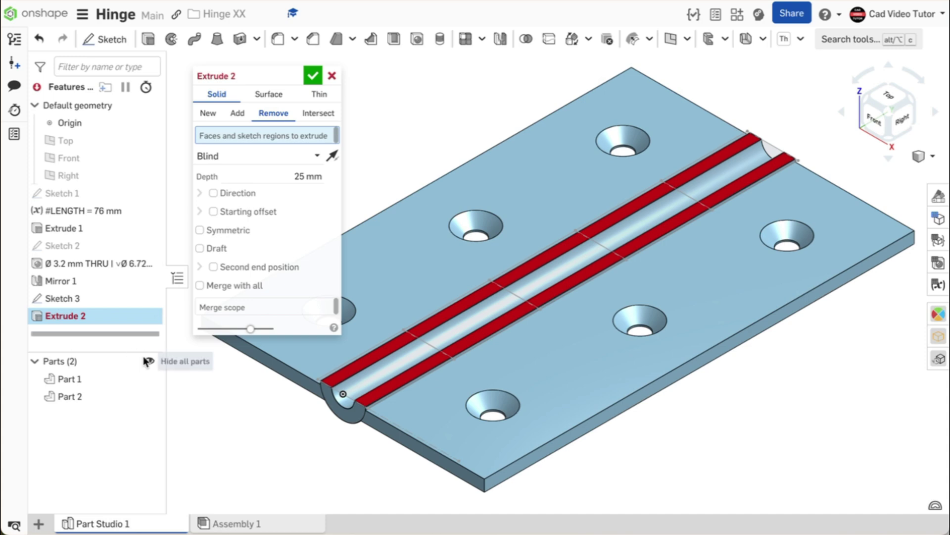
pyautogui.click(147, 396)
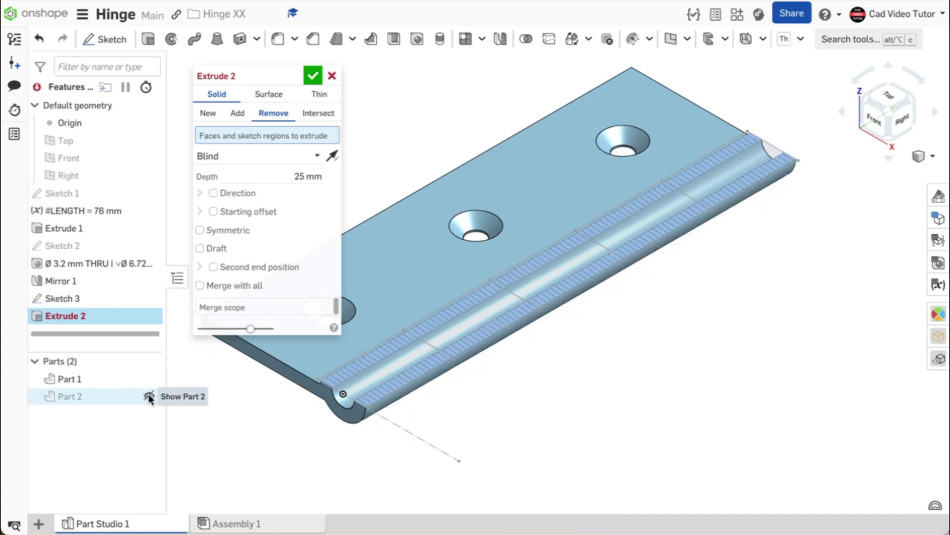
pyautogui.click(277, 156)
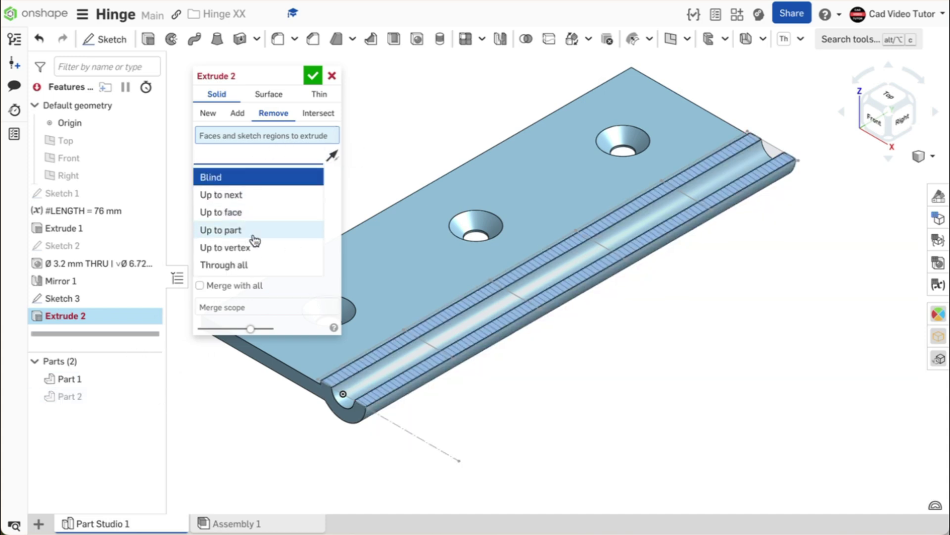
pyautogui.click(257, 265)
pyautogui.click(202, 214)
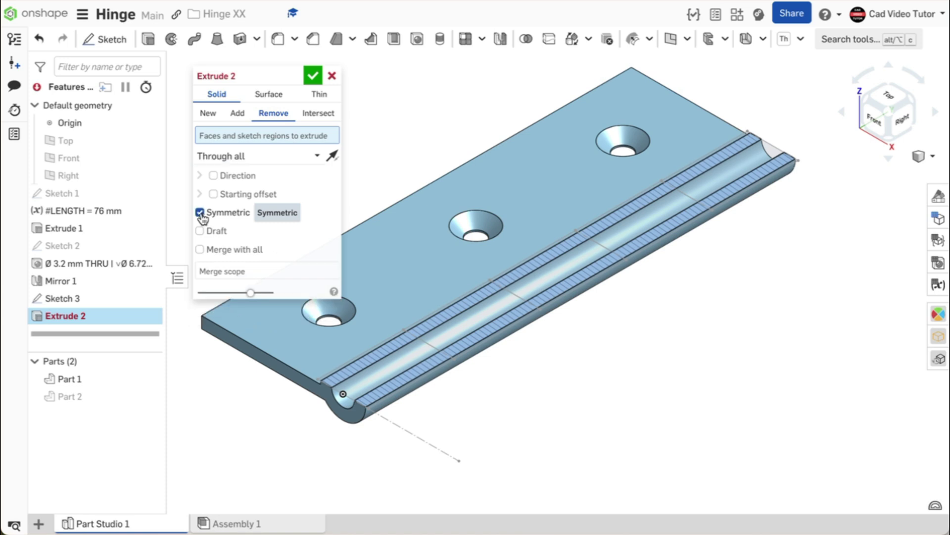
pyautogui.click(470, 332)
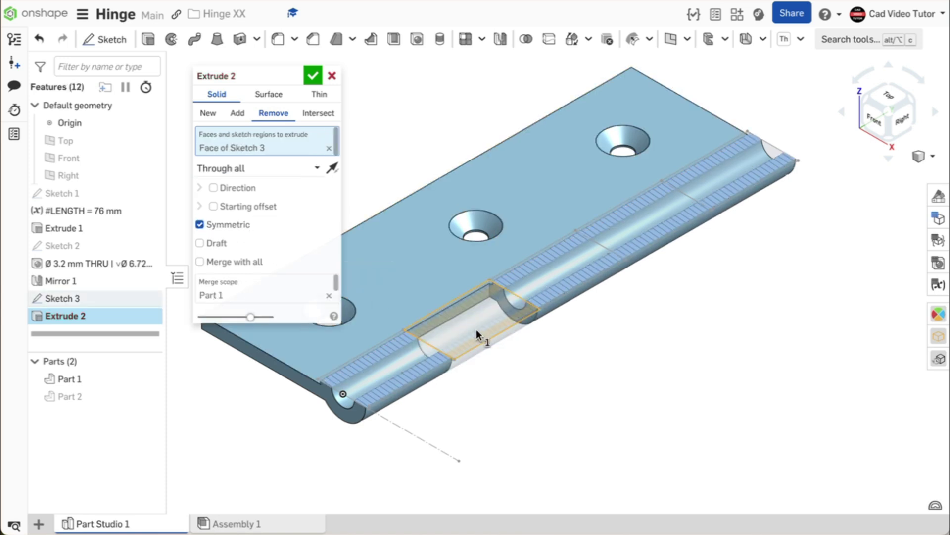
pyautogui.click(638, 225)
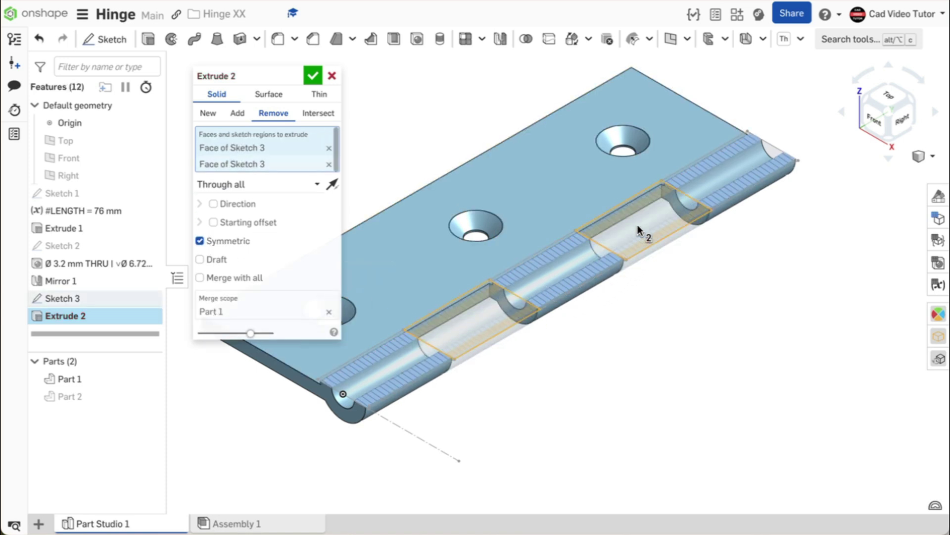
pyautogui.click(313, 77)
# Show Part 2 and Sketch 3, and set up a symmetric Through all Extrude Remove of the first, third and fifth knuckle regions, merge scope Part 2
pyautogui.click(148, 40)
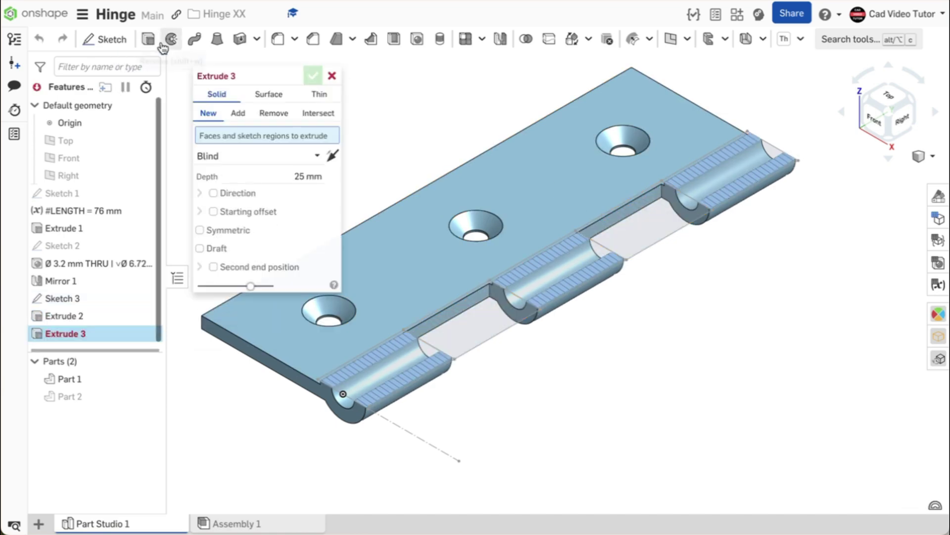
pyautogui.click(276, 113)
pyautogui.click(291, 158)
pyautogui.click(259, 266)
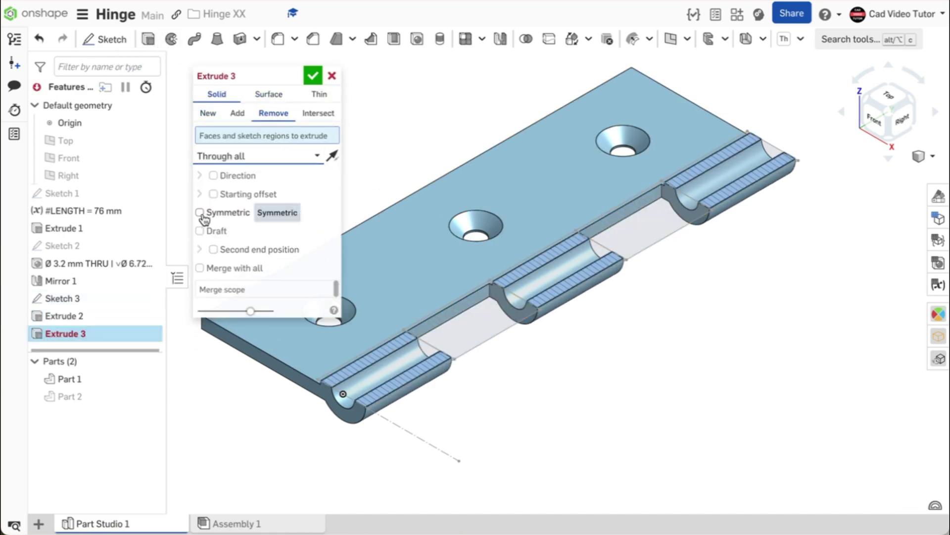
pyautogui.click(200, 212)
pyautogui.click(149, 396)
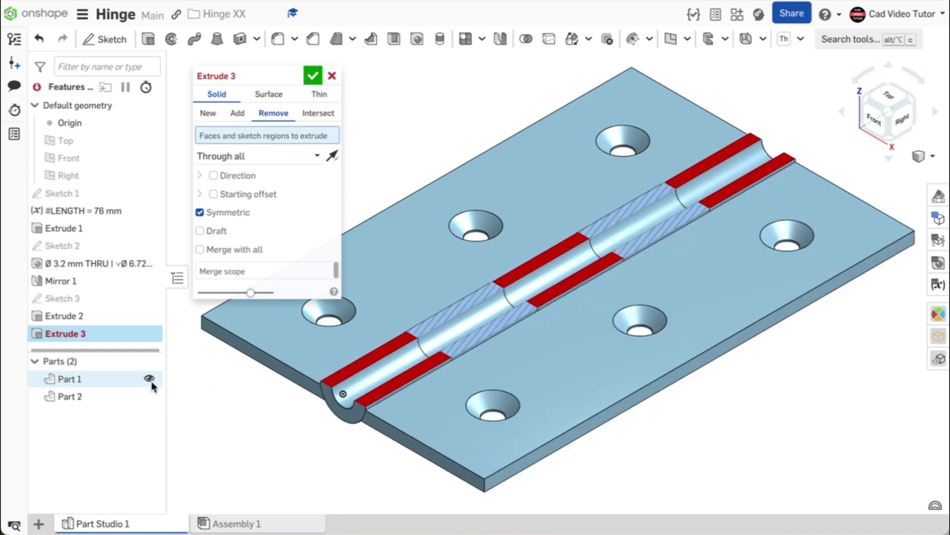
pyautogui.click(149, 298)
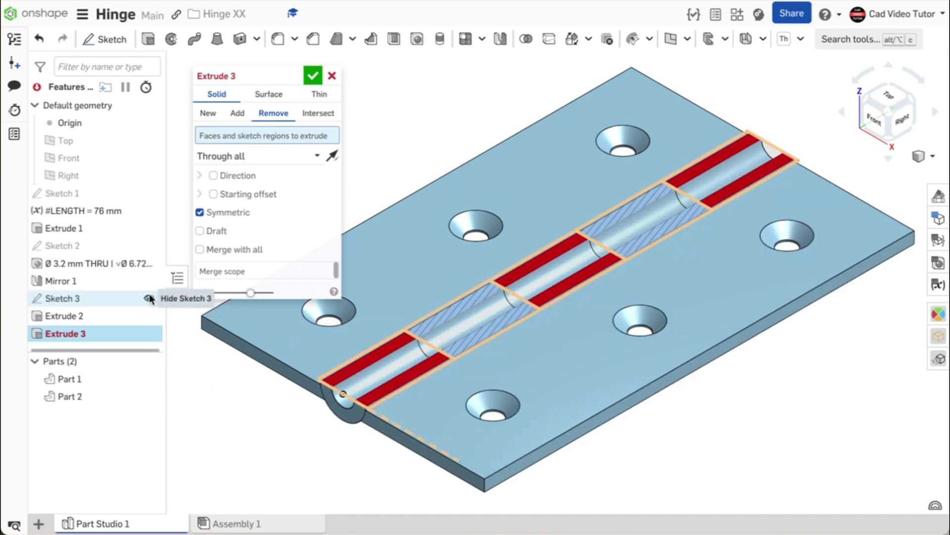
pyautogui.click(396, 342)
pyautogui.click(552, 272)
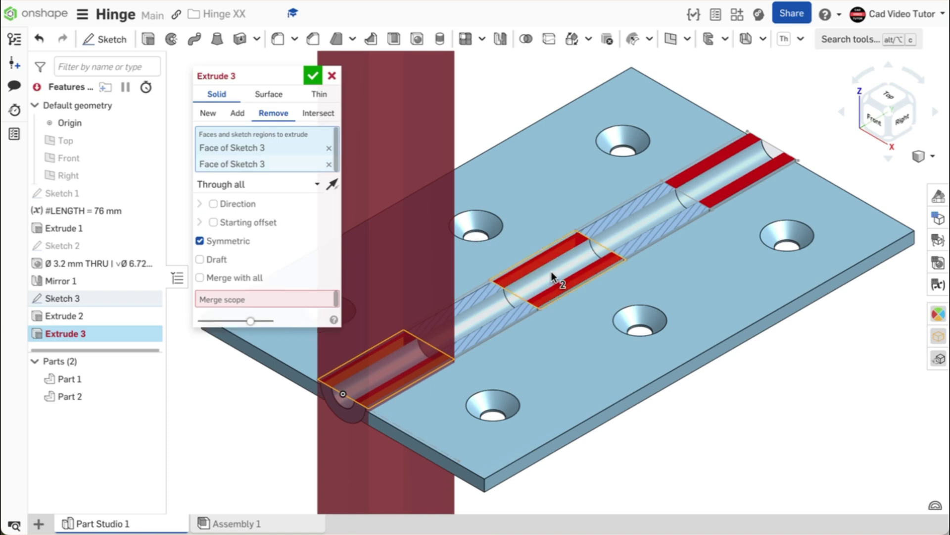
pyautogui.click(727, 186)
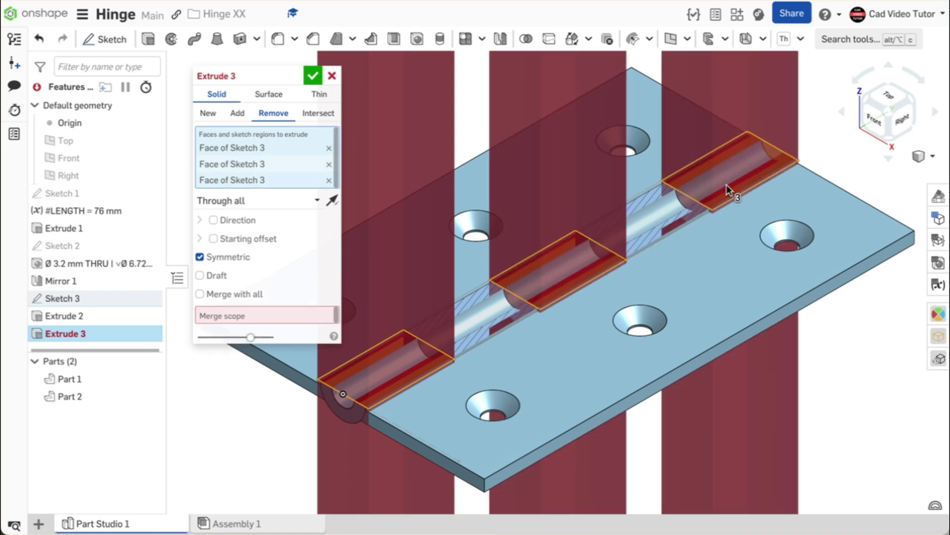
pyautogui.click(265, 312)
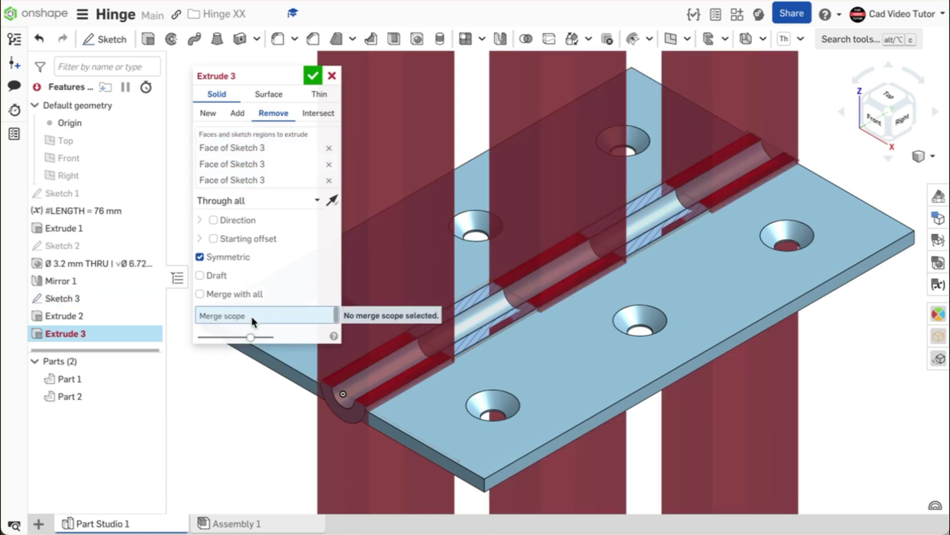
pyautogui.click(126, 397)
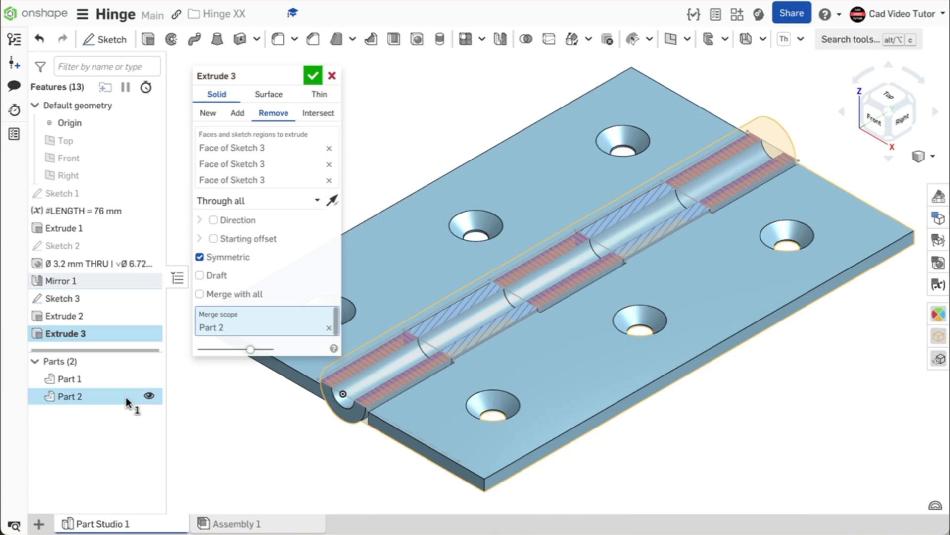
# Turn off the section view, check each leaf's knuckles by temporarily hiding the other part, and accept the cut
pyautogui.rightClick(436, 107)
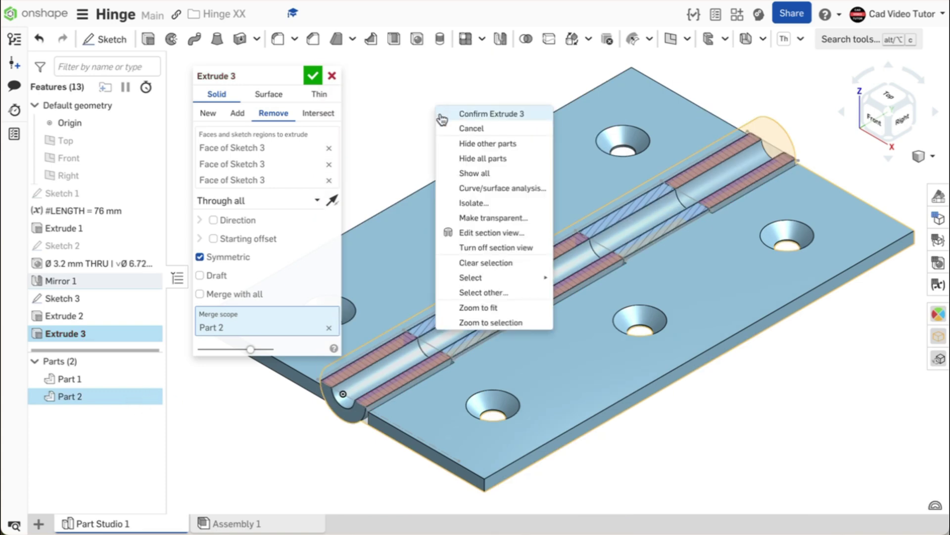
pyautogui.click(496, 247)
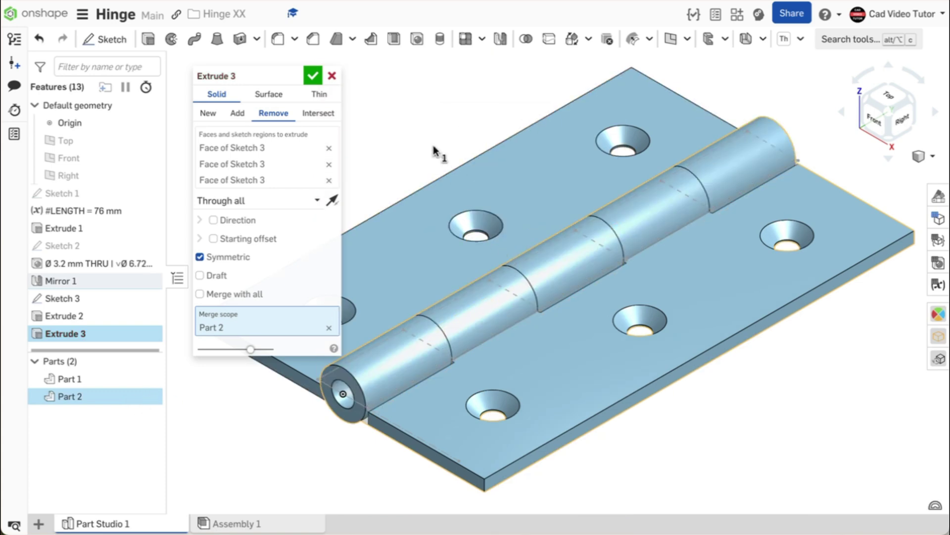
pyautogui.click(150, 379)
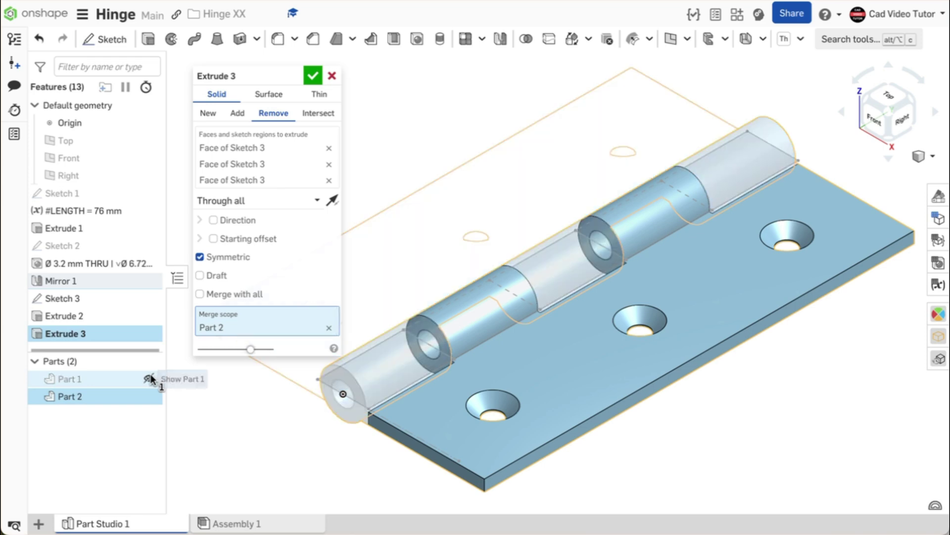
pyautogui.click(149, 378)
pyautogui.click(150, 396)
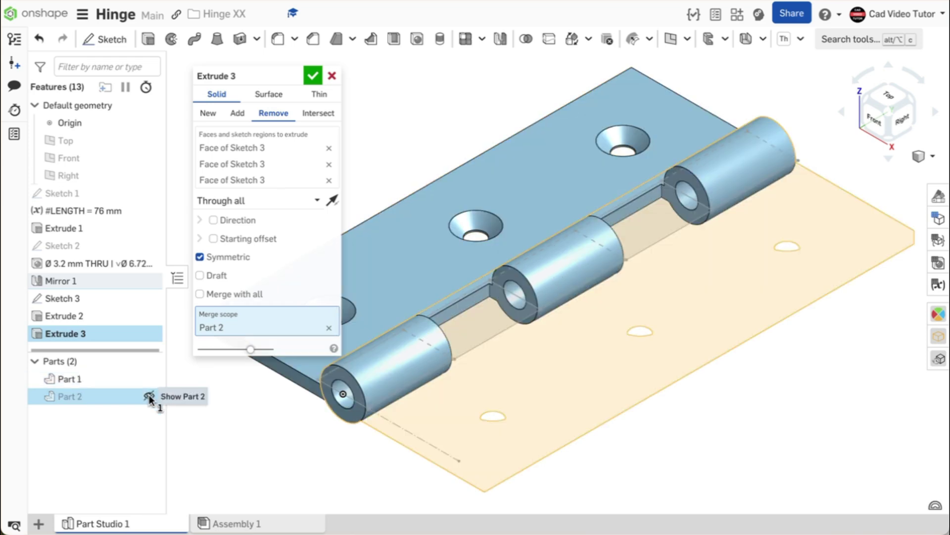
pyautogui.click(150, 396)
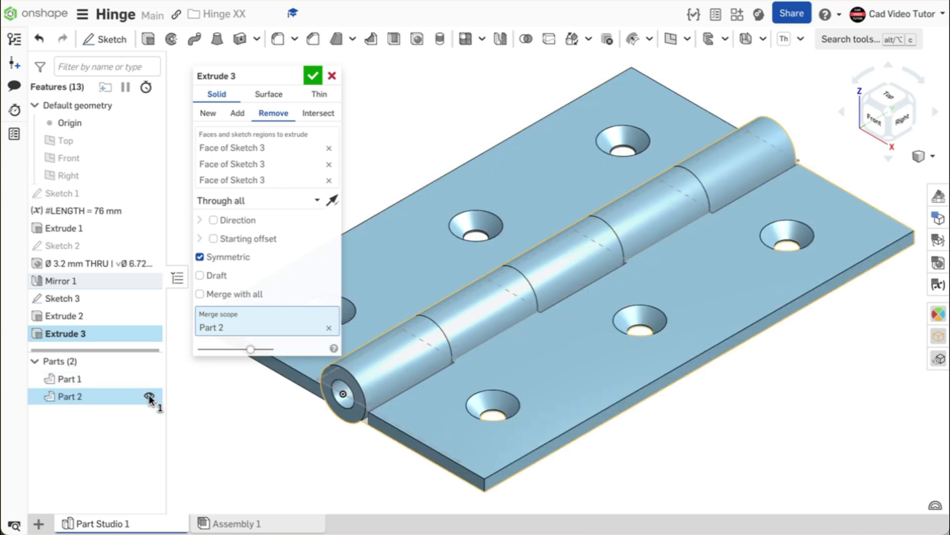
pyautogui.click(313, 75)
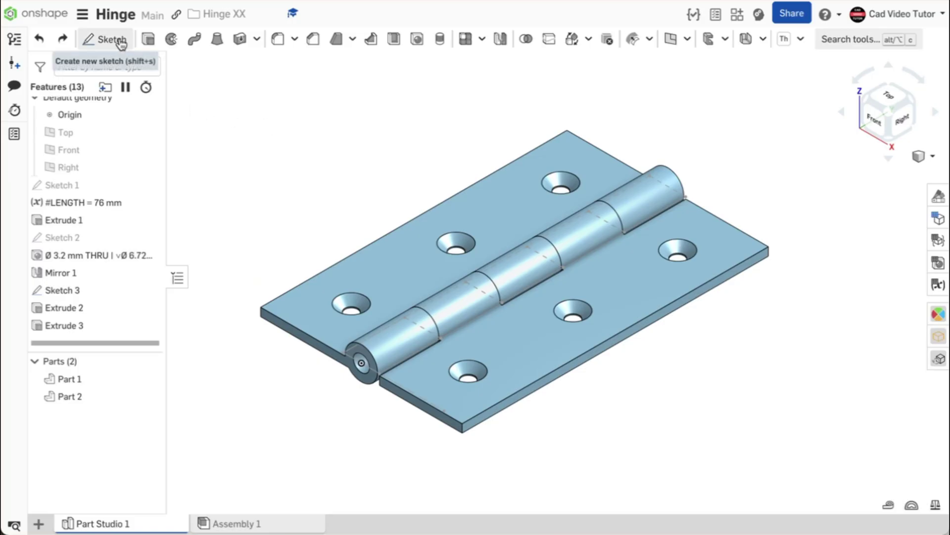
# Sketch on the barrel's front end face, projecting the inner hole's circular edge with Use, and finish the sketch in an isometric view
pyautogui.click(119, 39)
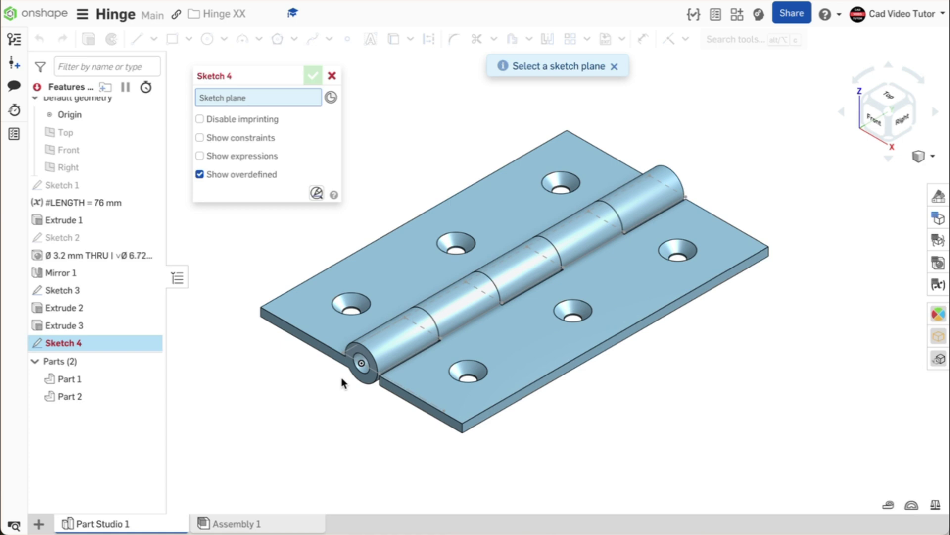
pyautogui.click(347, 360)
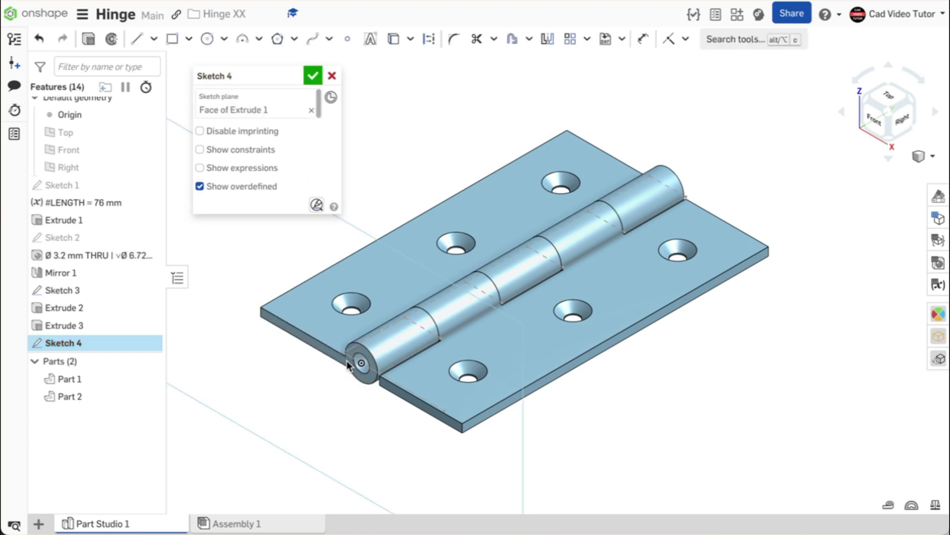
pyautogui.press('n')
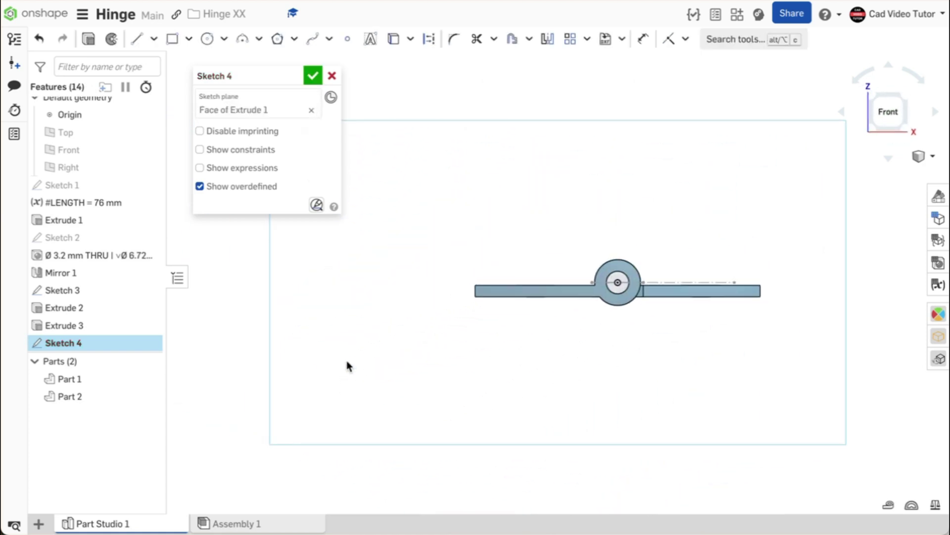
pyautogui.scroll(3, 639, 364)
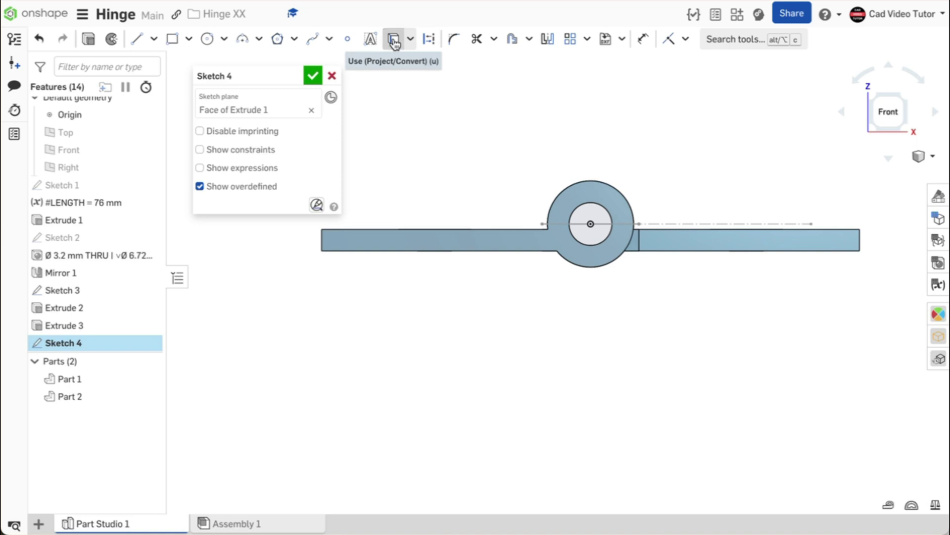
pyautogui.click(394, 40)
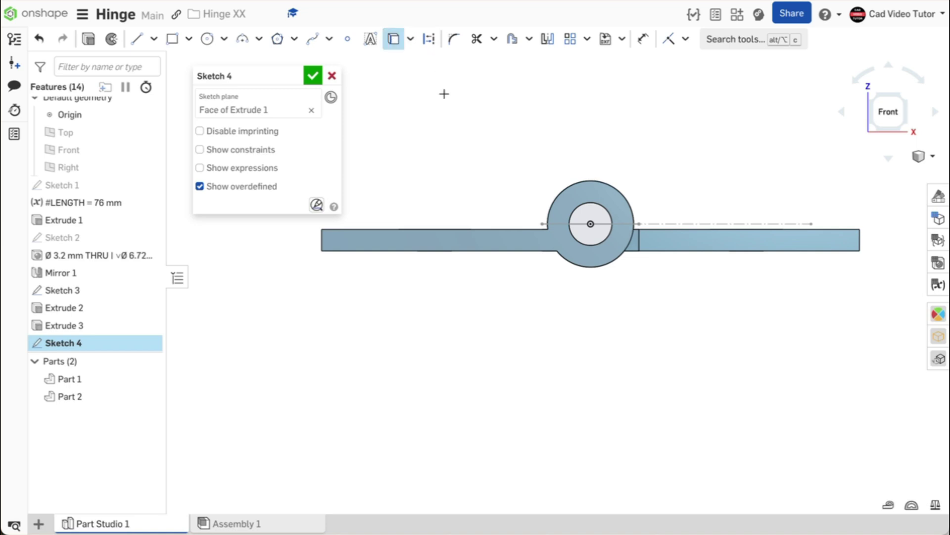
pyautogui.click(577, 208)
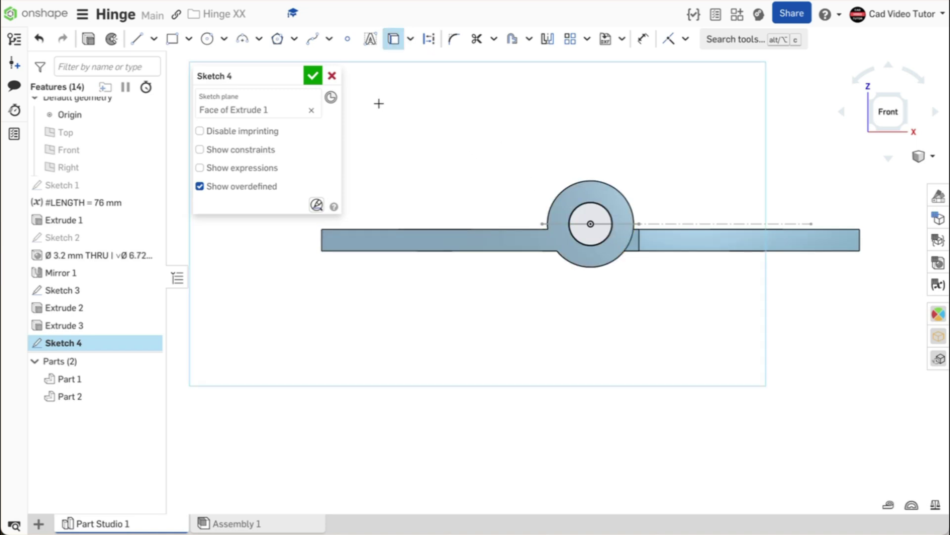
pyautogui.click(313, 76)
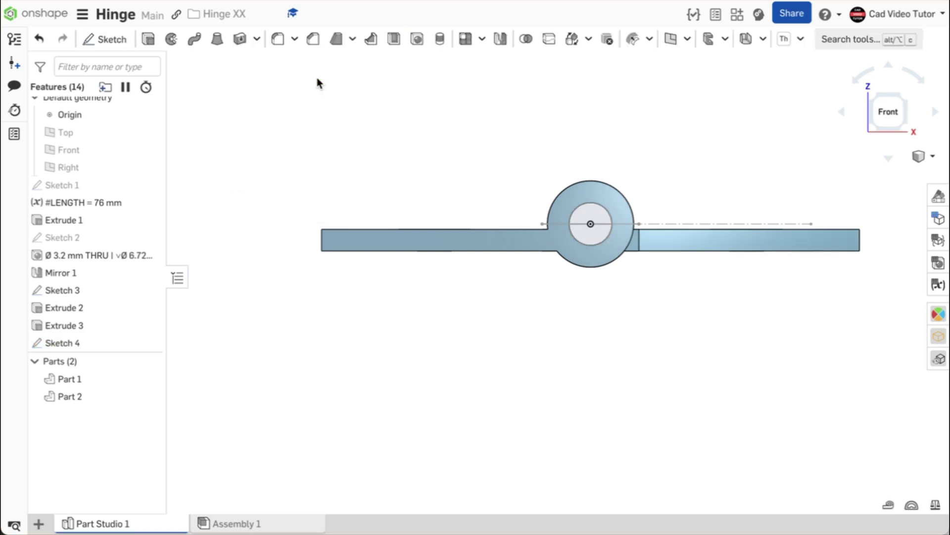
pyautogui.hotkey('shift', '7')
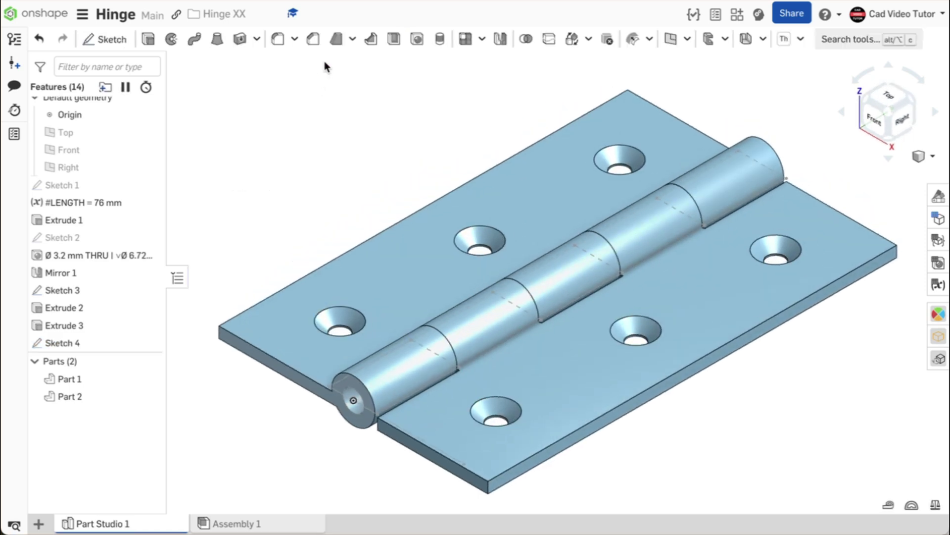
# Extrude the Sketch 4 circle as a new solid through the barrel, up to the leaf's far end face
pyautogui.click(149, 41)
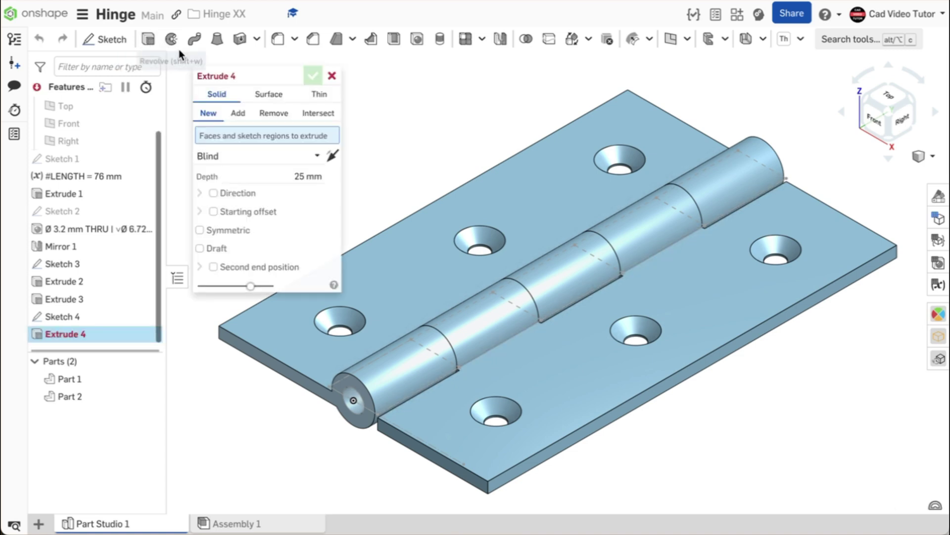
pyautogui.click(350, 403)
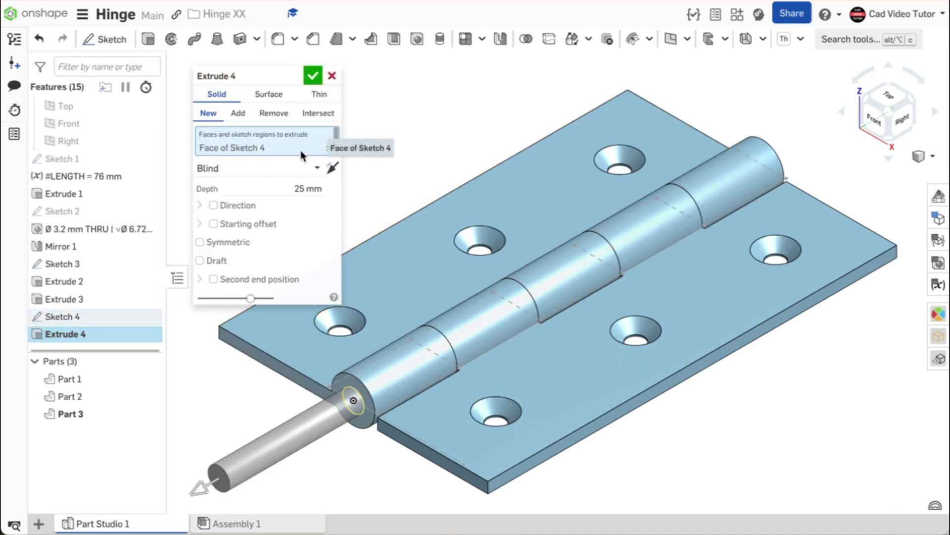
pyautogui.click(332, 168)
pyautogui.click(312, 167)
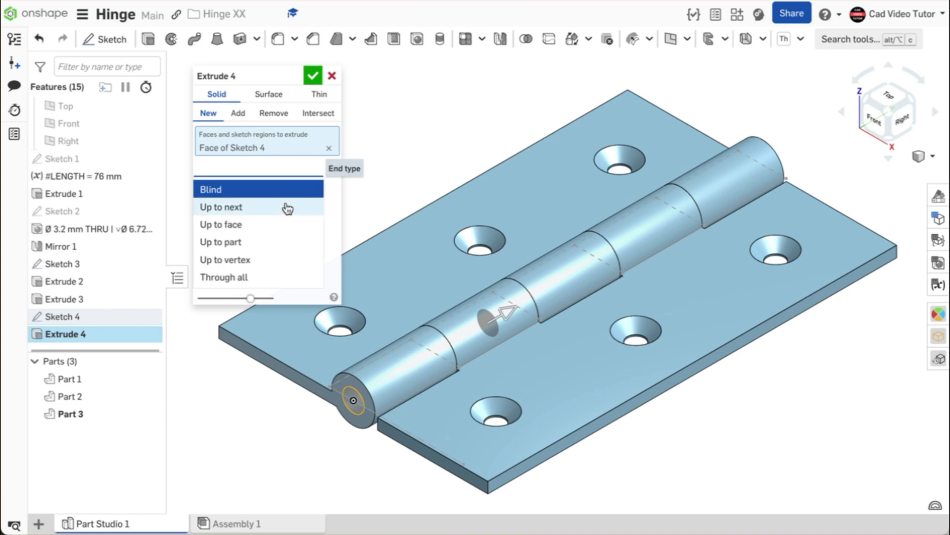
pyautogui.click(284, 226)
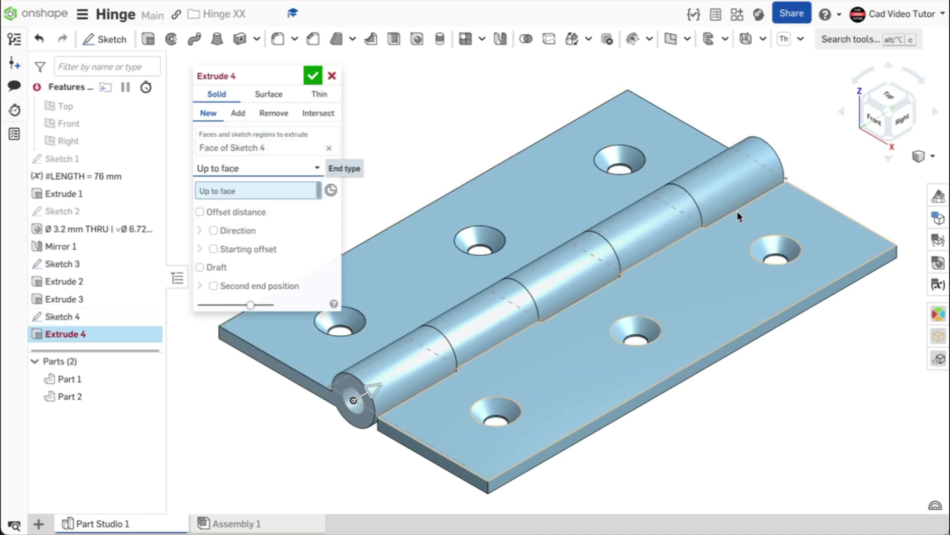
pyautogui.moveTo(737, 211)
pyautogui.mouseDown(button='right')
pyautogui.moveTo(646, 207)
pyautogui.moveTo(740, 211)
pyautogui.mouseUp(button='right')
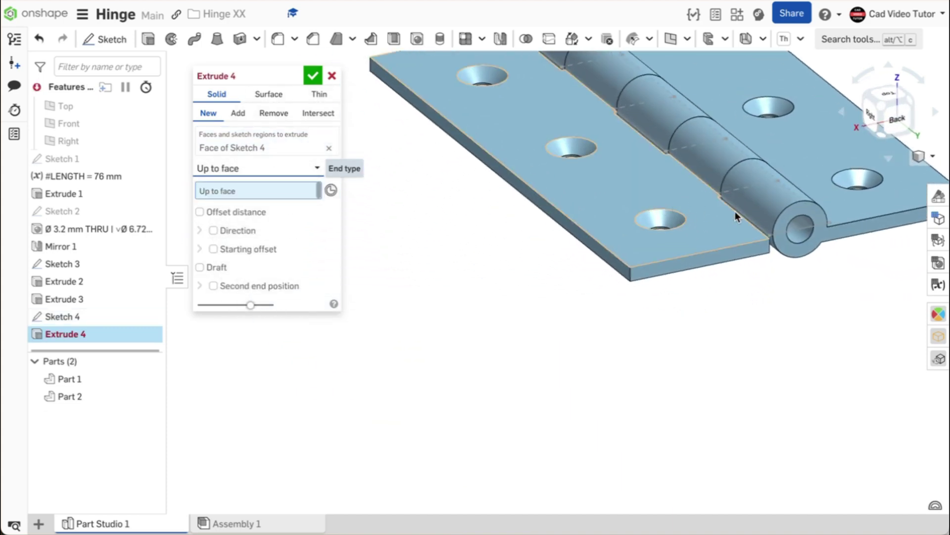
pyautogui.click(814, 221)
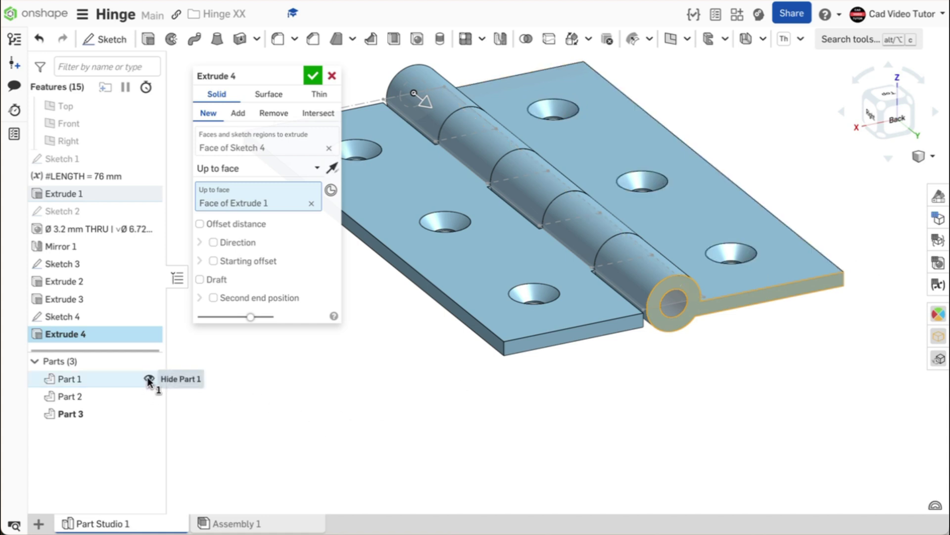
pyautogui.click(148, 378)
pyautogui.click(148, 378)
pyautogui.click(313, 74)
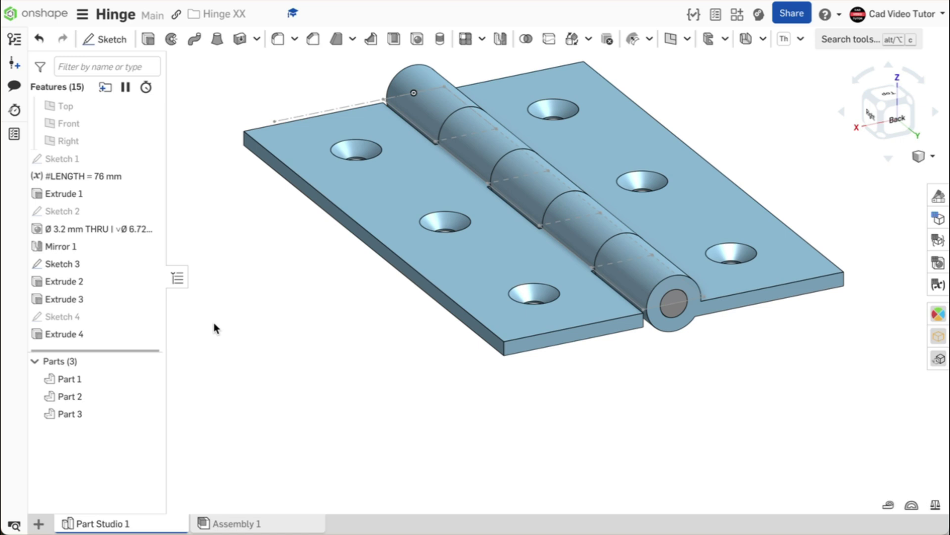
# Assign Brass from the Onshape Material Library to Part 1, Part 2 and Part 3
pyautogui.hotkey('shift', '7')
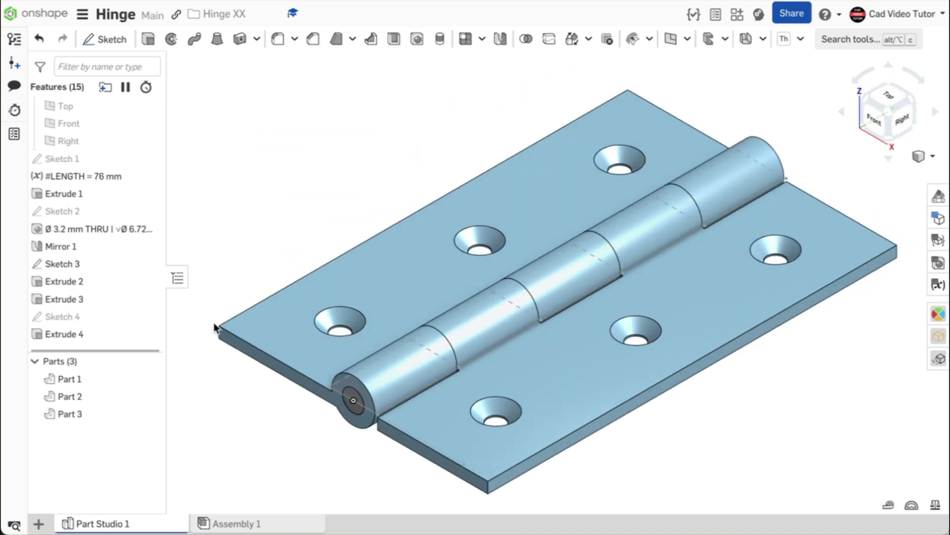
pyautogui.click(106, 379)
pyautogui.keyDown('shift'); pyautogui.click(102, 413); pyautogui.keyUp('shift')
pyautogui.rightClick(115, 401)
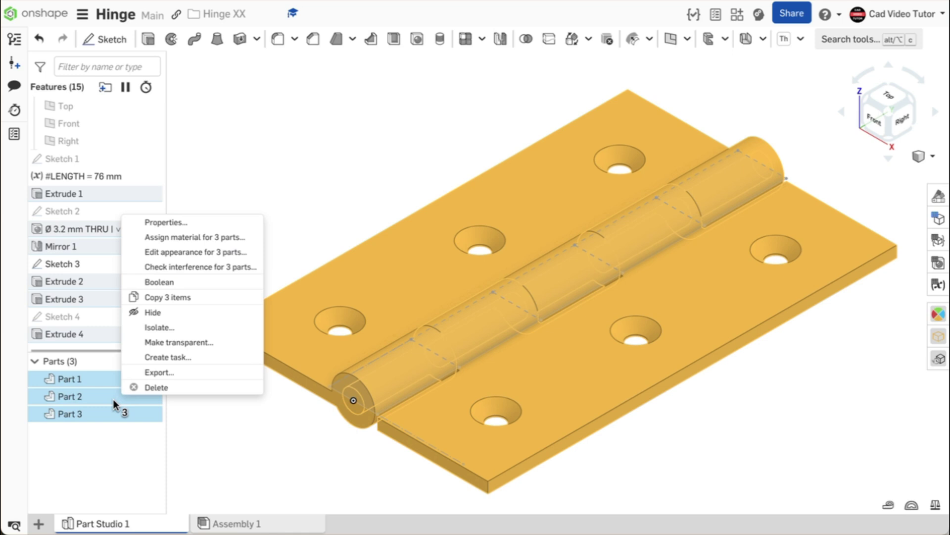
pyautogui.click(177, 238)
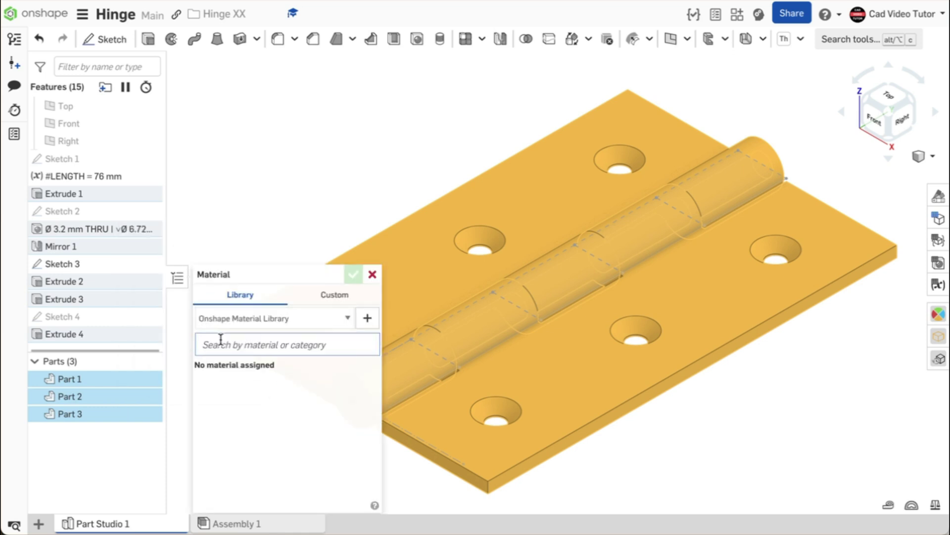
pyautogui.write('brass')
pyautogui.click(218, 370)
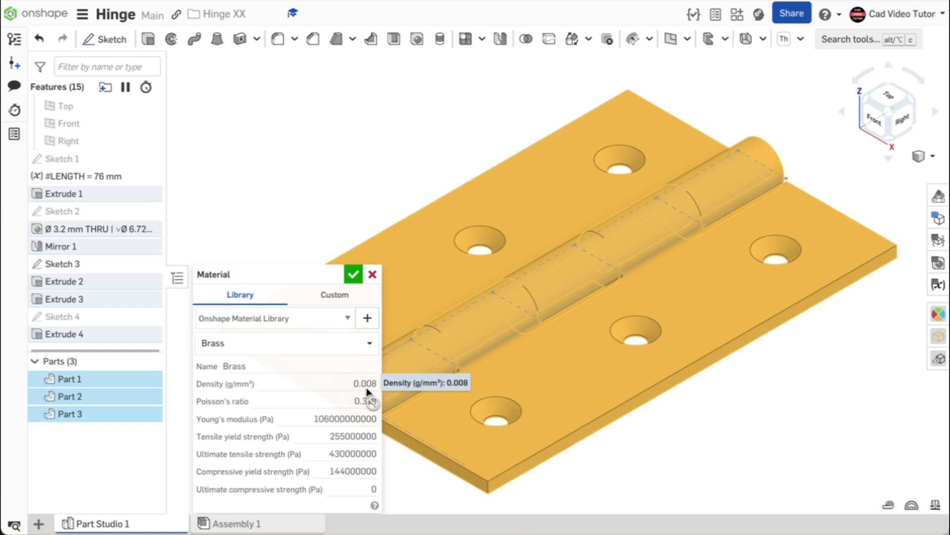
pyautogui.click(353, 270)
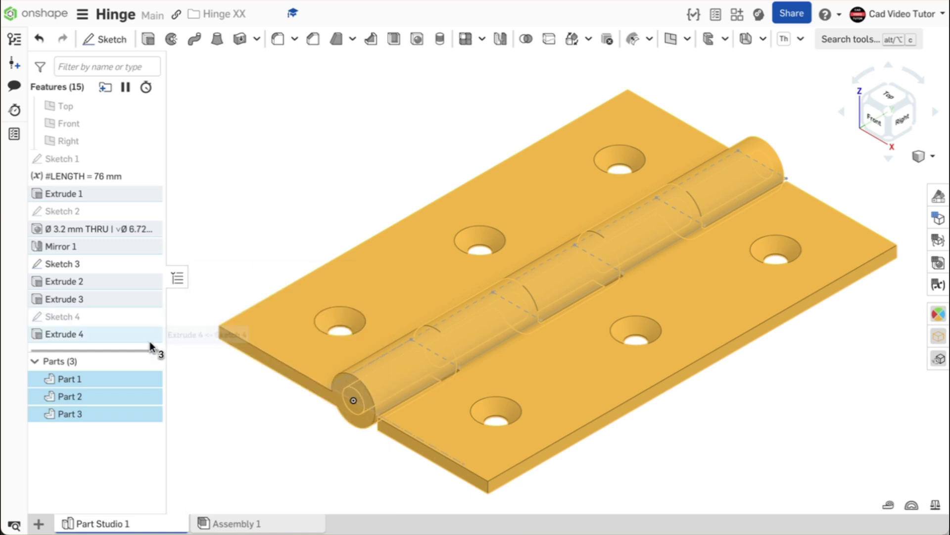
# Change the appearance of all three parts to the yellow palette colour FACB43
pyautogui.rightClick(115, 384)
pyautogui.click(183, 239)
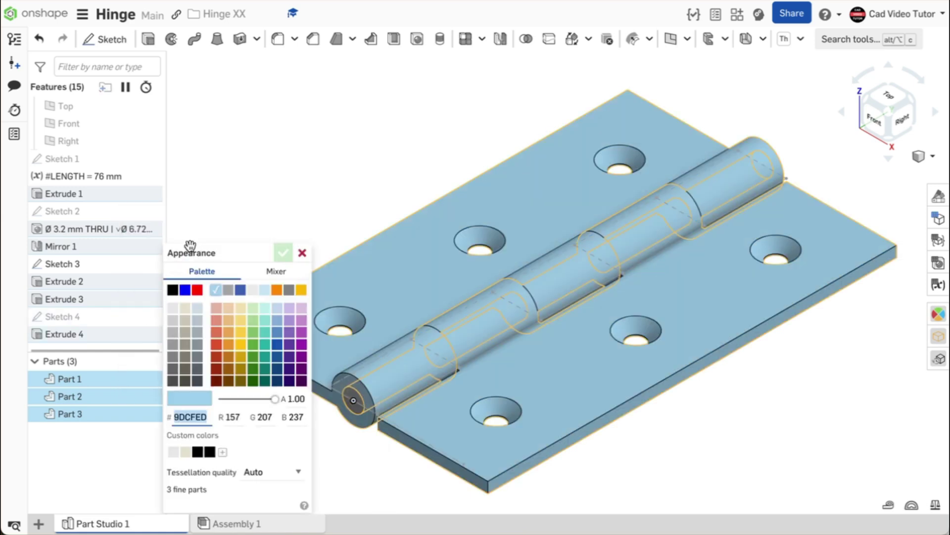
pyautogui.click(241, 333)
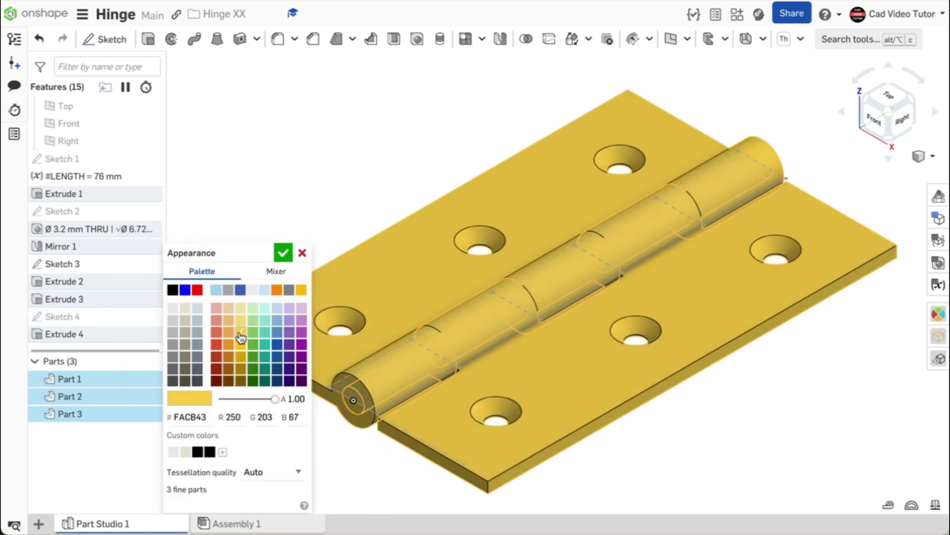
pyautogui.click(284, 253)
# Rename Part 1 as Left and Part 2 as Right
pyautogui.rightClick(94, 376)
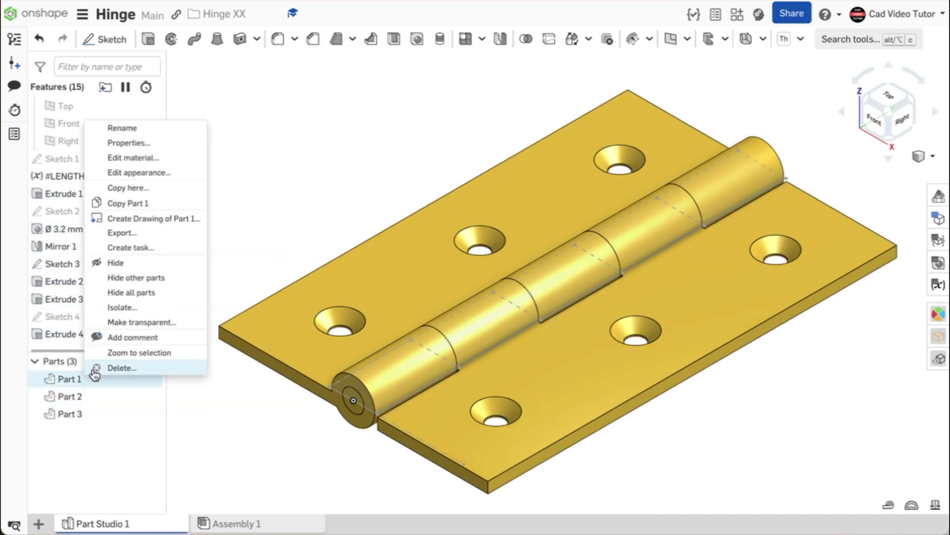
pyautogui.click(182, 129)
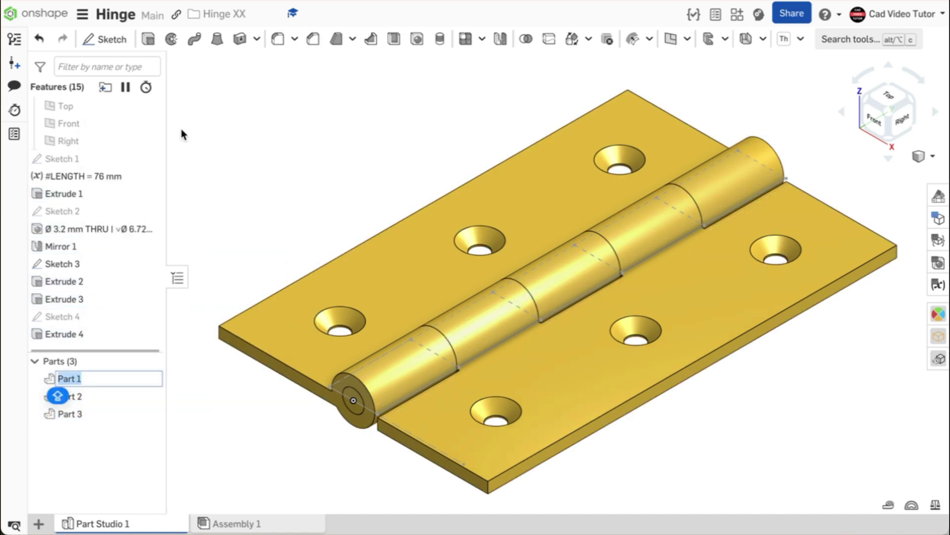
pyautogui.write('Left')
pyautogui.press('Return')
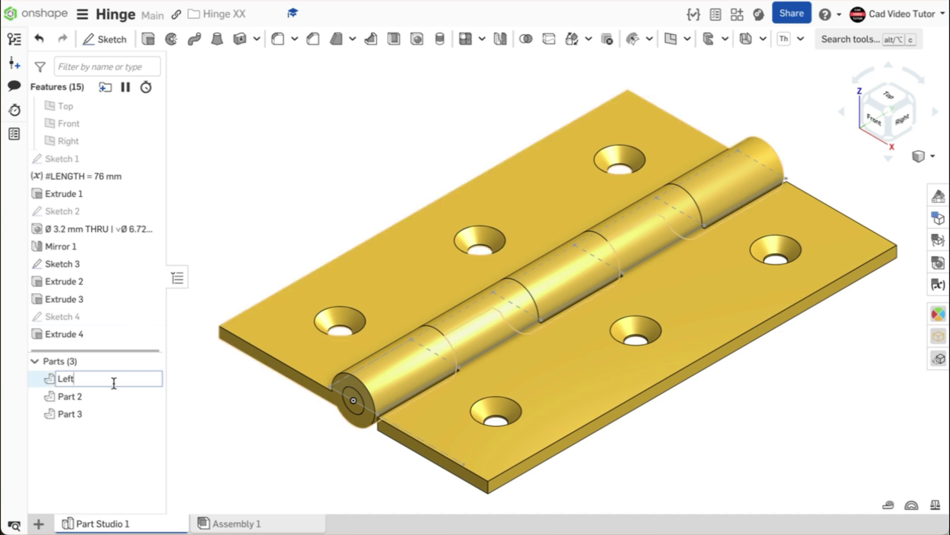
pyautogui.rightClick(111, 395)
pyautogui.click(163, 144)
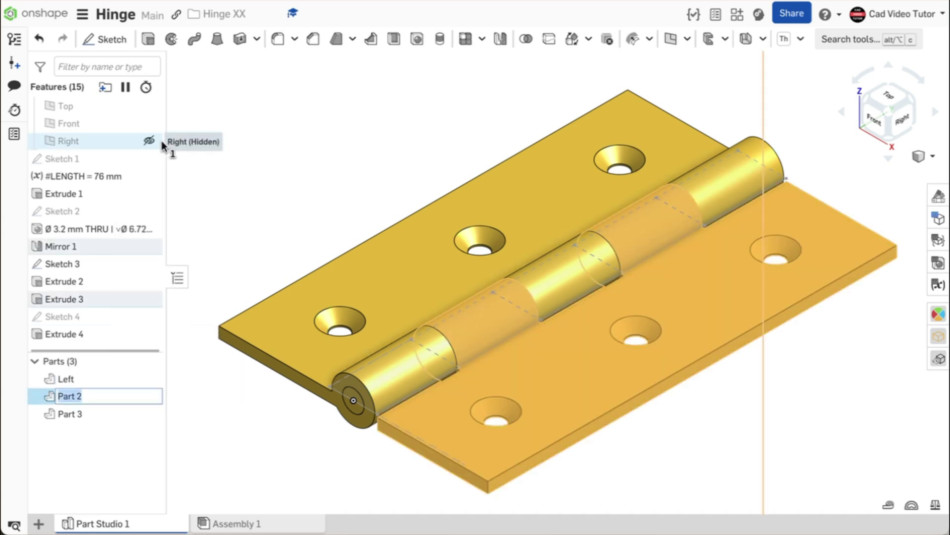
pyautogui.write('Right')
pyautogui.press('Return')
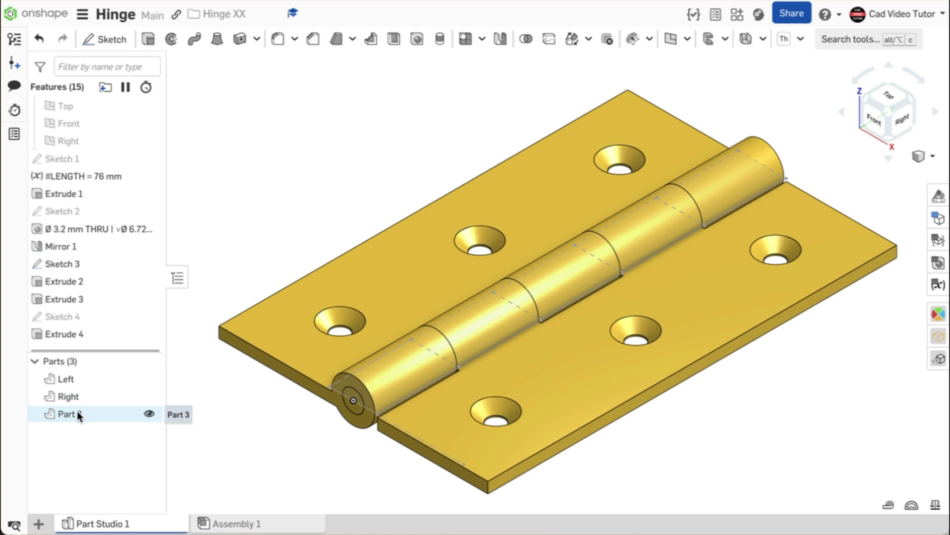
# Rename Part 3, the pin running through the barrel, as Pin
pyautogui.rightClick(77, 410)
pyautogui.click(130, 161)
pyautogui.write('Pin')
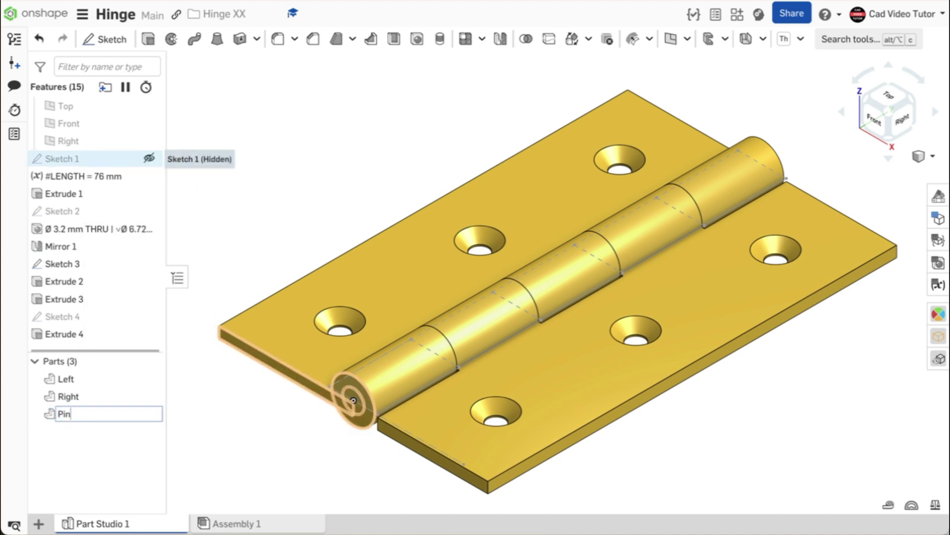
pyautogui.press('Return')
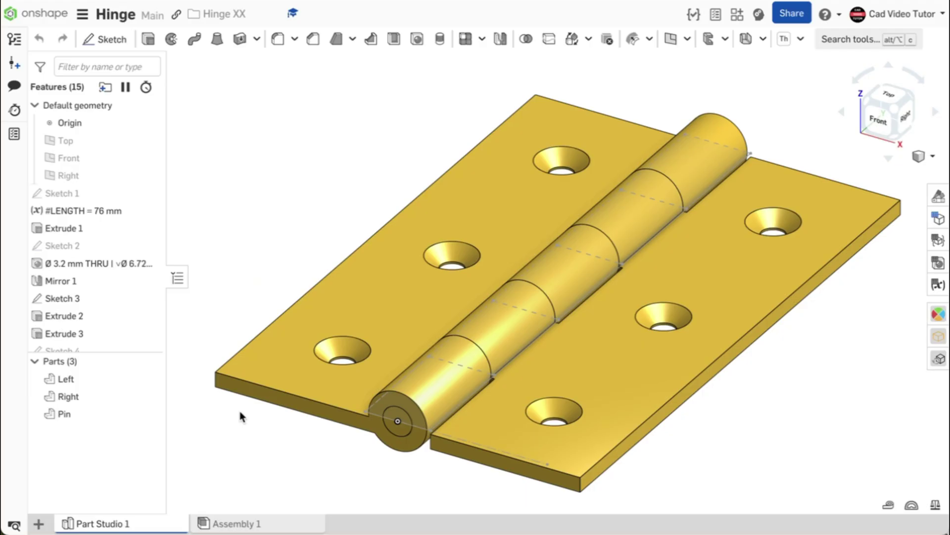
# Open the document's empty assembly, Assembly 1
pyautogui.moveTo(269, 530)
pyautogui.click(39, 526)
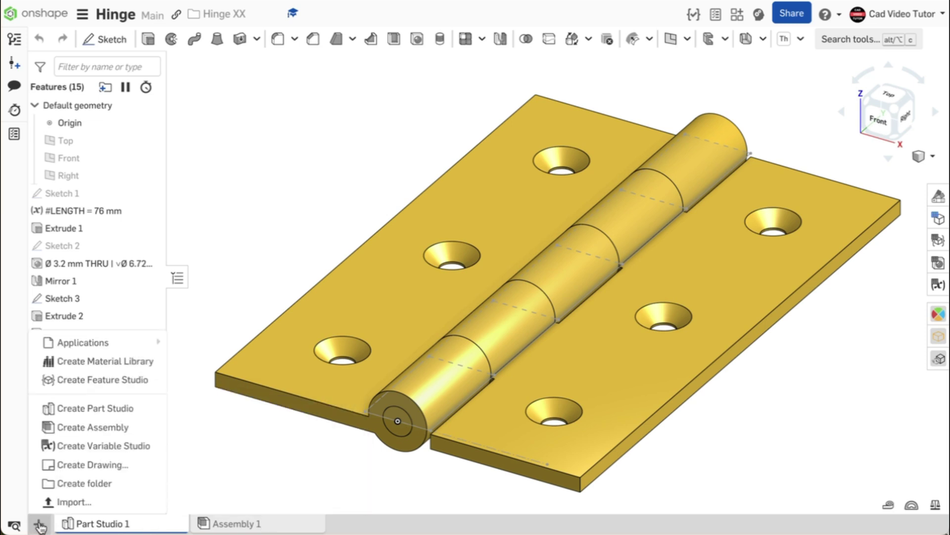
pyautogui.click(54, 427)
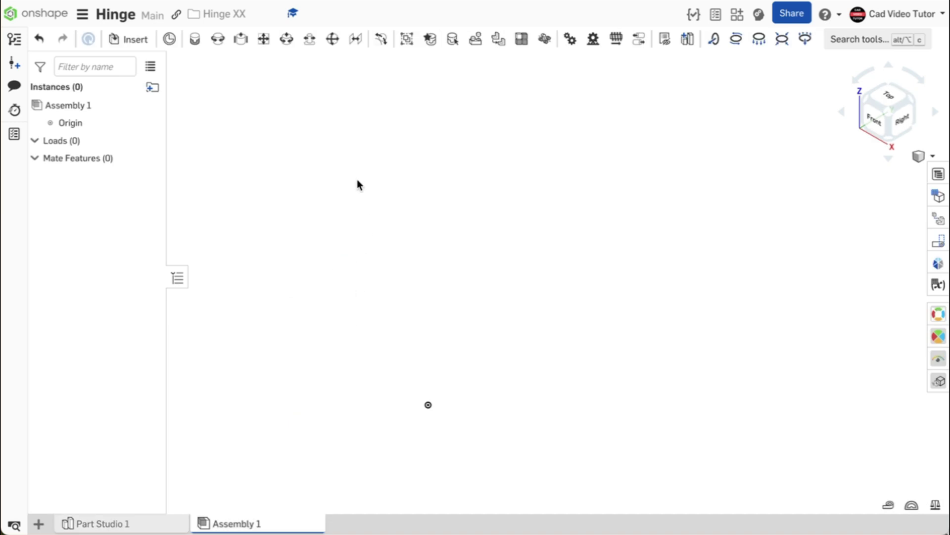
# Insert the Left part at the assembly origin and fix it in place
pyautogui.click(137, 43)
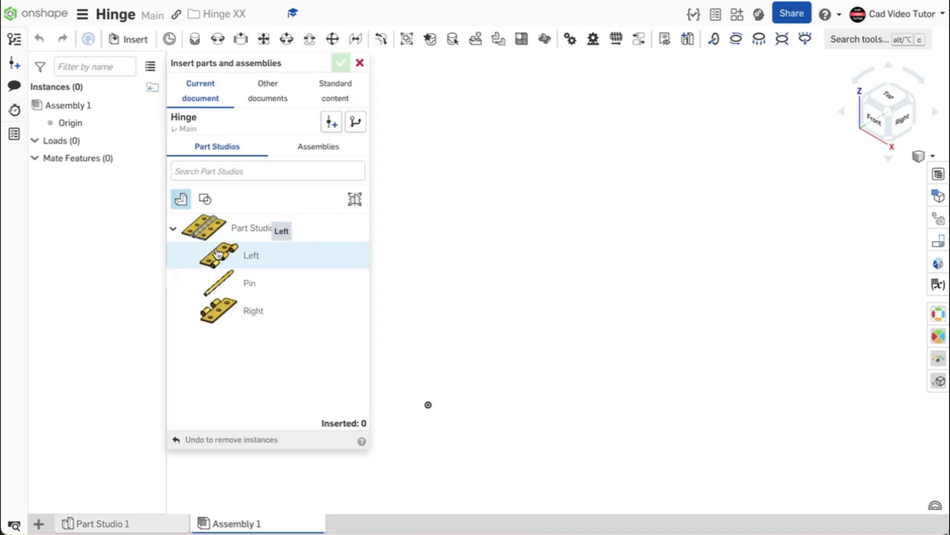
pyautogui.click(428, 404)
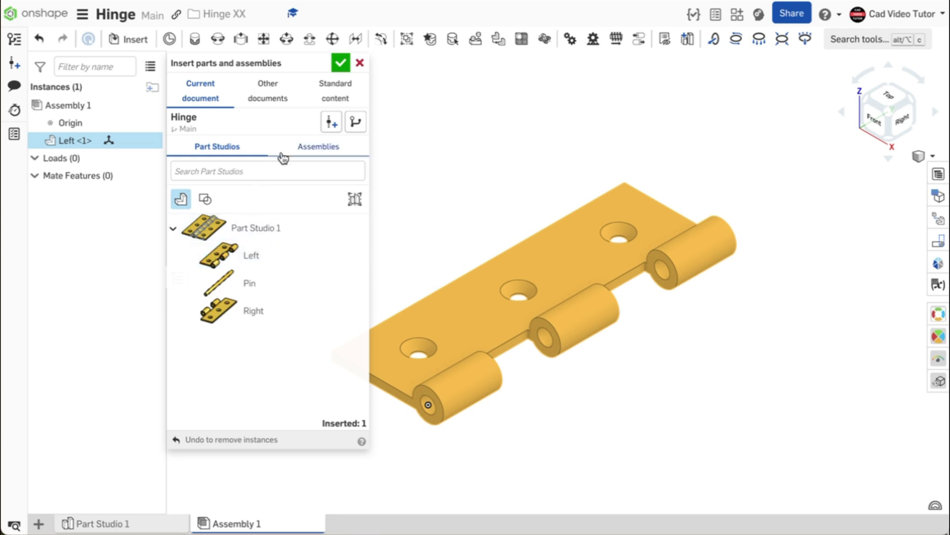
pyautogui.click(342, 63)
pyautogui.rightClick(547, 253)
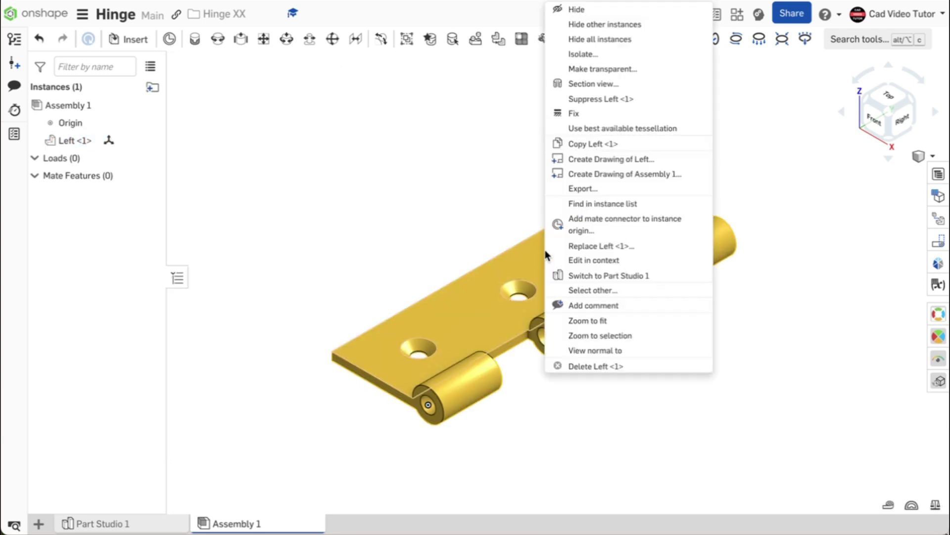
pyautogui.click(576, 114)
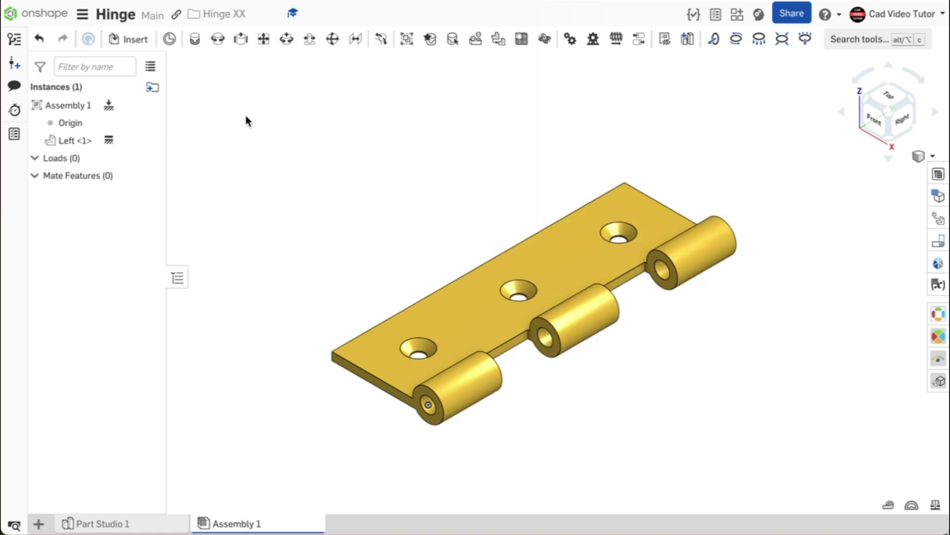
# Insert the Right part from Part Studio 1 and place it beside the Left leaf with its knuckles facing it
pyautogui.click(140, 44)
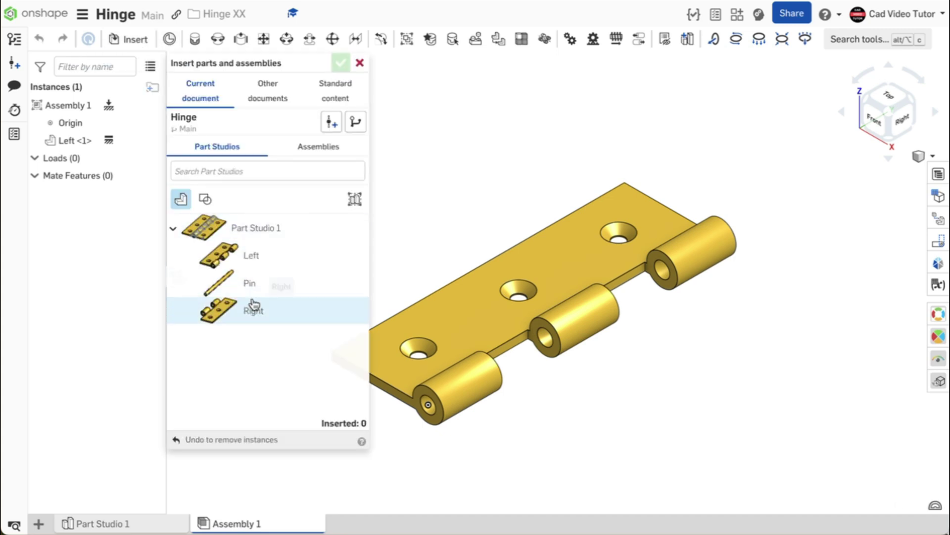
pyautogui.click(233, 311)
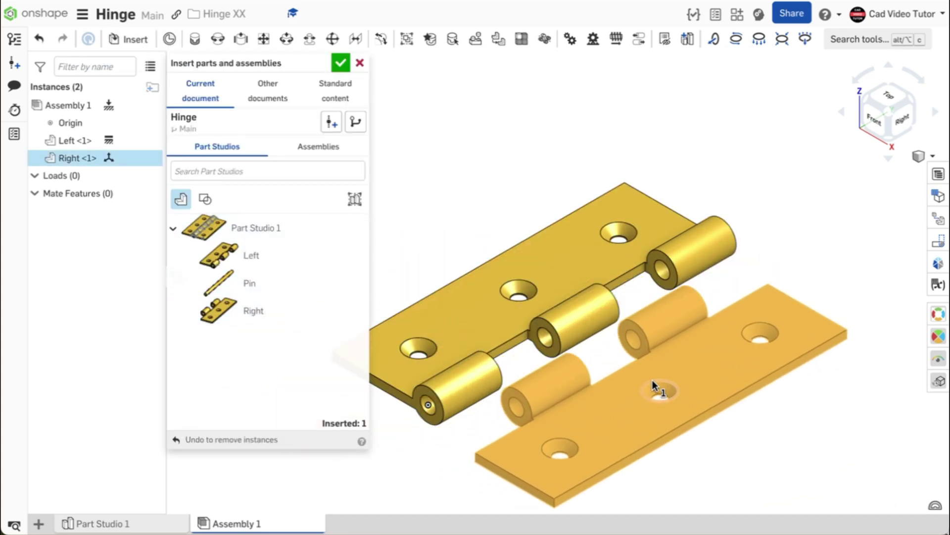
pyautogui.click(665, 381)
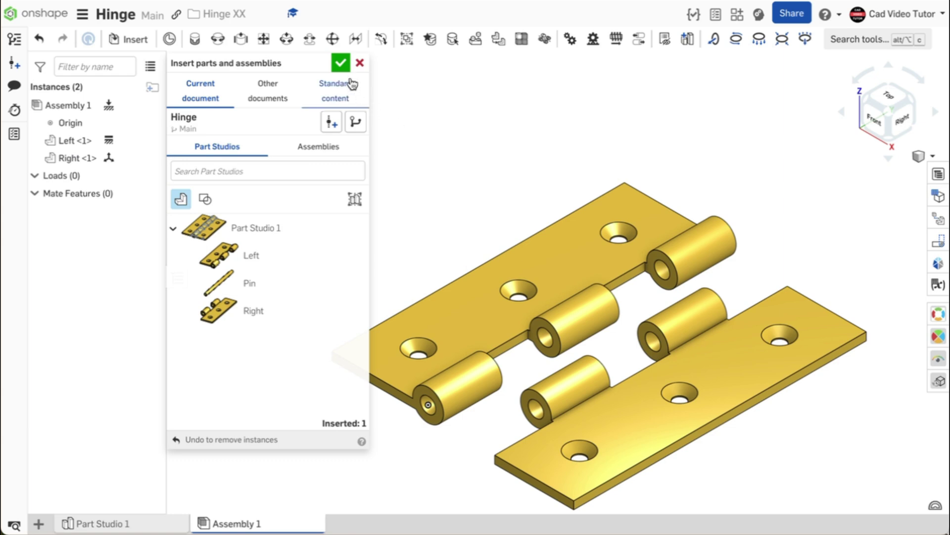
pyautogui.click(341, 63)
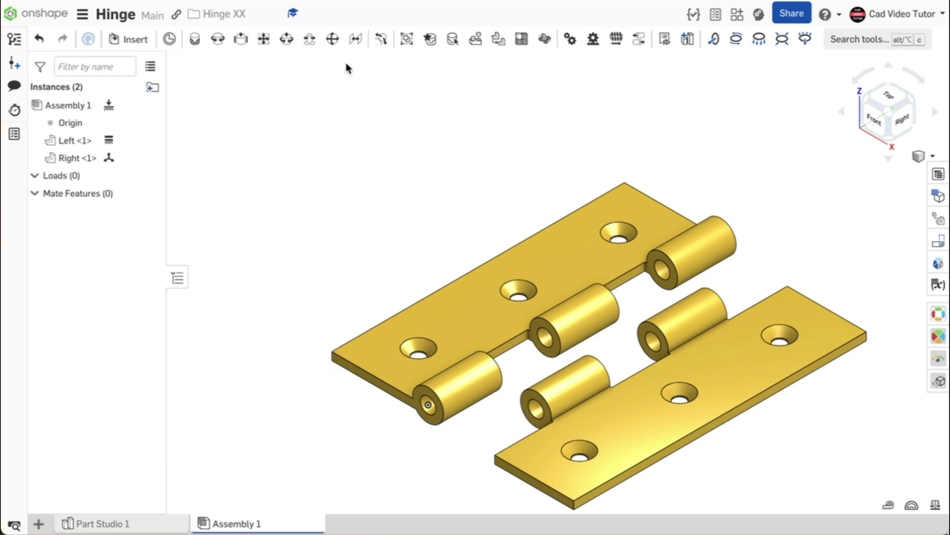
# Add a revolute mate joining the far end of the Left leaf's middle knuckle to the facing end of the Right leaf's far knuckle
pyautogui.press('f')
pyautogui.click(218, 40)
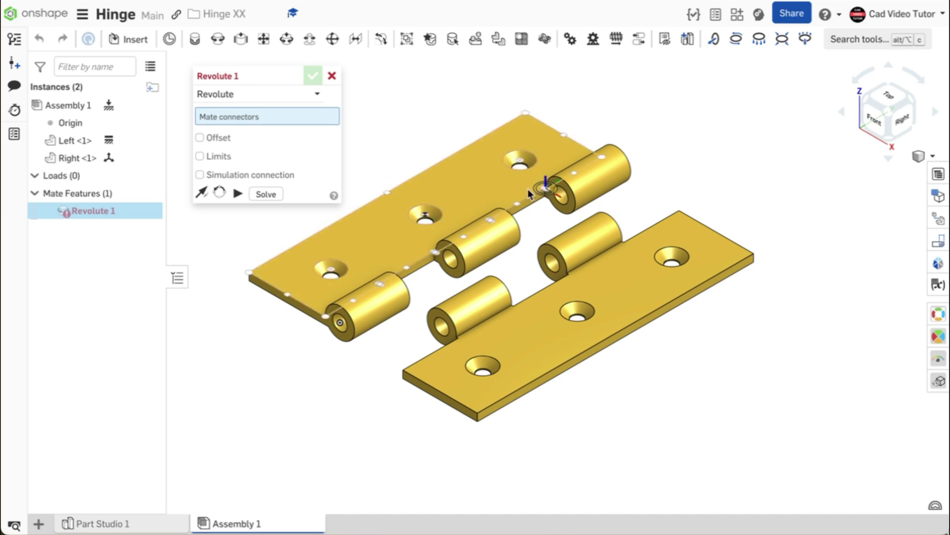
pyautogui.scroll(3, 515, 229)
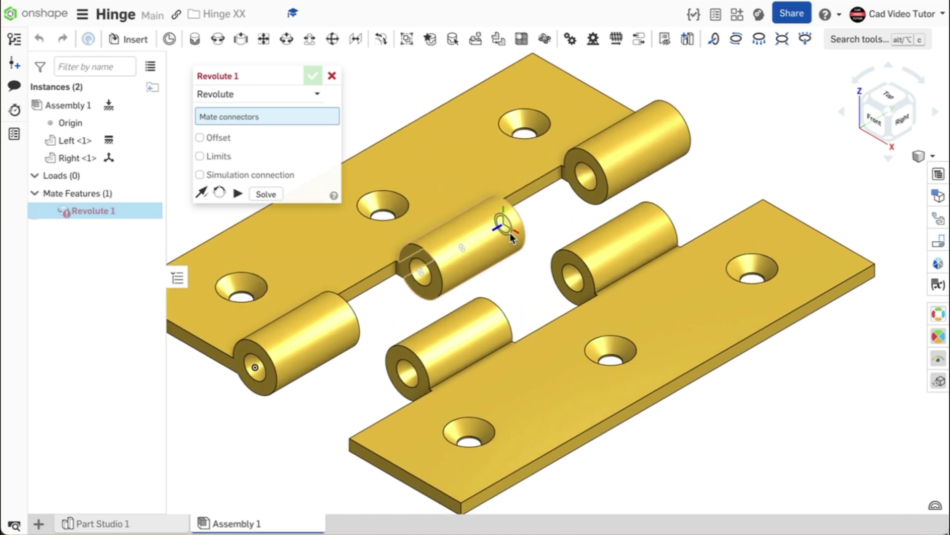
pyautogui.click(504, 226)
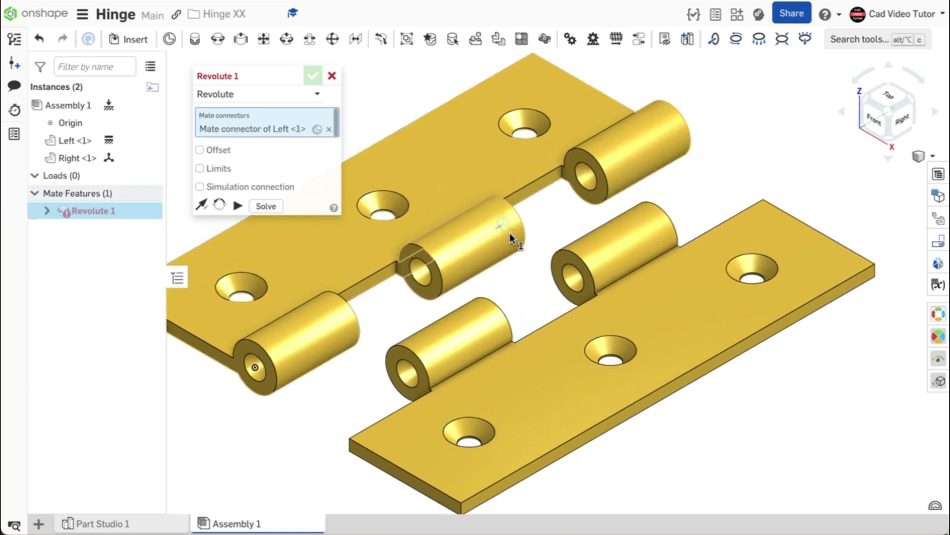
pyautogui.click(569, 278)
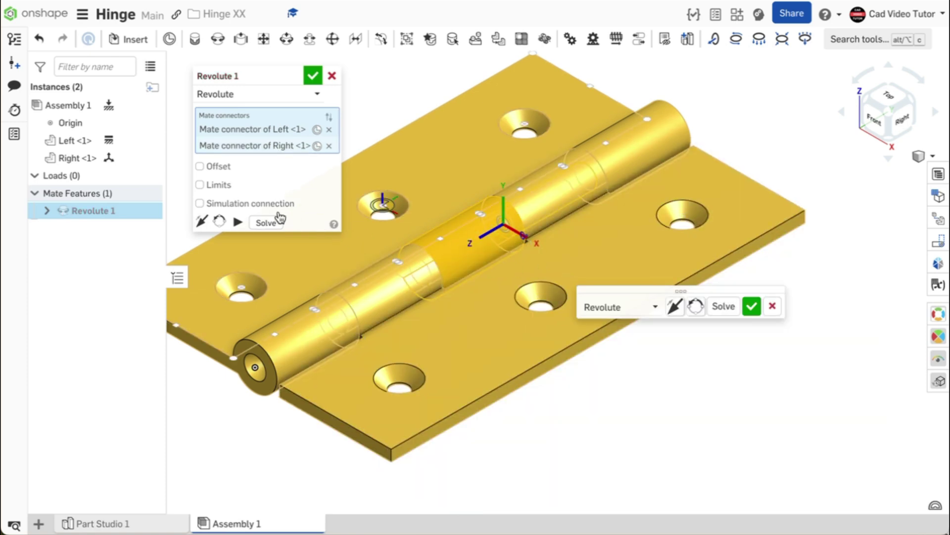
pyautogui.click(238, 223)
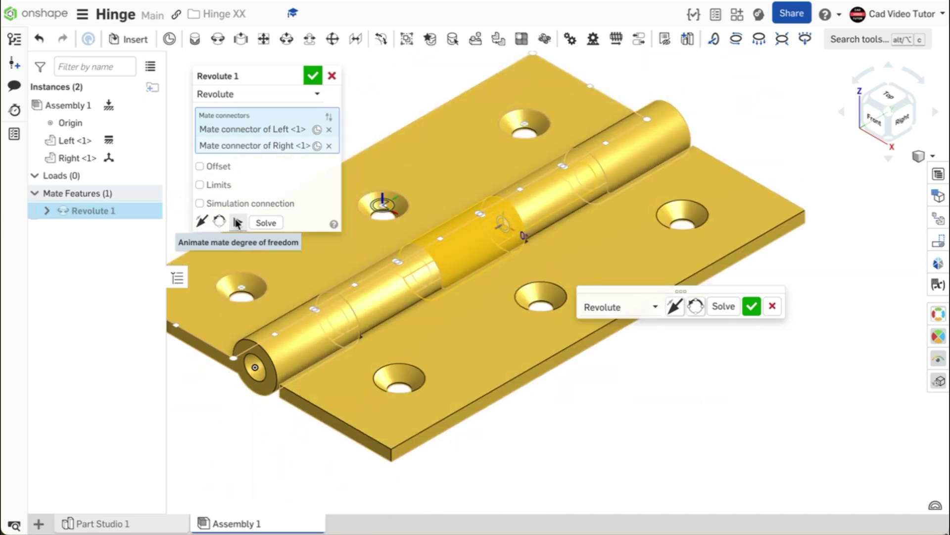
pyautogui.click(312, 77)
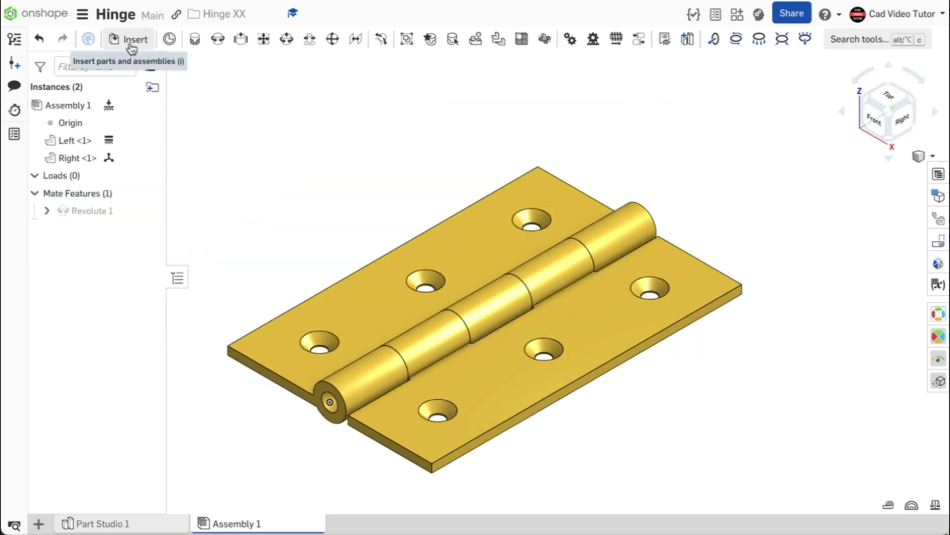
# Insert the Pin part from Part Studio 1 and place it beyond the far end of the hinge barrel
pyautogui.click(132, 43)
pyautogui.click(221, 283)
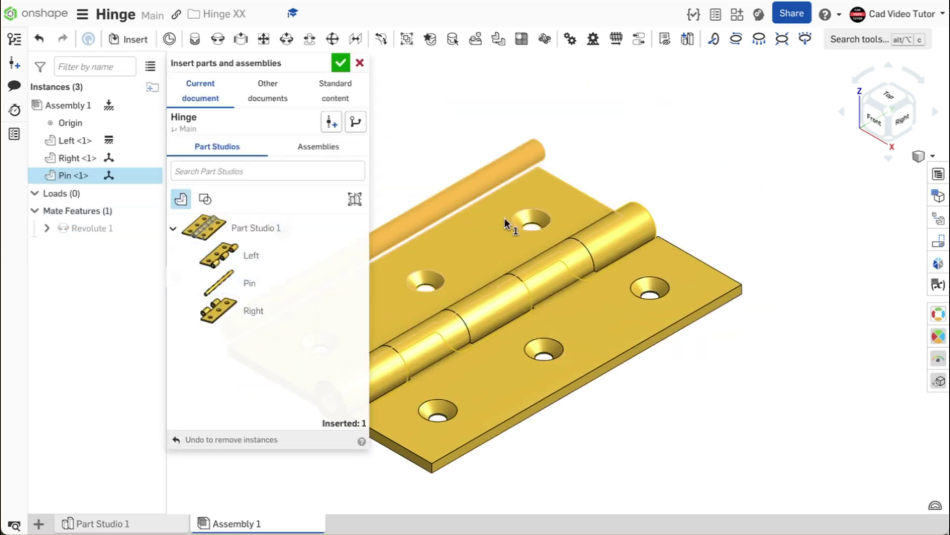
pyautogui.click(839, 102)
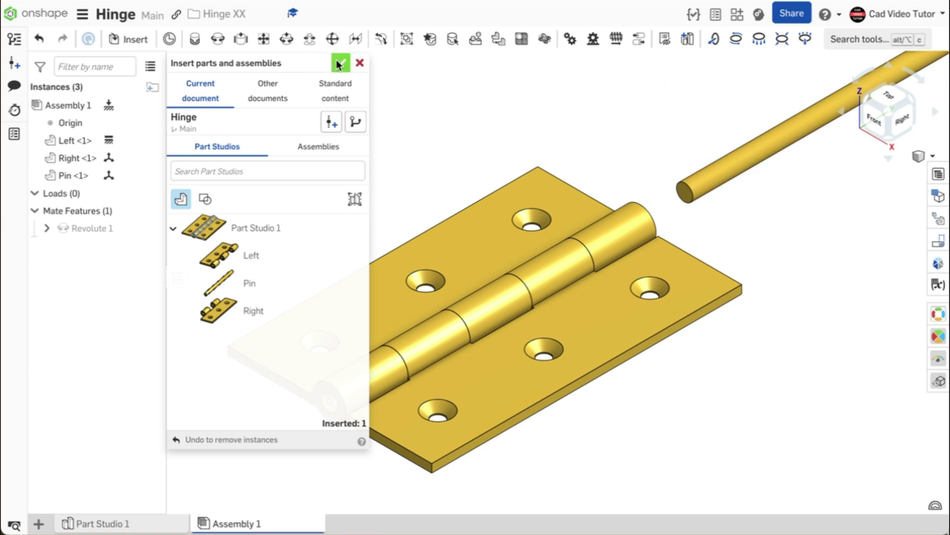
pyautogui.click(339, 63)
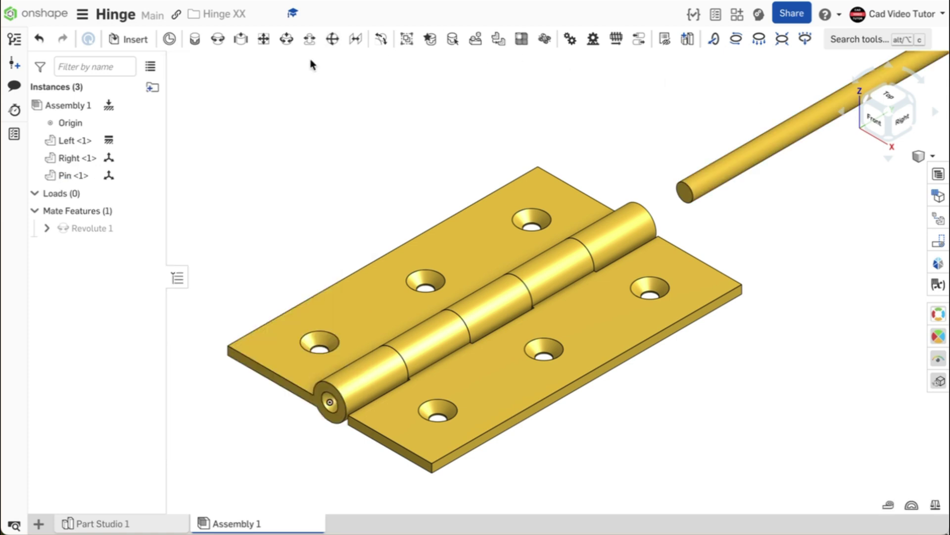
# Add a fastened mate joining the Pin's near end face to the center of the Left leaf's front knuckle bore
pyautogui.click(196, 44)
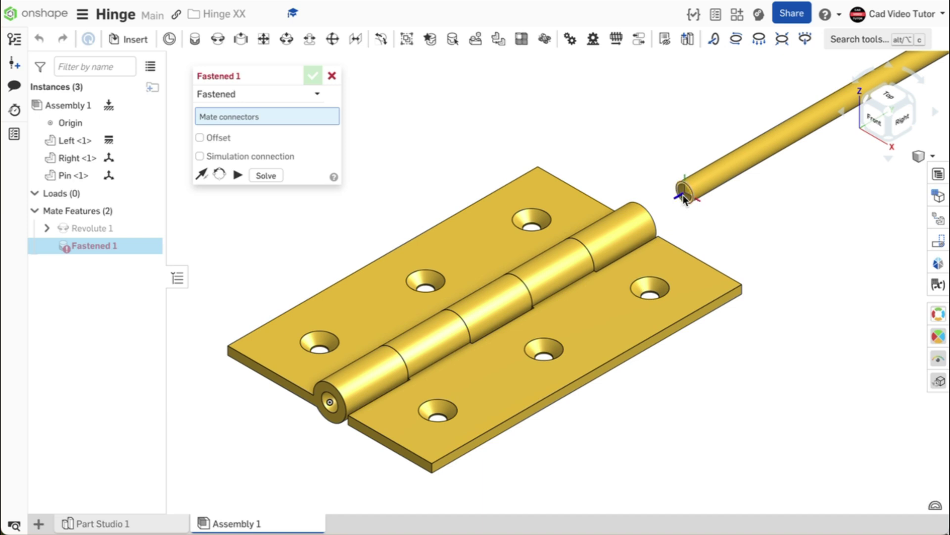
pyautogui.click(683, 199)
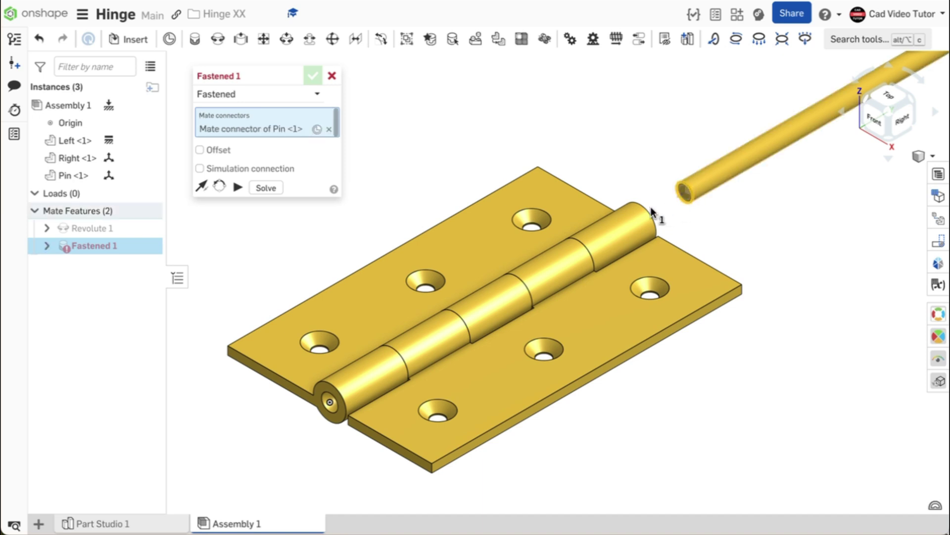
pyautogui.click(329, 408)
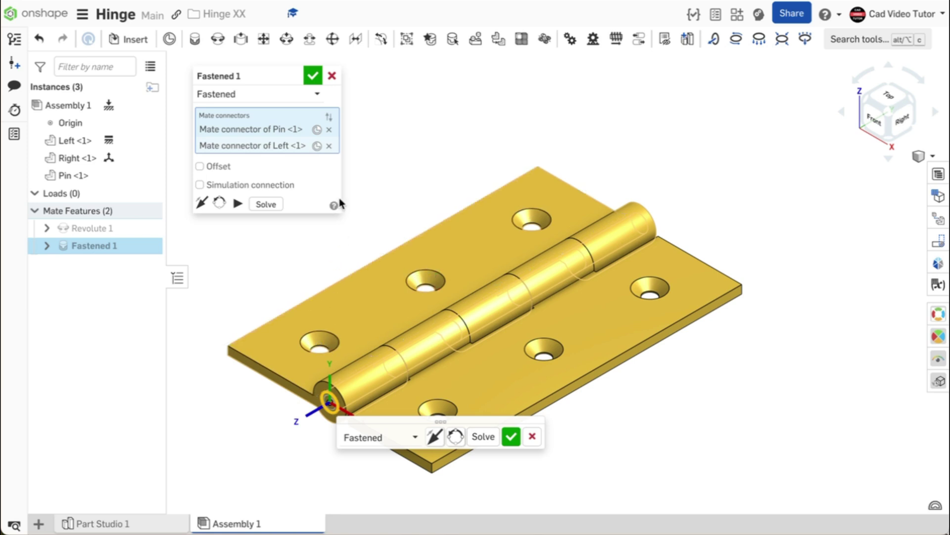
pyautogui.click(310, 75)
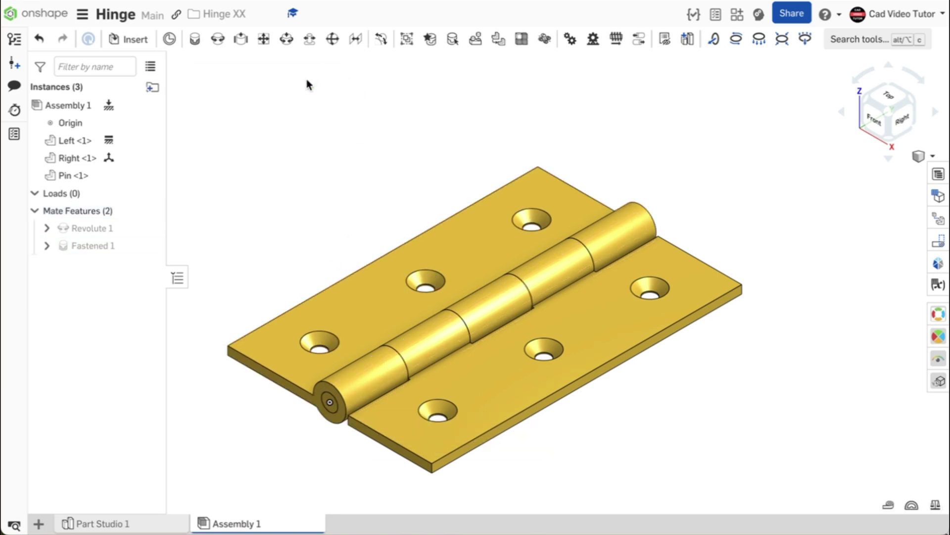
# Animate the revolute mate from 0 to 360 degrees with the Single playback type
pyautogui.press('f')
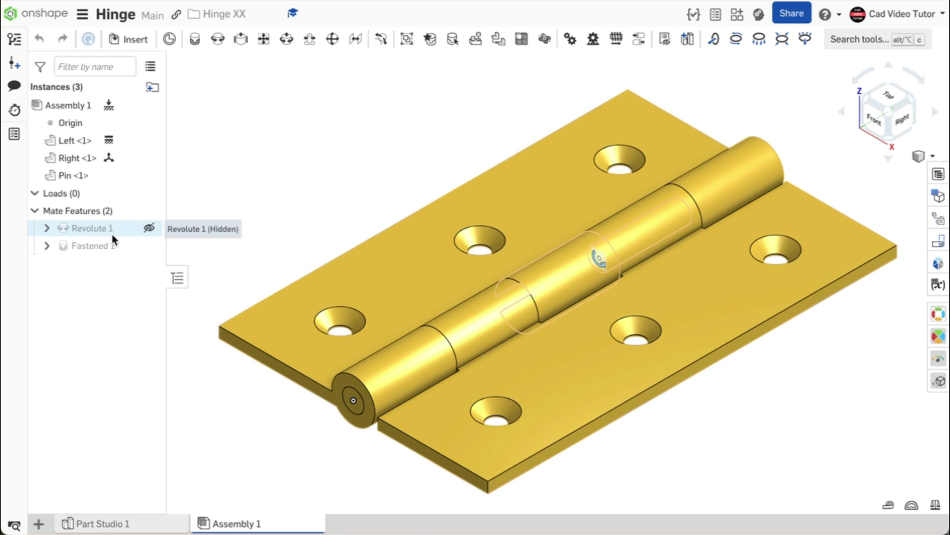
pyautogui.rightClick(111, 234)
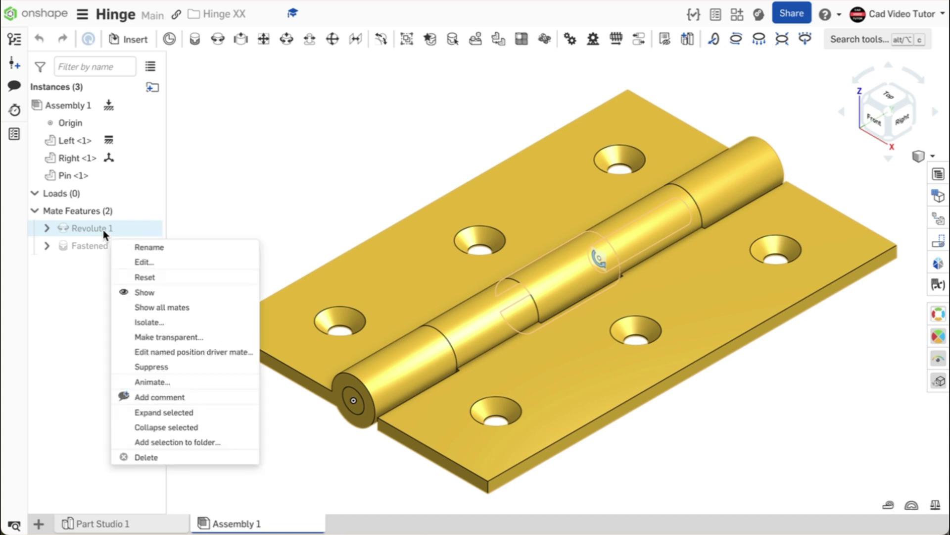
pyautogui.click(151, 382)
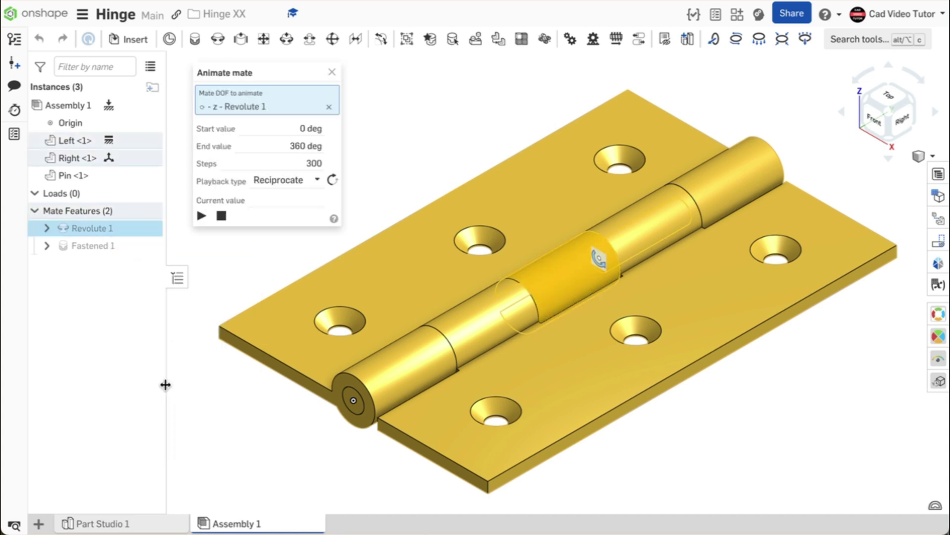
pyautogui.click(298, 180)
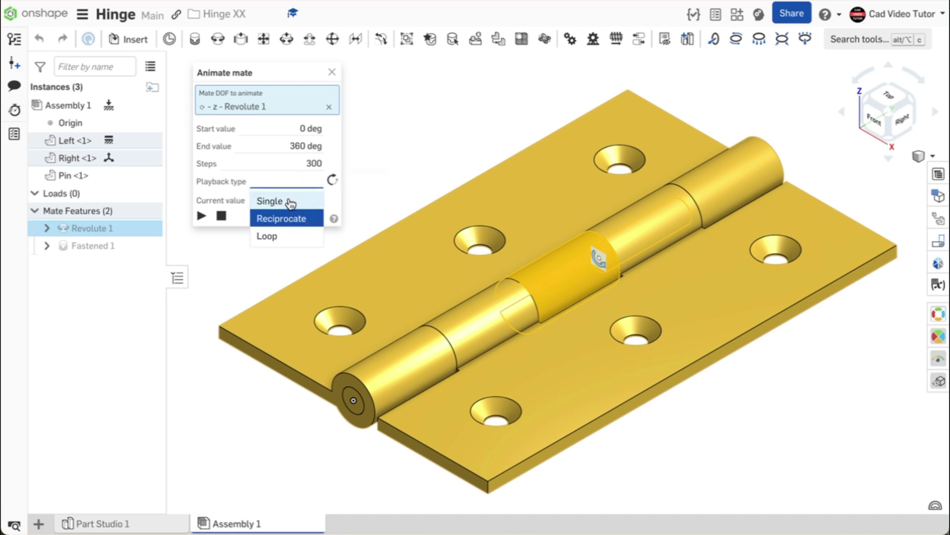
pyautogui.click(295, 200)
pyautogui.click(200, 216)
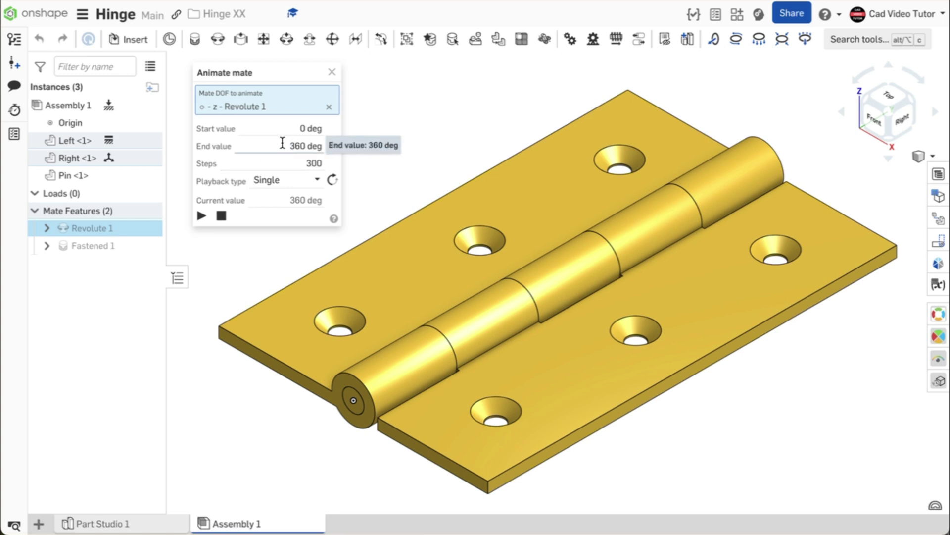
# Set the mate animation's end value to -180 degrees and play it
pyautogui.click(282, 143)
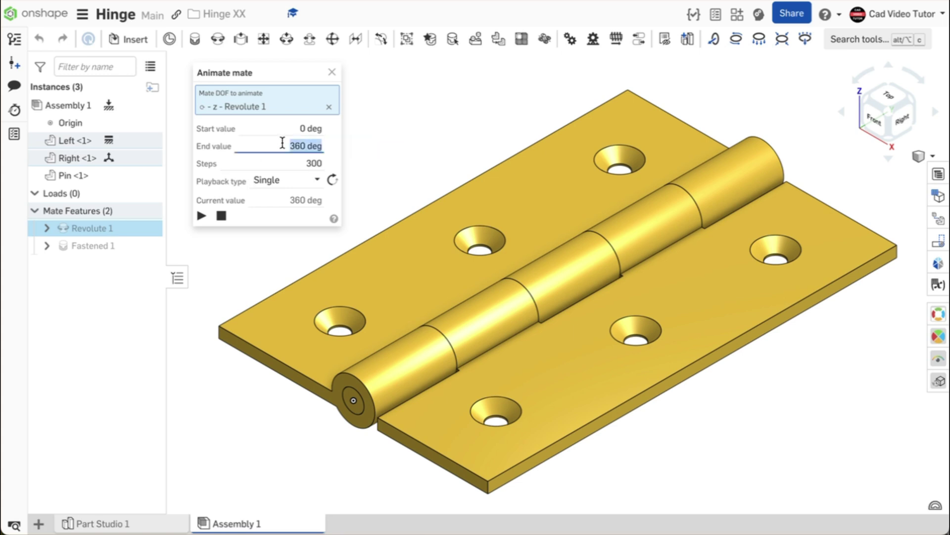
pyautogui.write('-180')
pyautogui.press('Return')
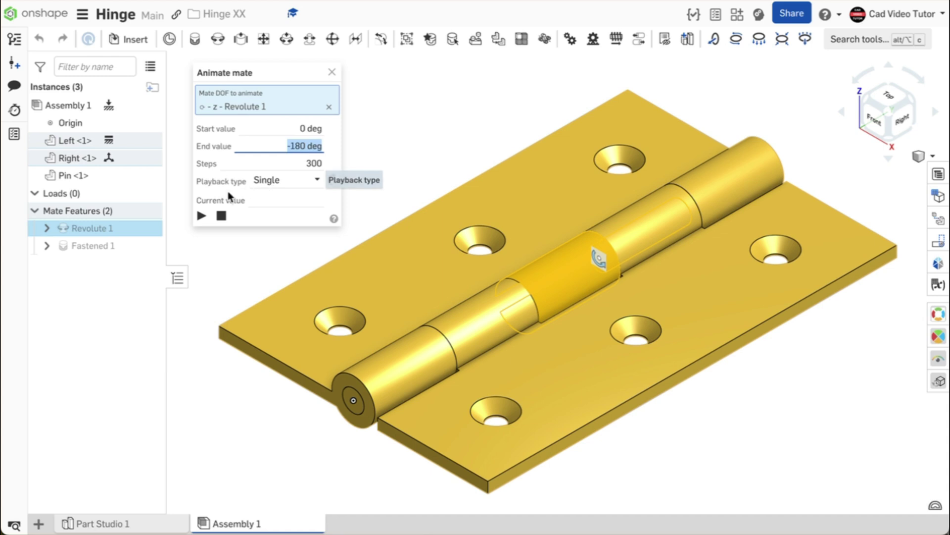
pyautogui.click(197, 213)
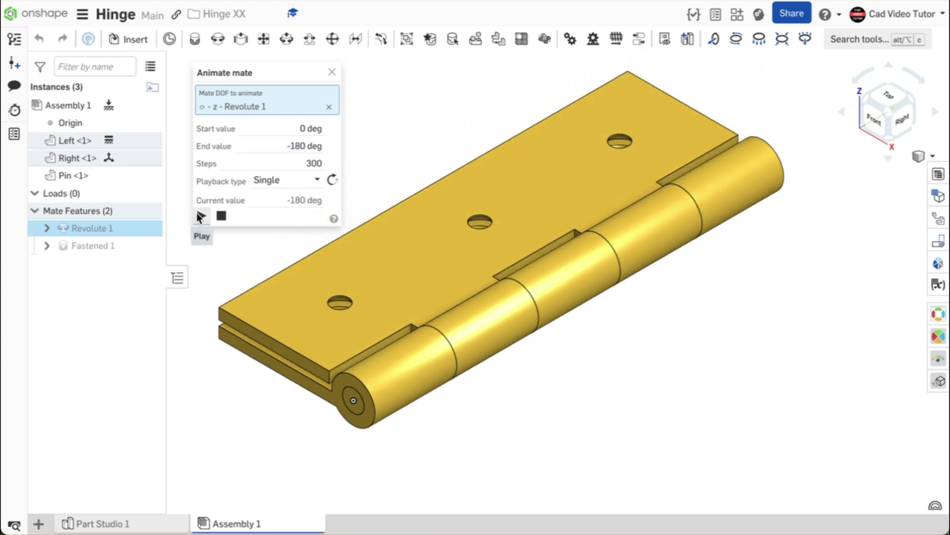
# Change the mate animation's playback type to Reciprocate and play it
pyautogui.click(288, 181)
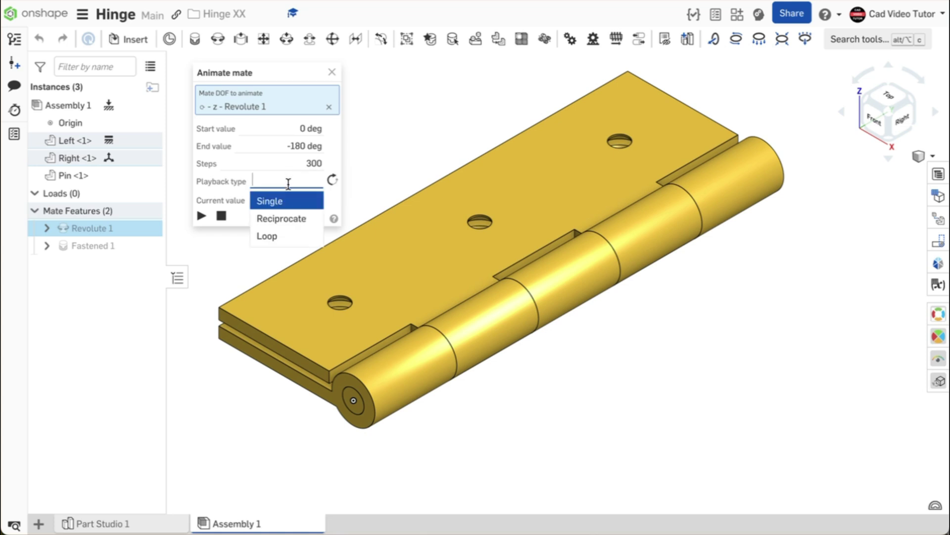
pyautogui.click(282, 219)
pyautogui.click(201, 216)
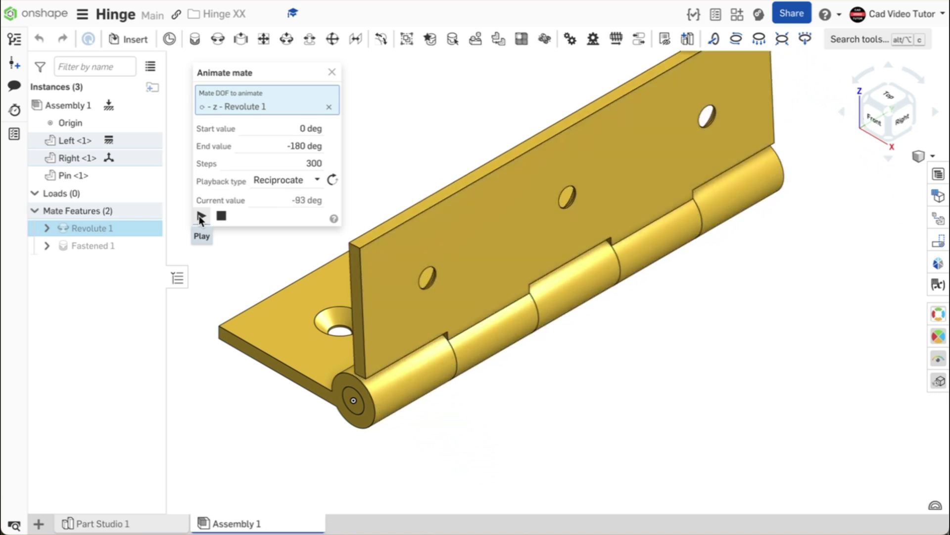
# Replay the reciprocating hinge animation with 200 steps, stop it, and close the mate animation
pyautogui.doubleClick(314, 163)
pyautogui.write('2')
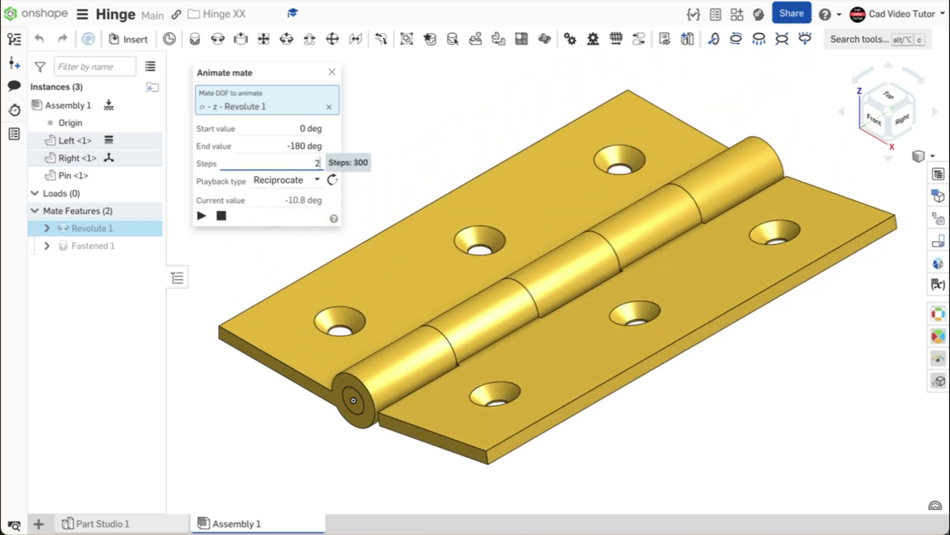
pyautogui.write('00')
pyautogui.press('Return')
pyautogui.click(201, 216)
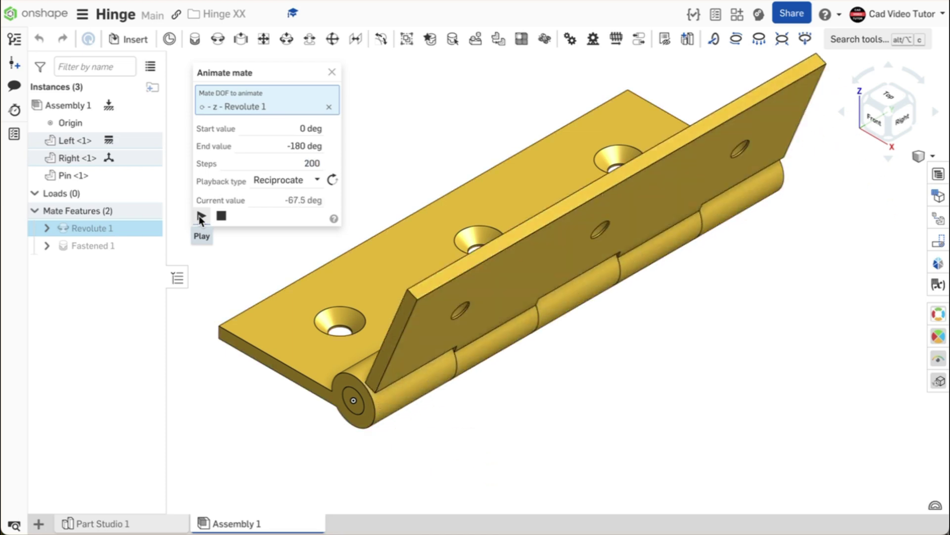
pyautogui.scroll(-3, 613, 339)
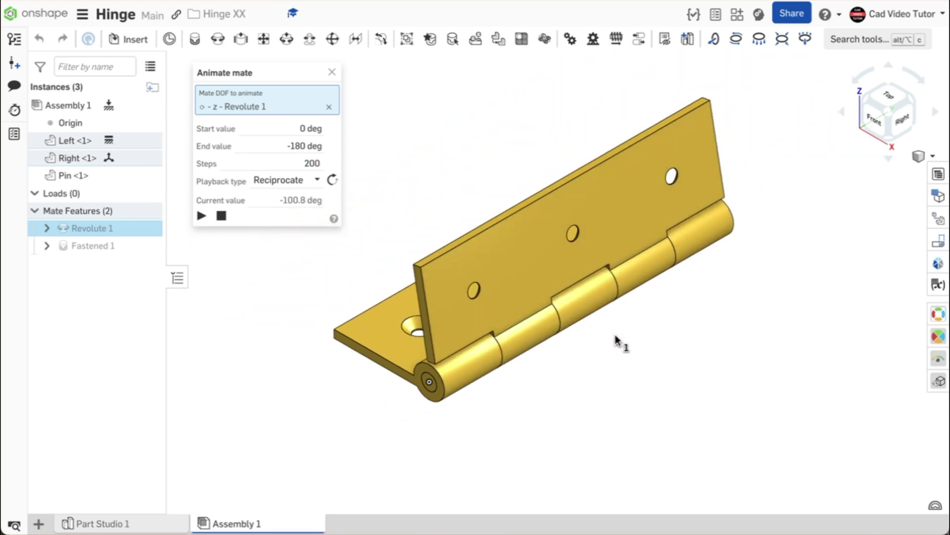
pyautogui.moveTo(613, 341); pyautogui.dragTo(224, 220, button='right')
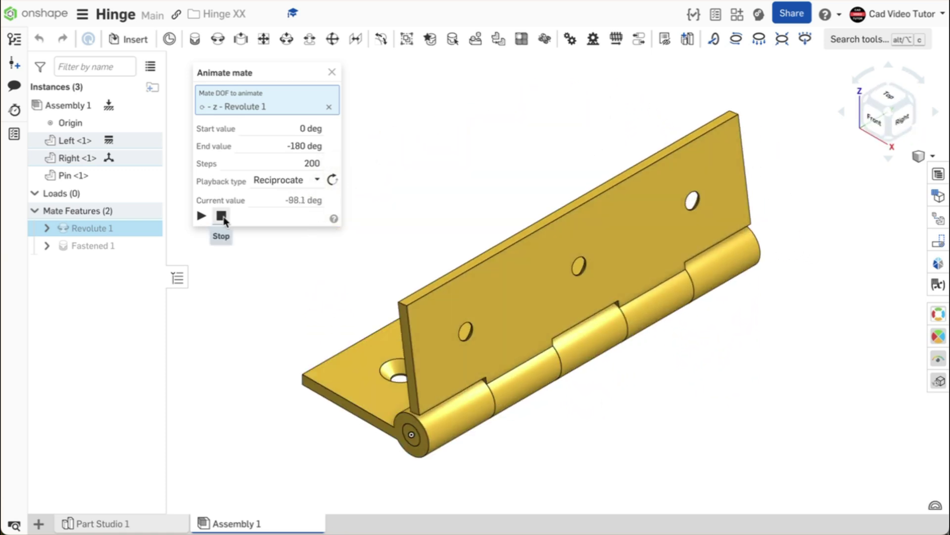
pyautogui.click(222, 216)
pyautogui.click(332, 72)
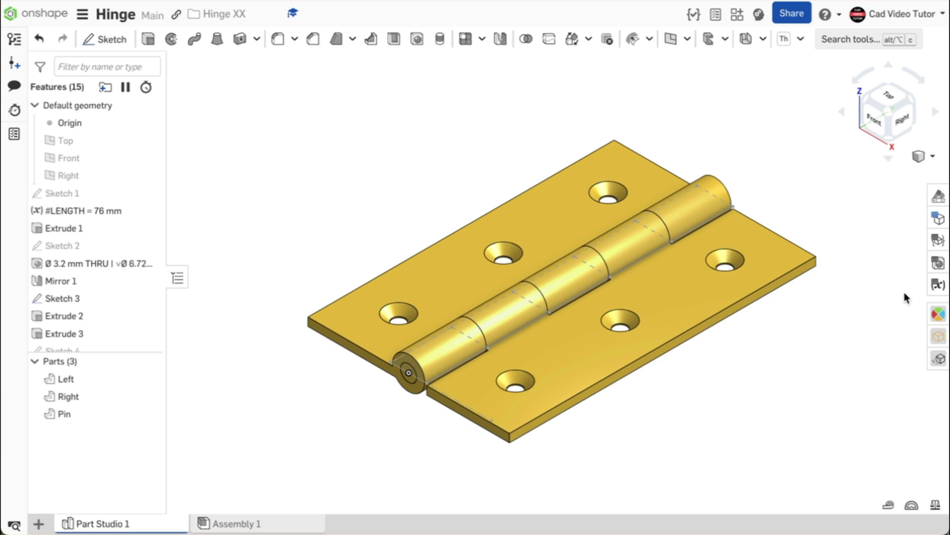
# Set Part Studio 1's LENGTH variable to 90 mm and view the resized hinge in Assembly 1
pyautogui.click(938, 285)
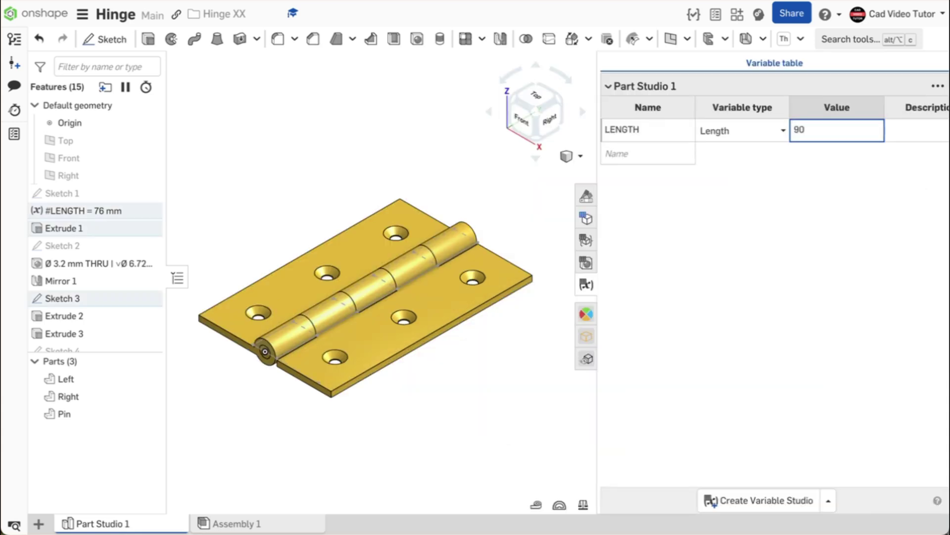
pyautogui.press('Return')
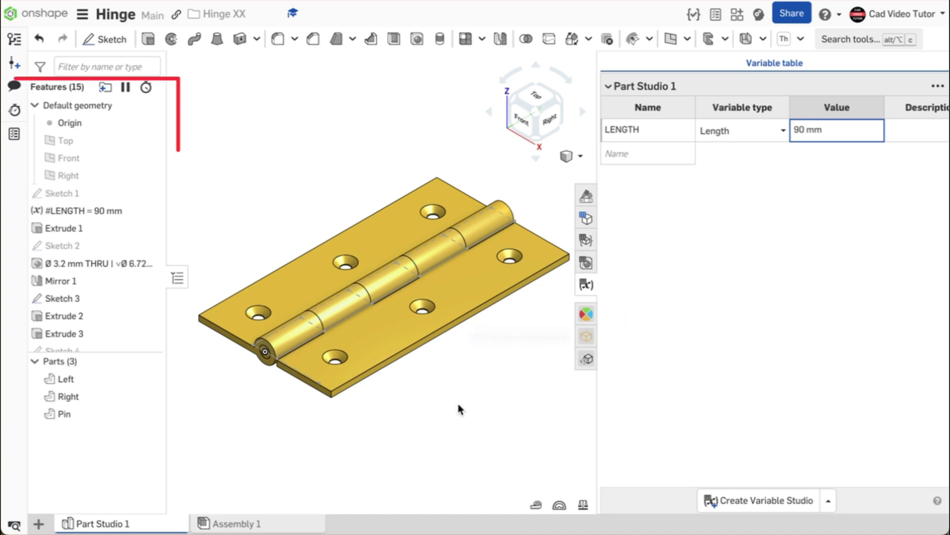
pyautogui.click(284, 525)
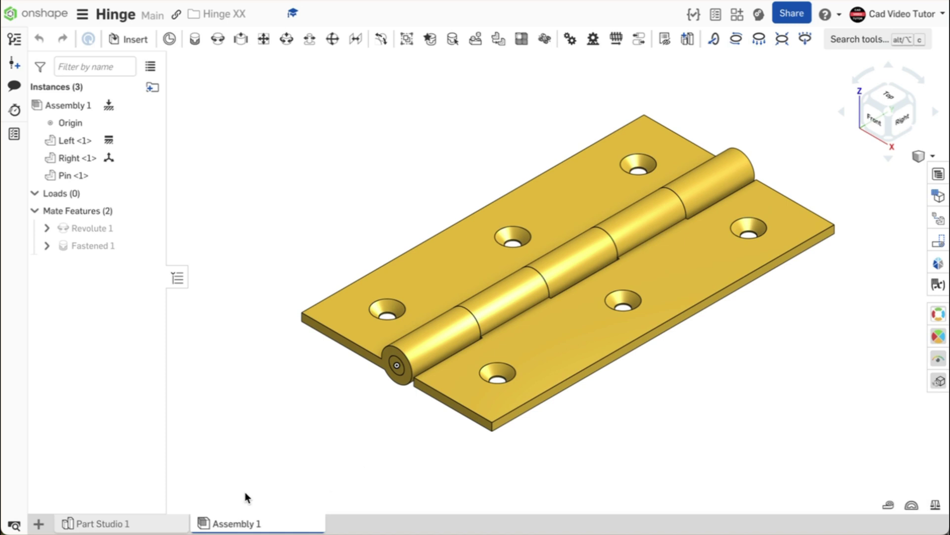
# Return to Part Studio 1, set the LENGTH variable to 60 mm, and close the variable table
pyautogui.click(147, 526)
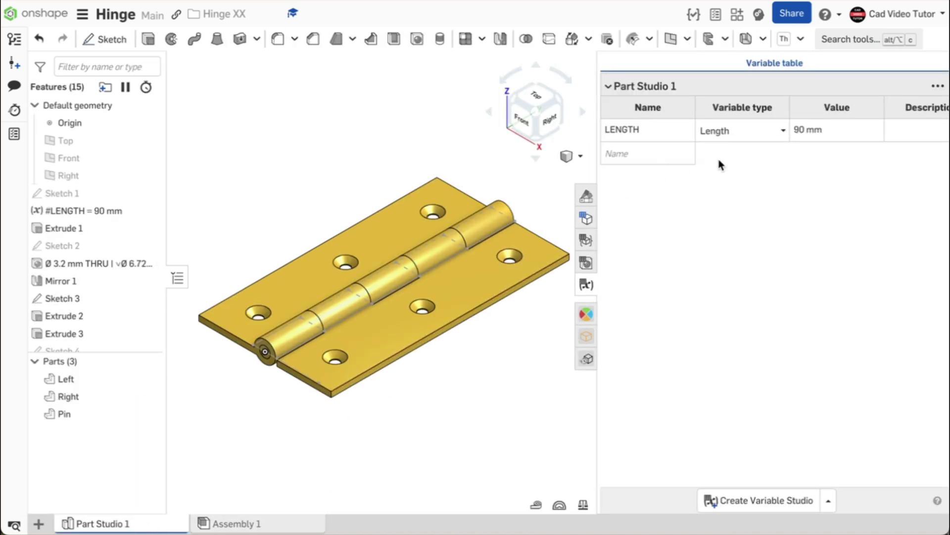
pyautogui.click(798, 131)
pyautogui.tripleClick(797, 131)
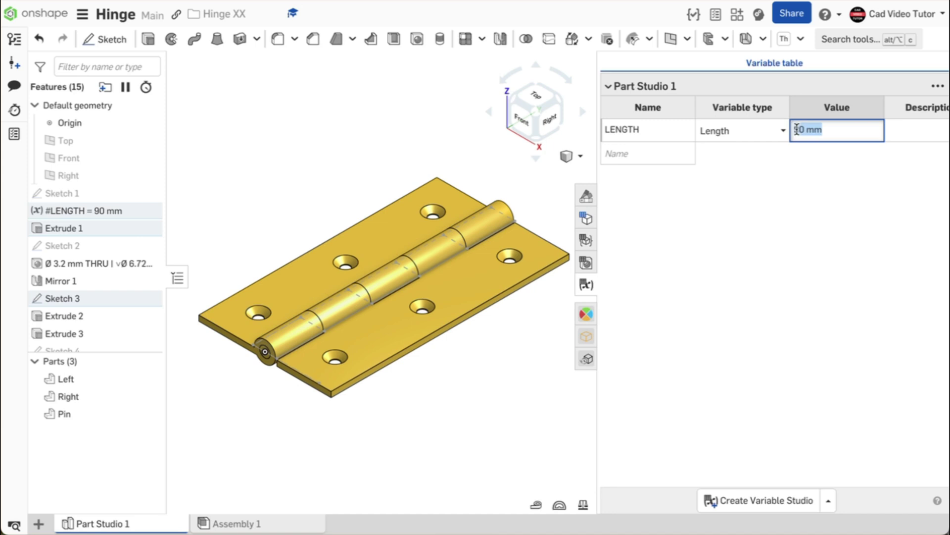
pyautogui.write('60')
pyautogui.press('Return')
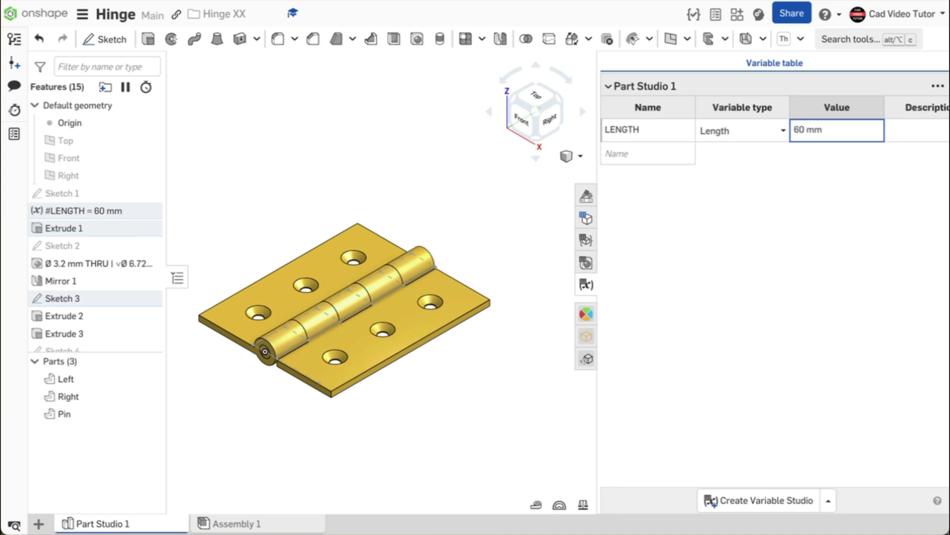
pyautogui.press('Escape')
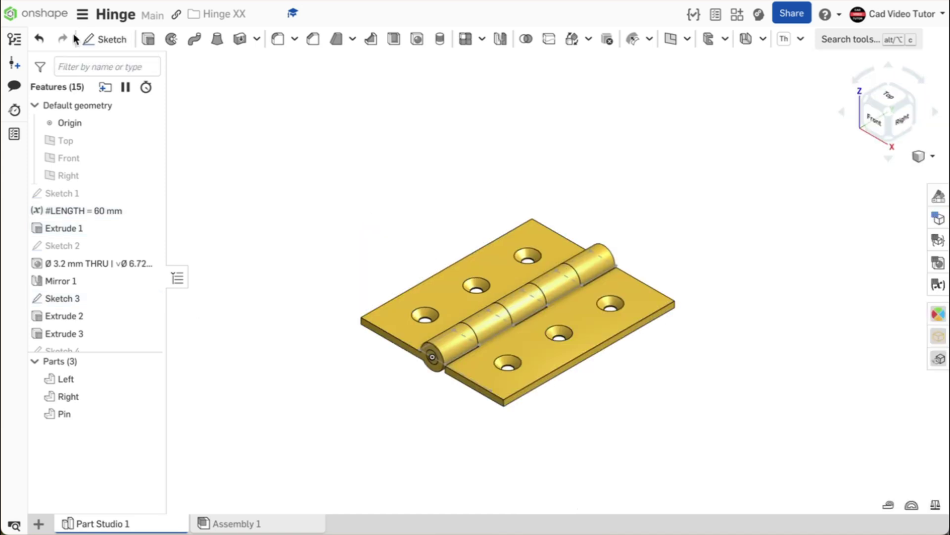
# Step back and forth through the LENGTH edits, then undo them until the variable is 76 mm again
pyautogui.click(39, 40)
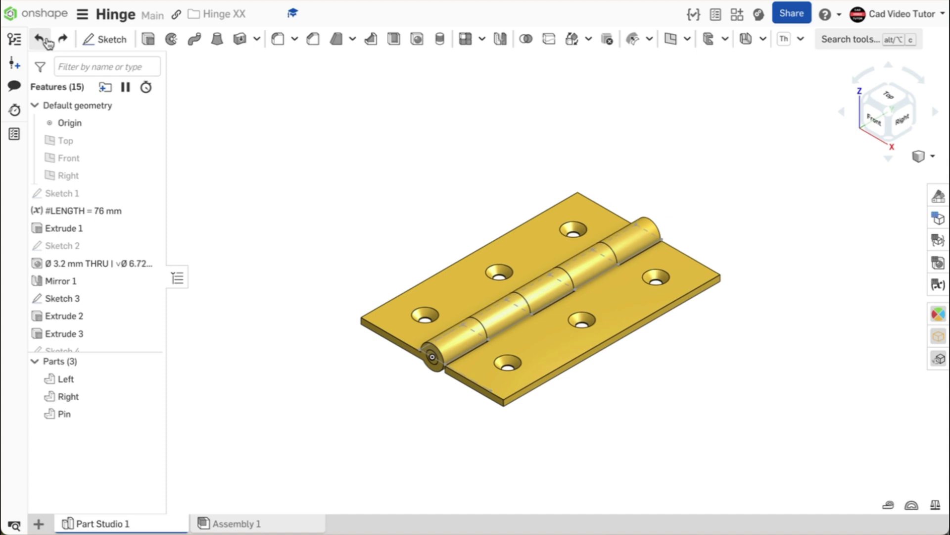
pyautogui.click(63, 39)
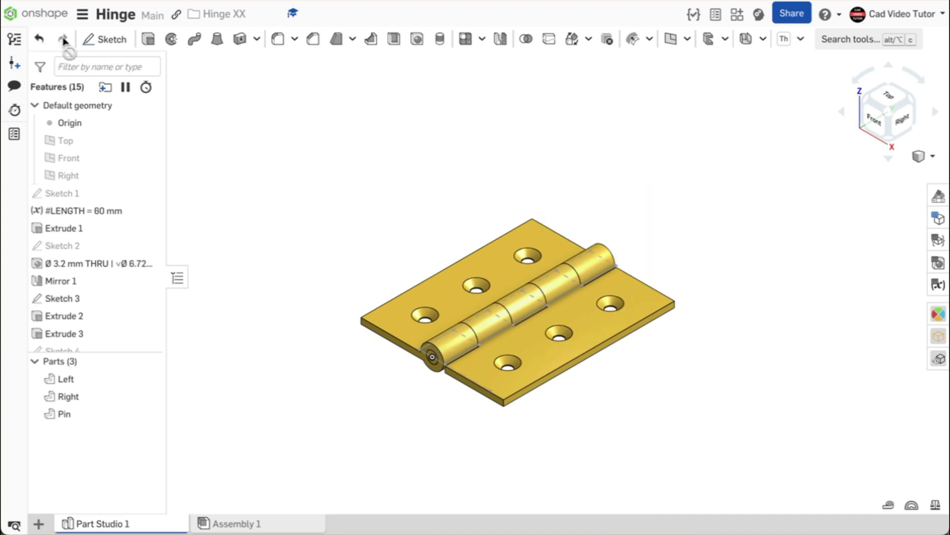
pyautogui.click(39, 40)
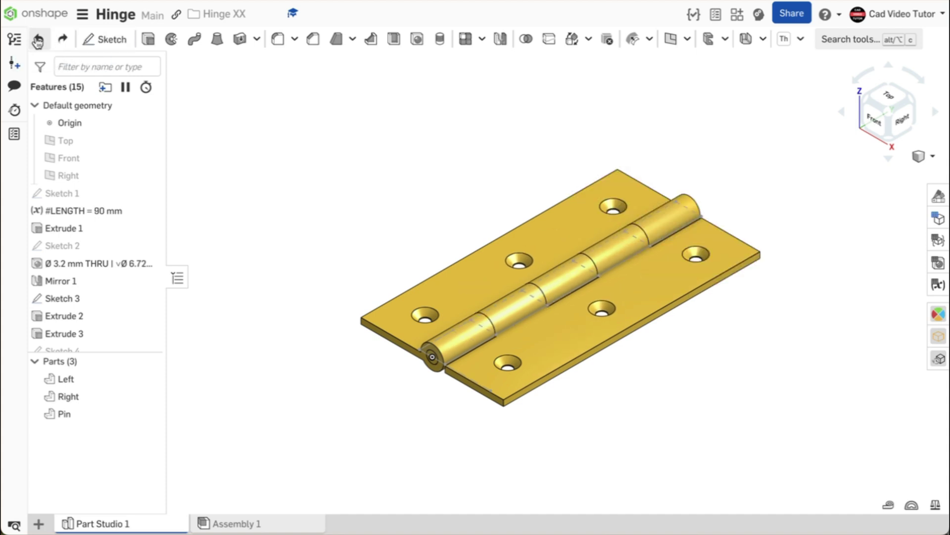
pyautogui.click(38, 41)
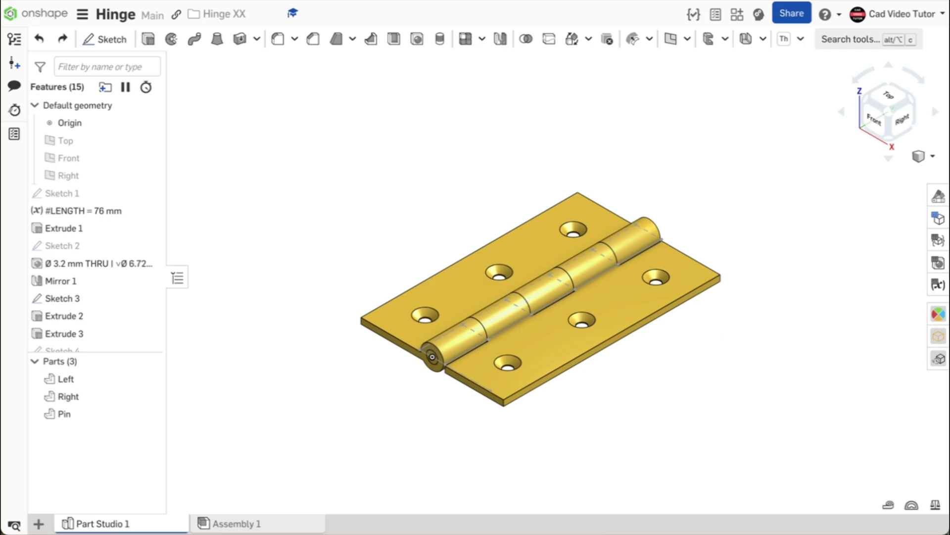